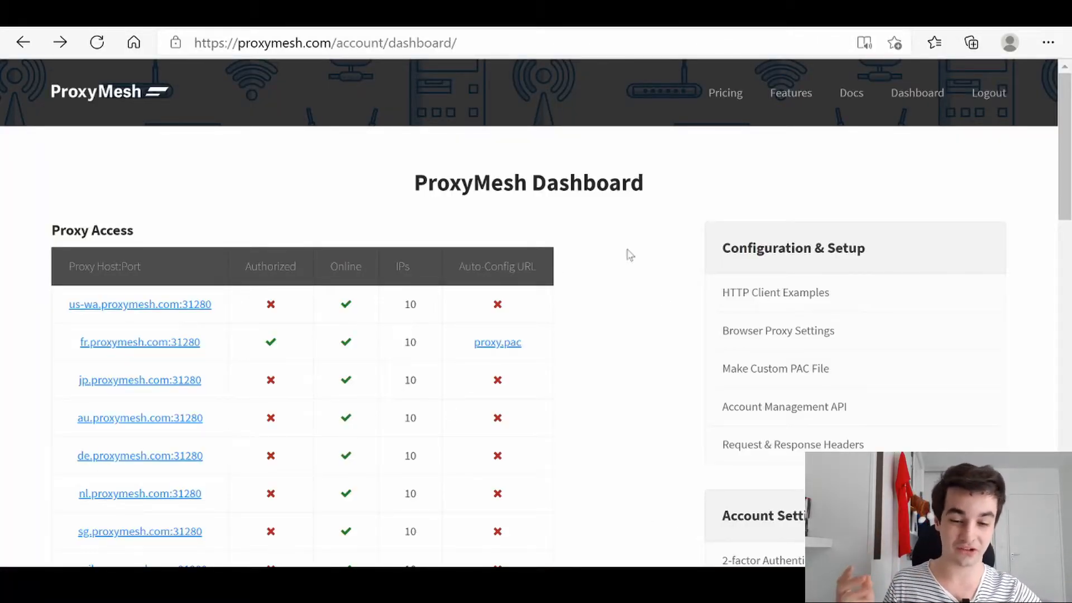
Step: Review the Proxy Access table on the ProxyMesh dashboard, including proxy hosts, authorization, IPs and the subscription details below
scroll(614, 279, "down", 3)
scroll(207, 382, "up", 1)
scroll(215, 335, "down", 6)
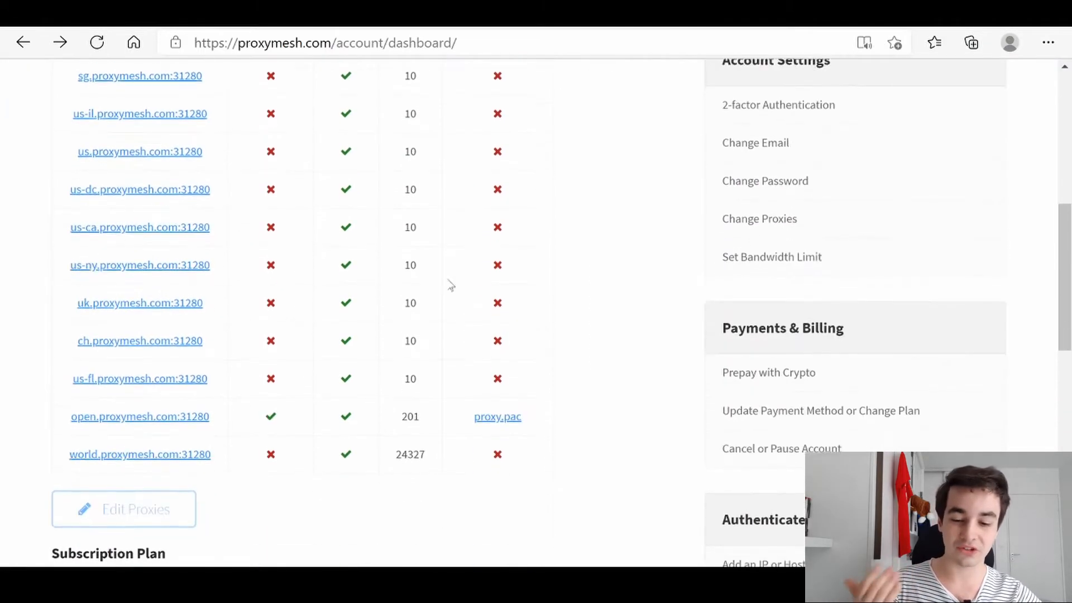
scroll(292, 394, "down", 1)
scroll(349, 297, "down", 3)
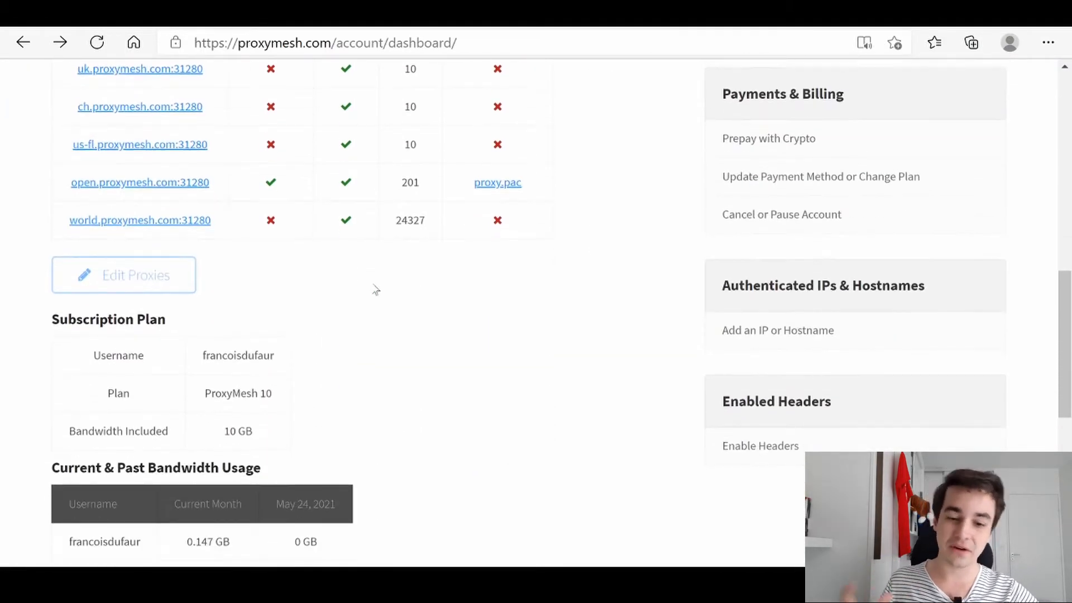
scroll(376, 290, "up", 10)
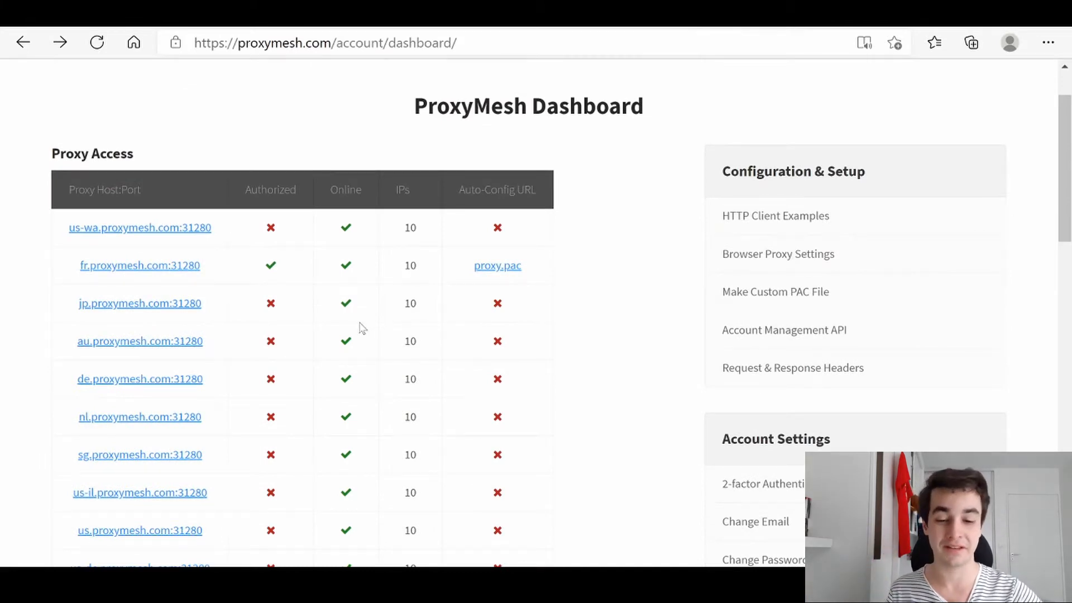
scroll(361, 329, "down", 5)
scroll(279, 334, "up", 5)
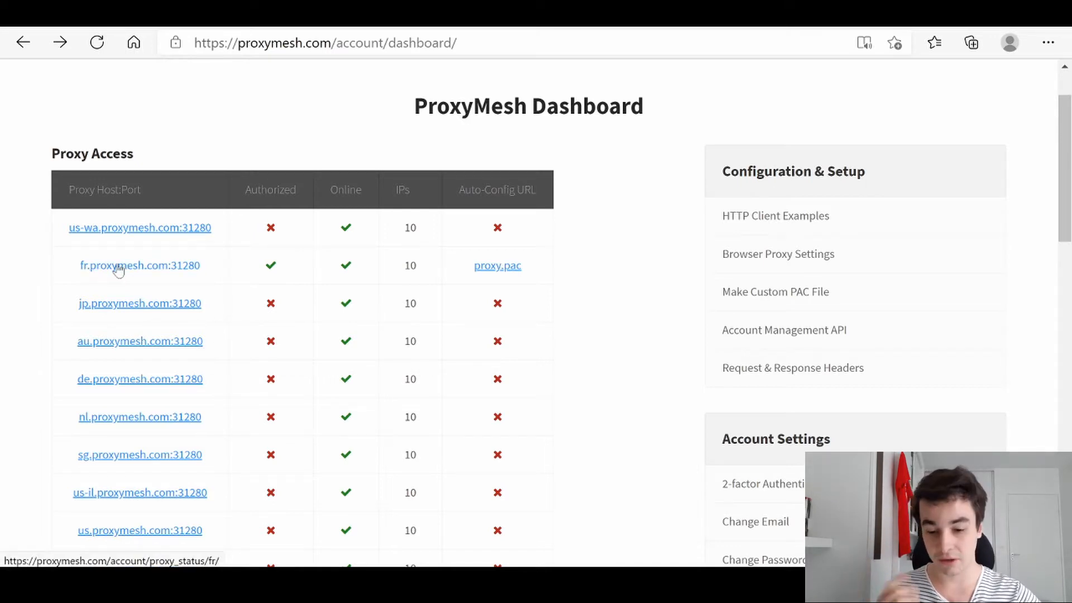
Step: Check the geographic location on the us-wa.proxymesh.com proxy's status page and return to the dashboard
left_click(96, 234)
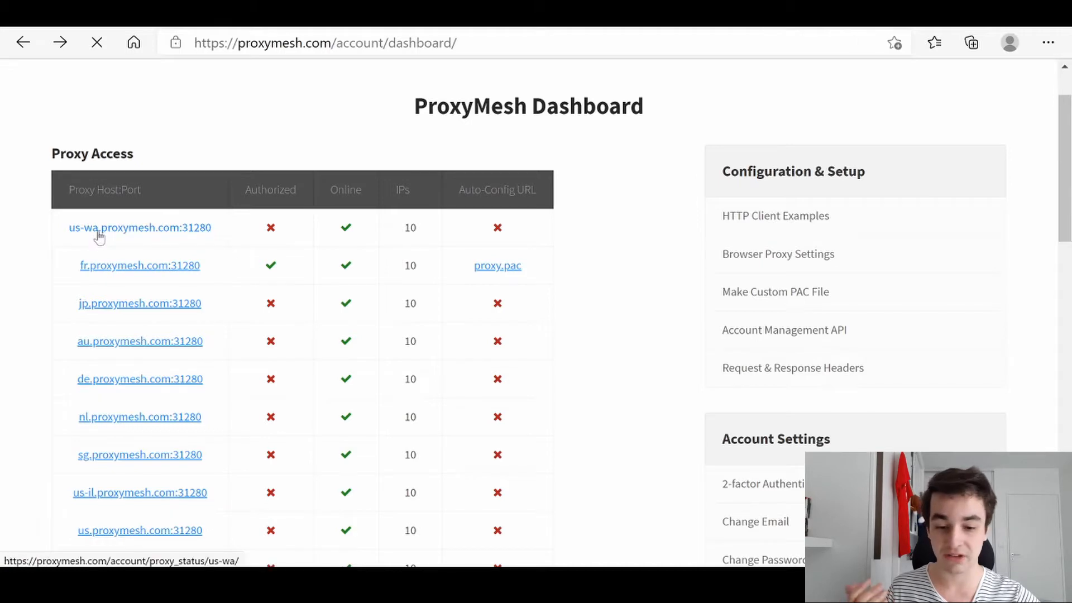
scroll(309, 177, "down", 1)
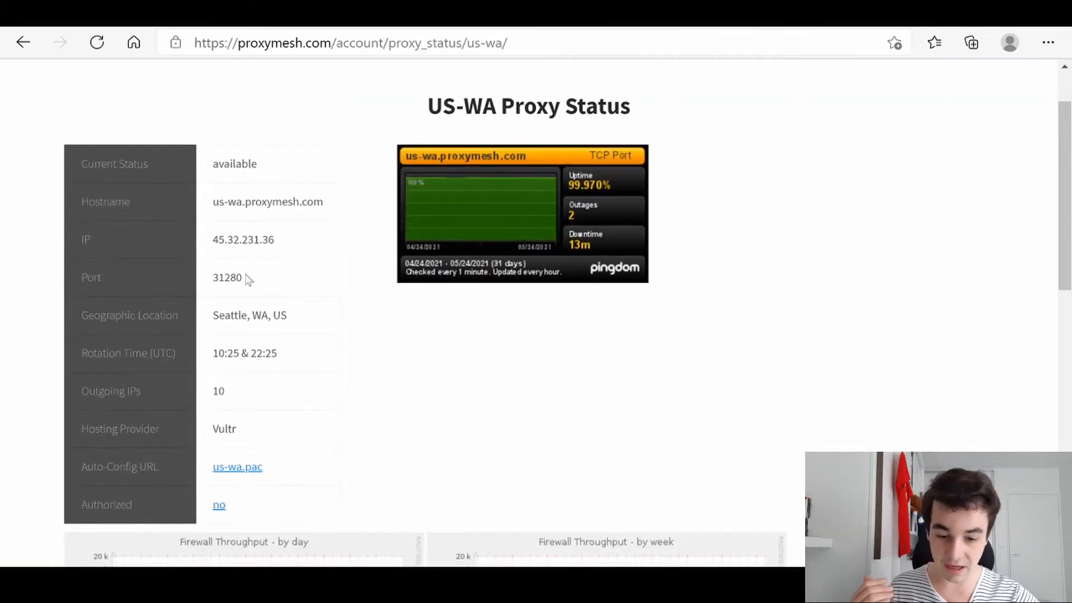
left_click_drag(218, 316, 280, 315)
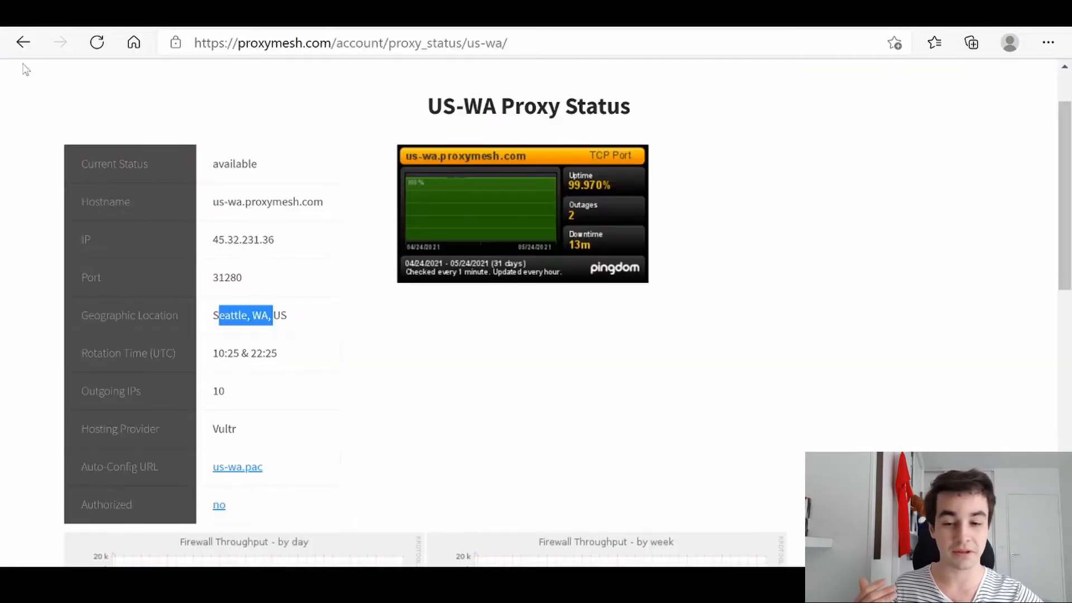
left_click(23, 42)
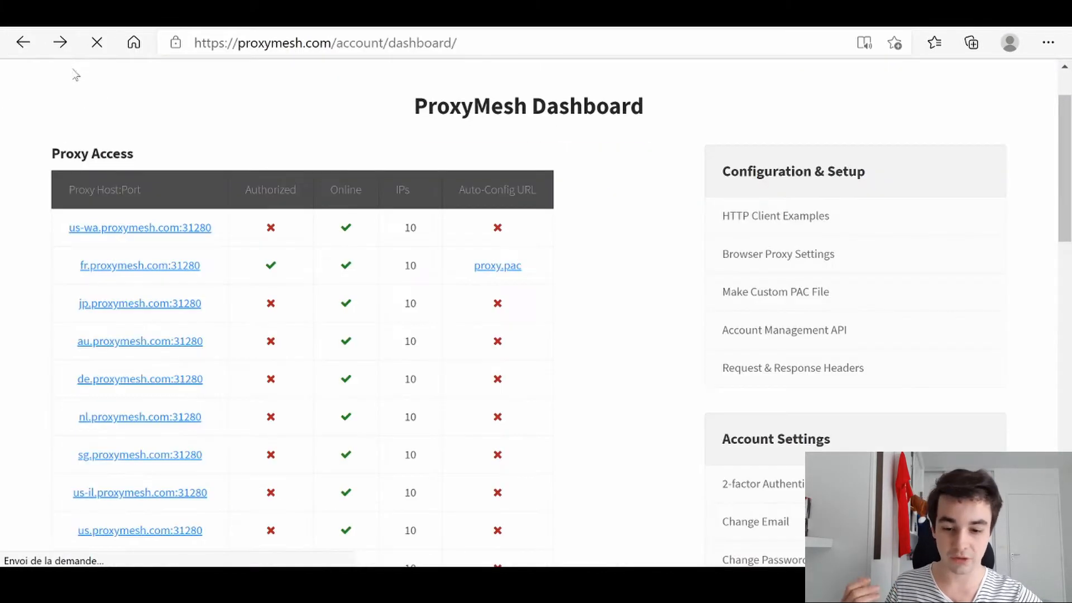
Step: View the fr.proxymesh.com proxy's status page and check its geographic location
left_click(112, 267)
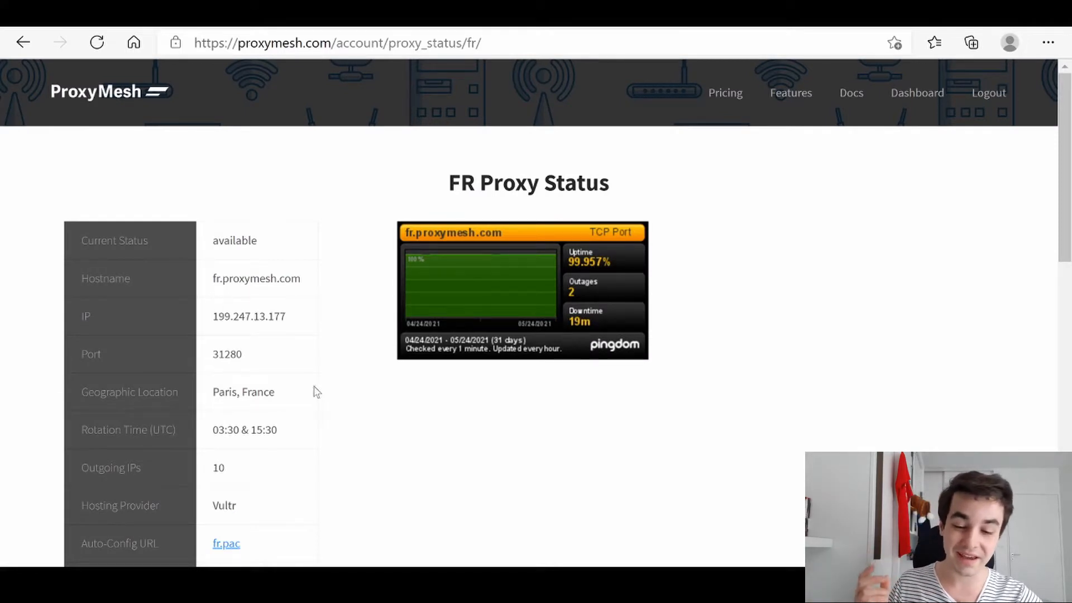
scroll(246, 353, "down", 2)
left_click_drag(212, 315, 292, 316)
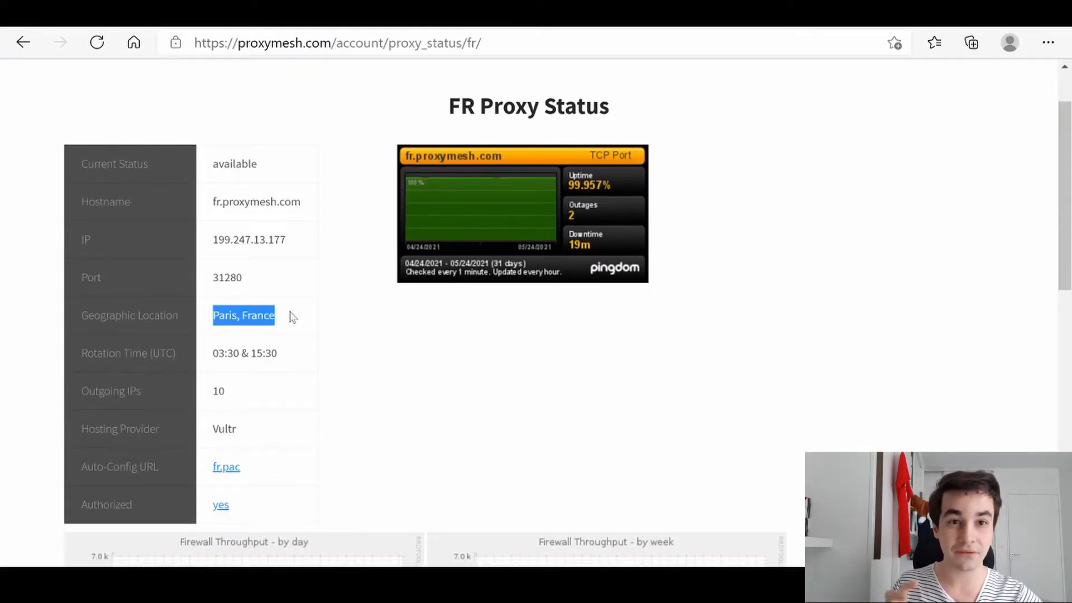
left_click(397, 345)
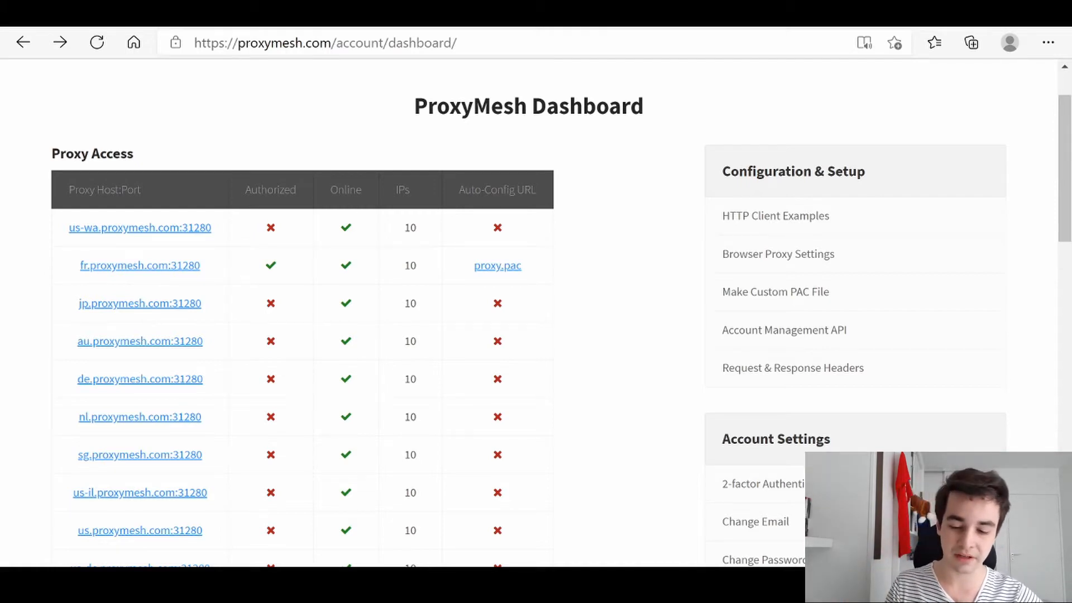
Step: Switch to Windows Settings and bring up the manual proxy configuration under the network and internet settings
key("super")
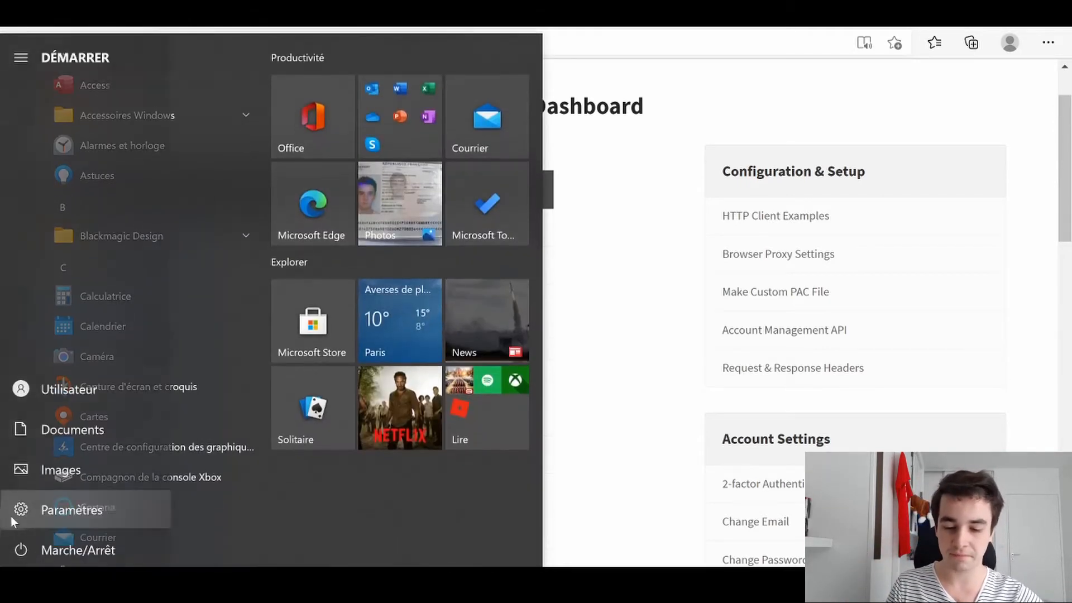
left_click(12, 515)
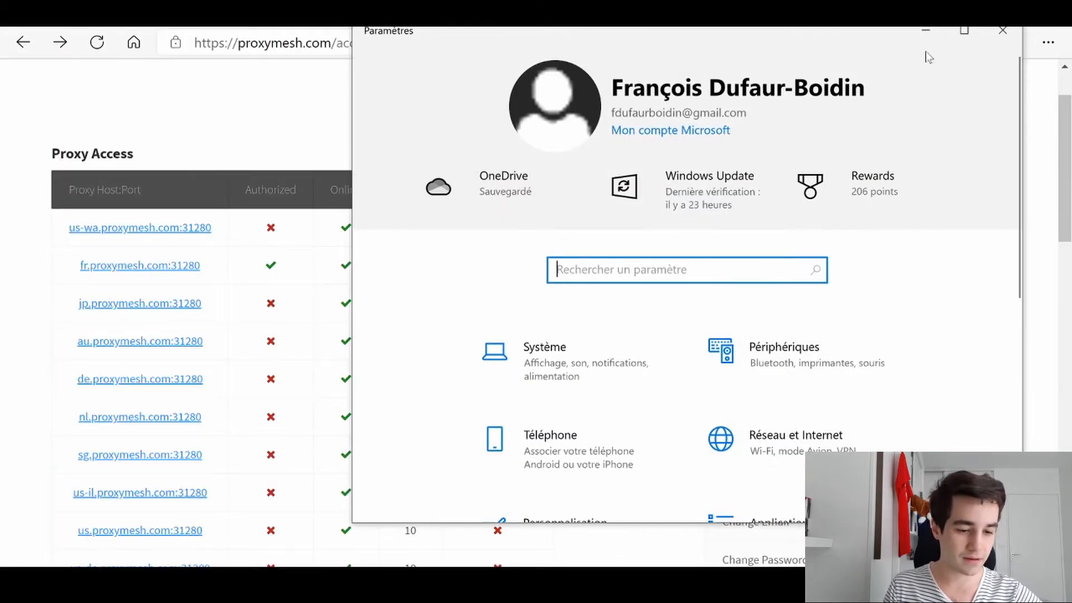
left_click(966, 37)
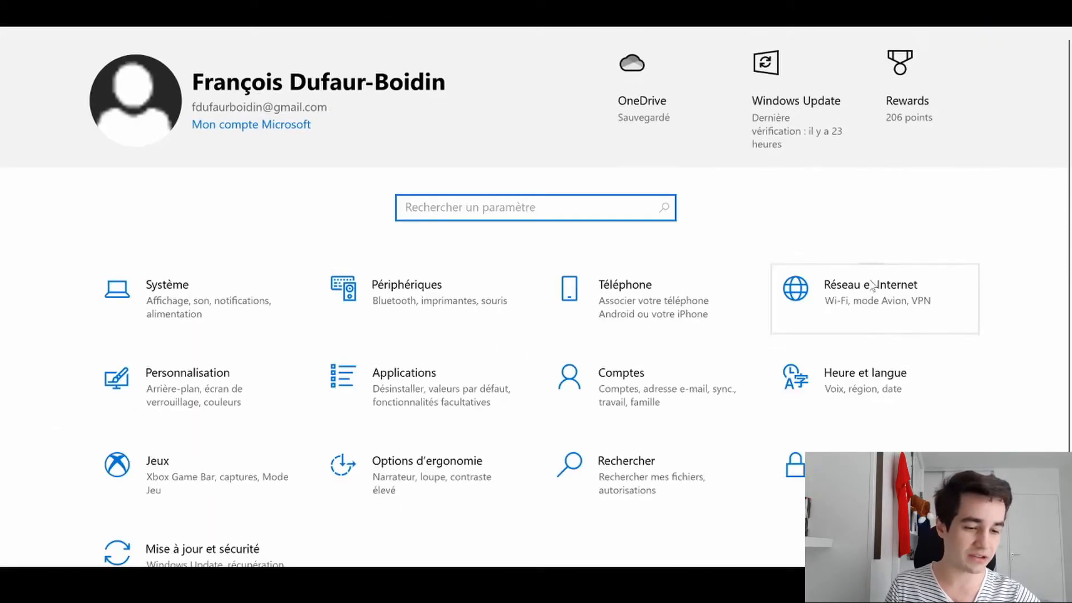
left_click(872, 285)
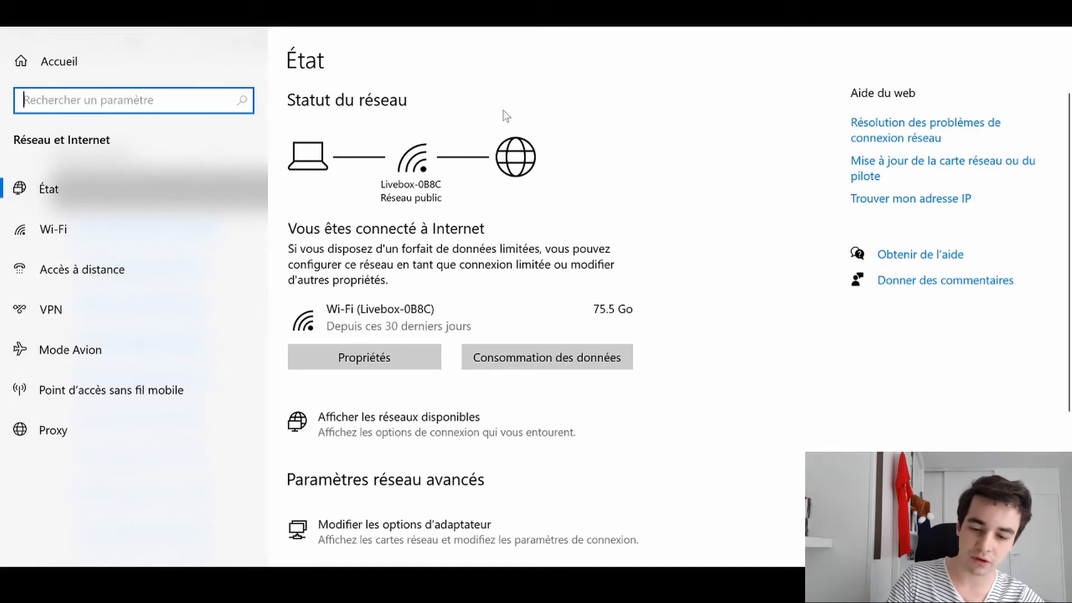
left_click(113, 434)
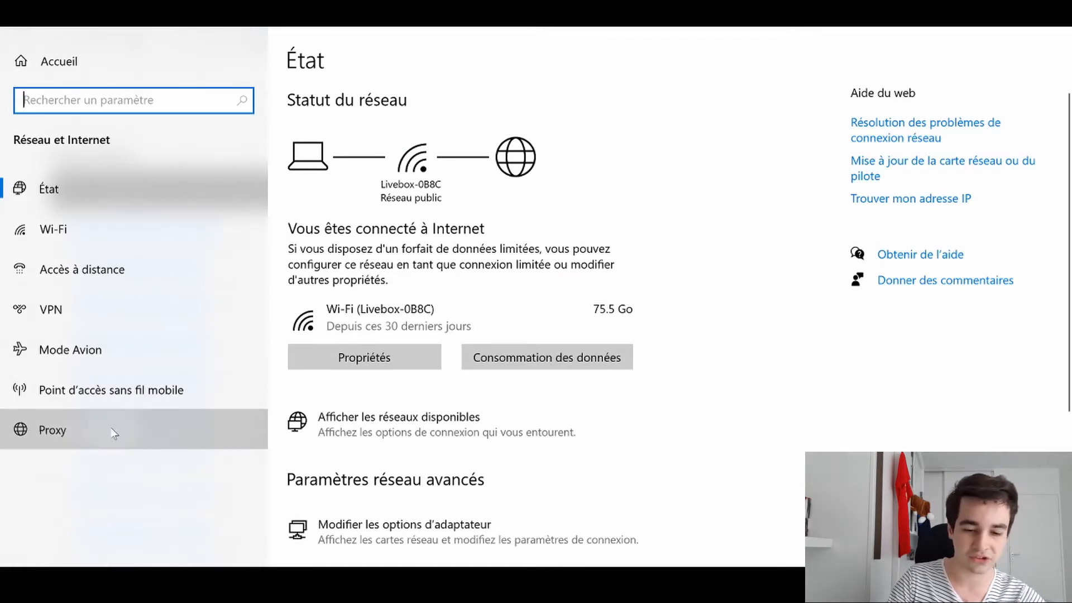
scroll(321, 301, "down", 5)
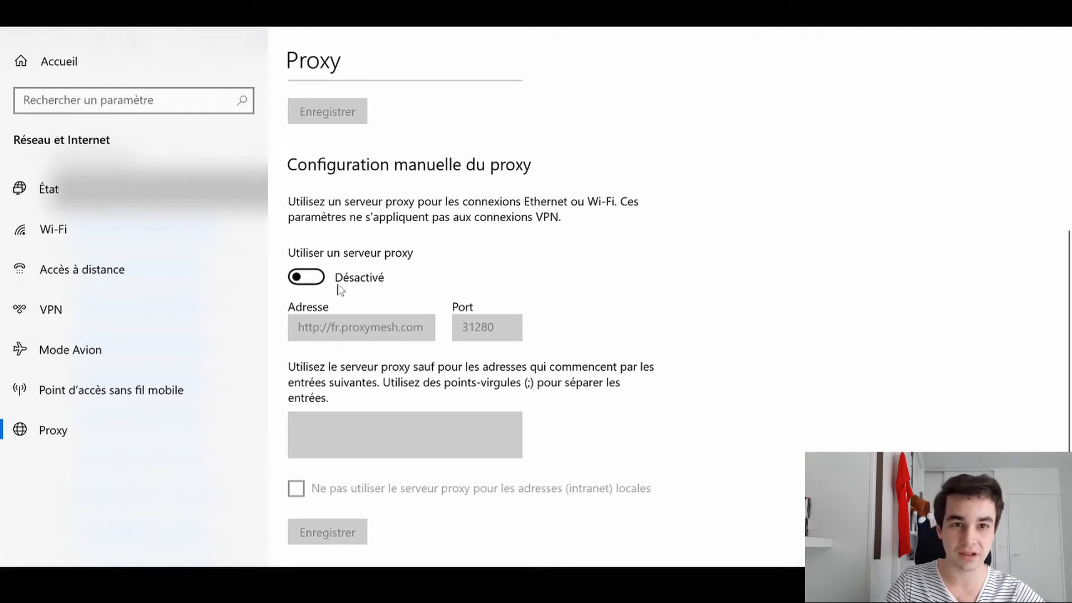
Step: Enable the use of a proxy server and clear its existing address and port
left_click(305, 286)
key("Tab")
key("Delete")
key("Tab")
key("Delete")
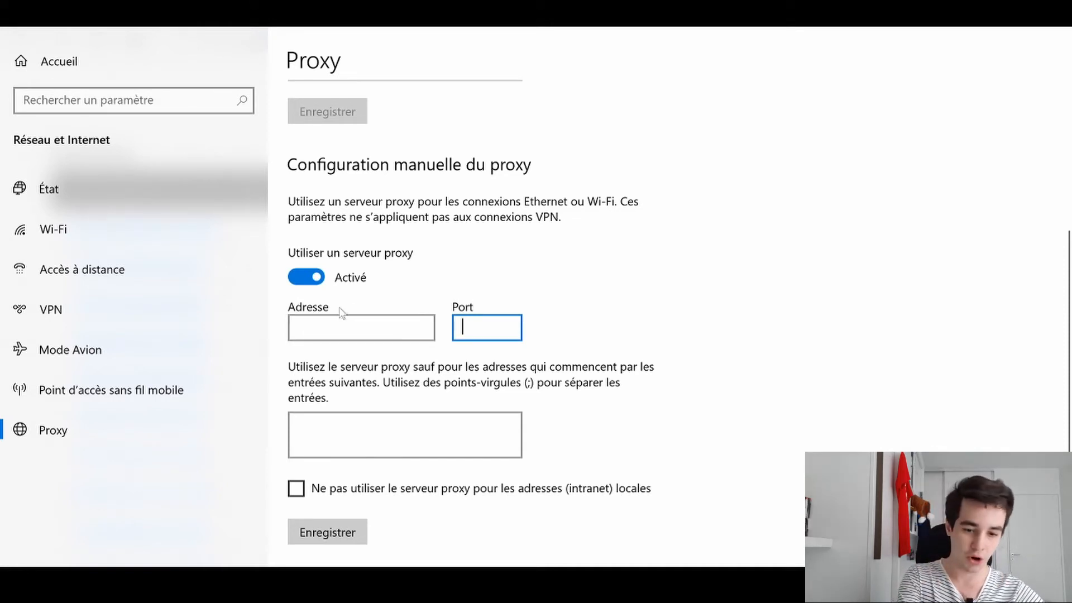
Step: Copy fr.proxymesh.com:31280 from the ProxyMesh dashboard and paste it as the proxy address in Windows Settings
key("alt+Tab")
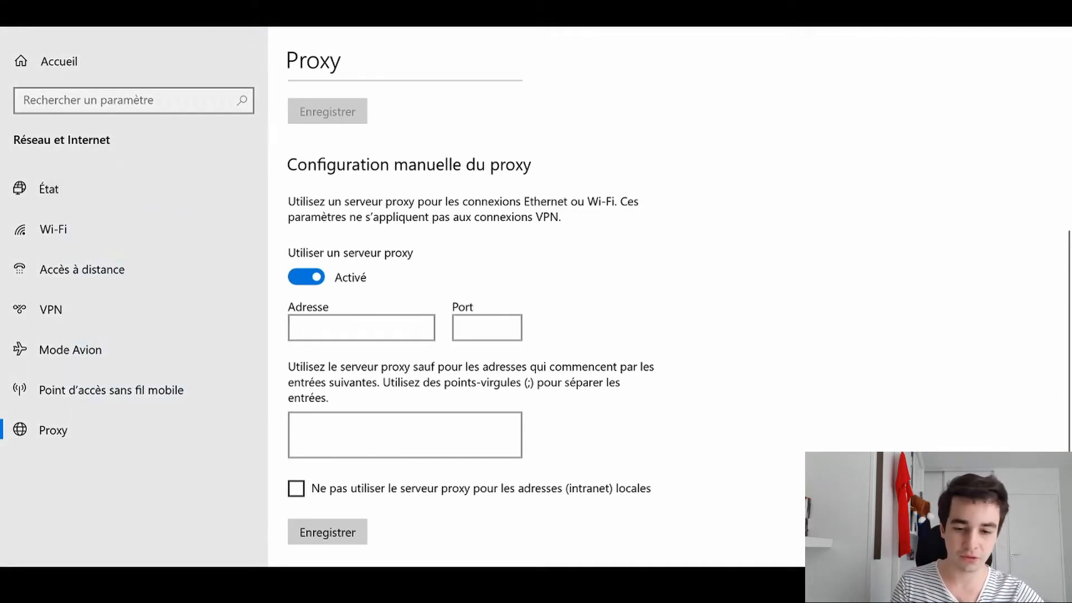
left_click_drag(216, 279, 75, 285)
key("ctrl+c")
key("alt+Tab")
left_click(348, 329)
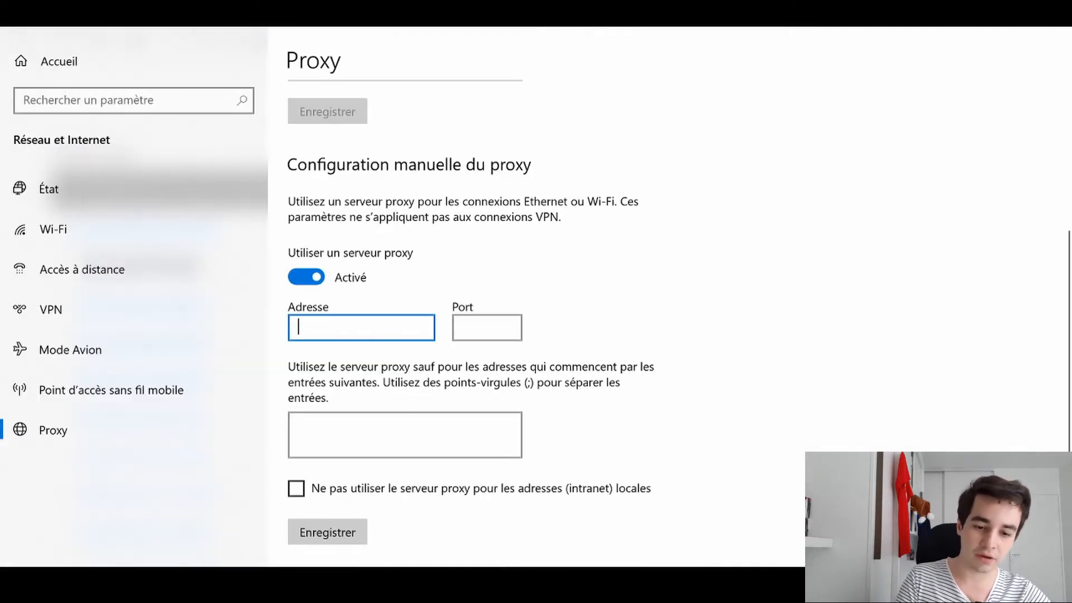
key("ctrl+v")
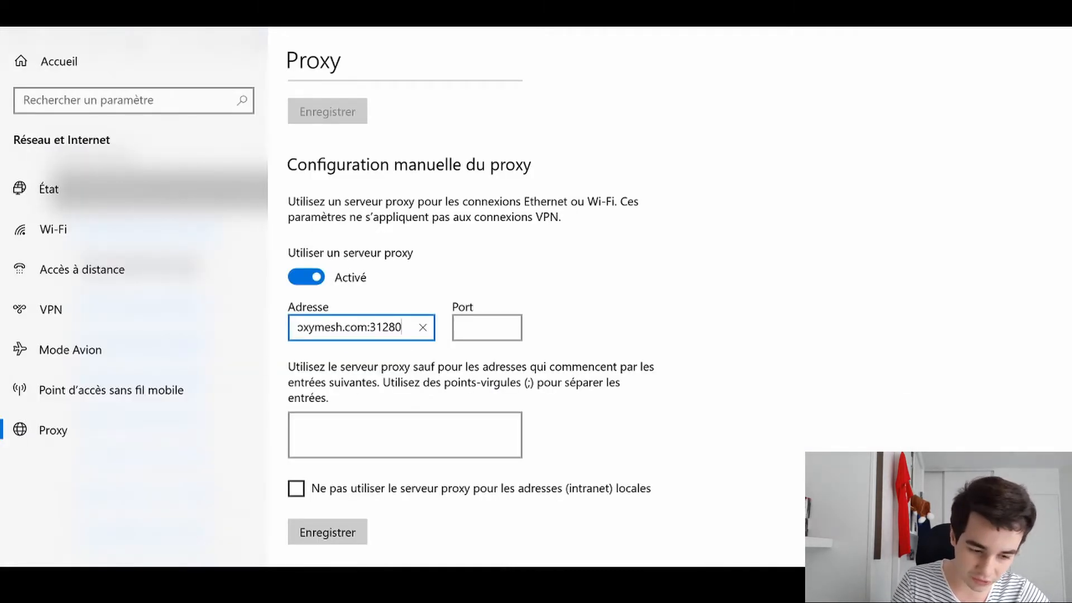
Step: Separate the proxy address into fr.proxymesh.com and port 31280 without the colon, and save the manual proxy configuration
key("Left")
key("Left")
key("Left")
key("Left")
key("Left")
key("BackSpace")
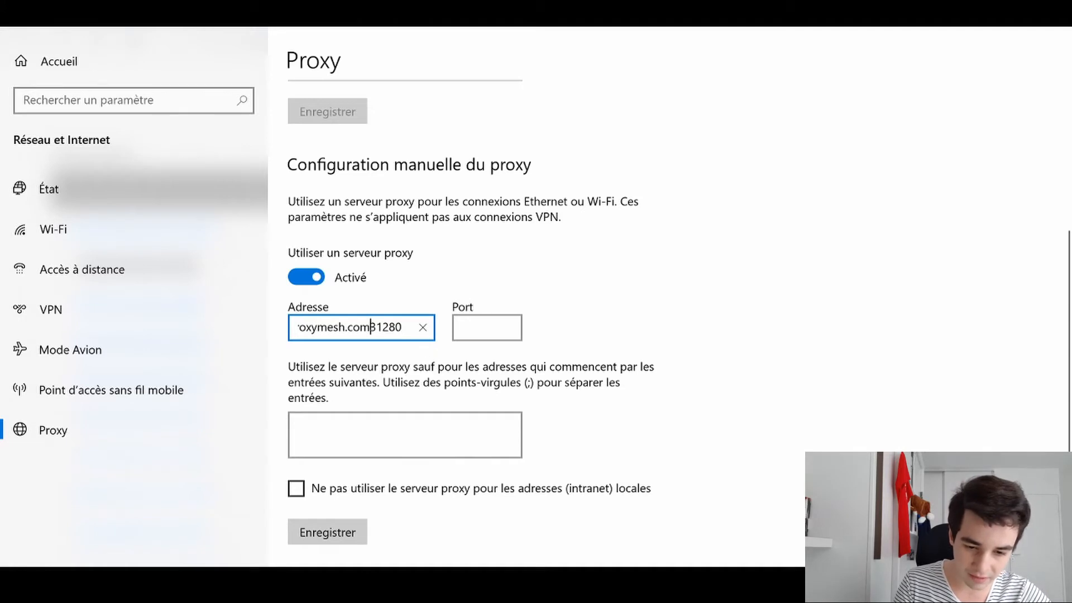
key("shift+End")
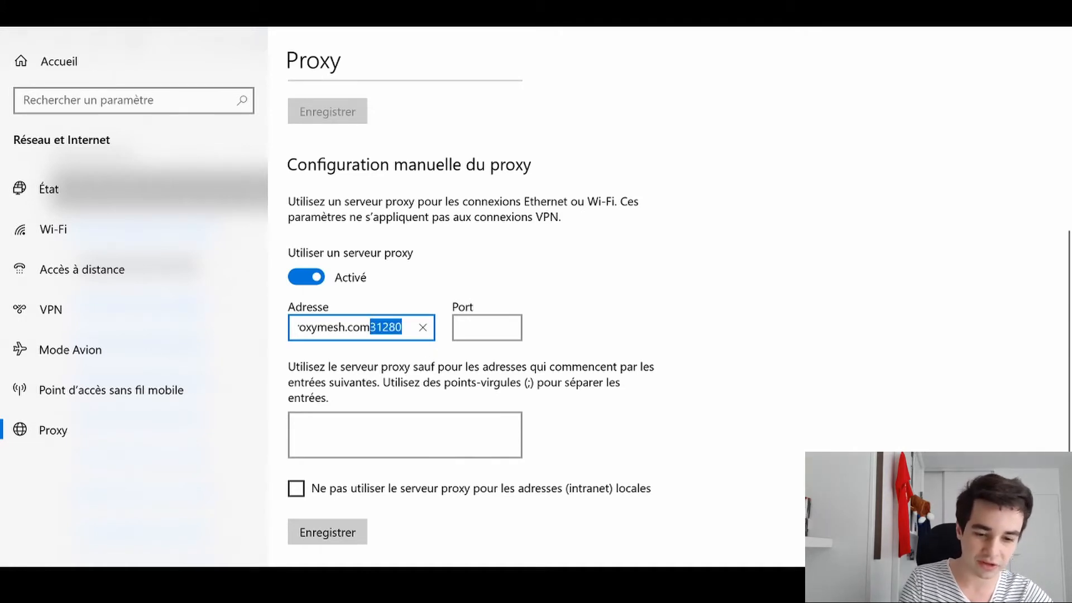
key("ctrl+x")
key("Tab")
key("ctrl+v")
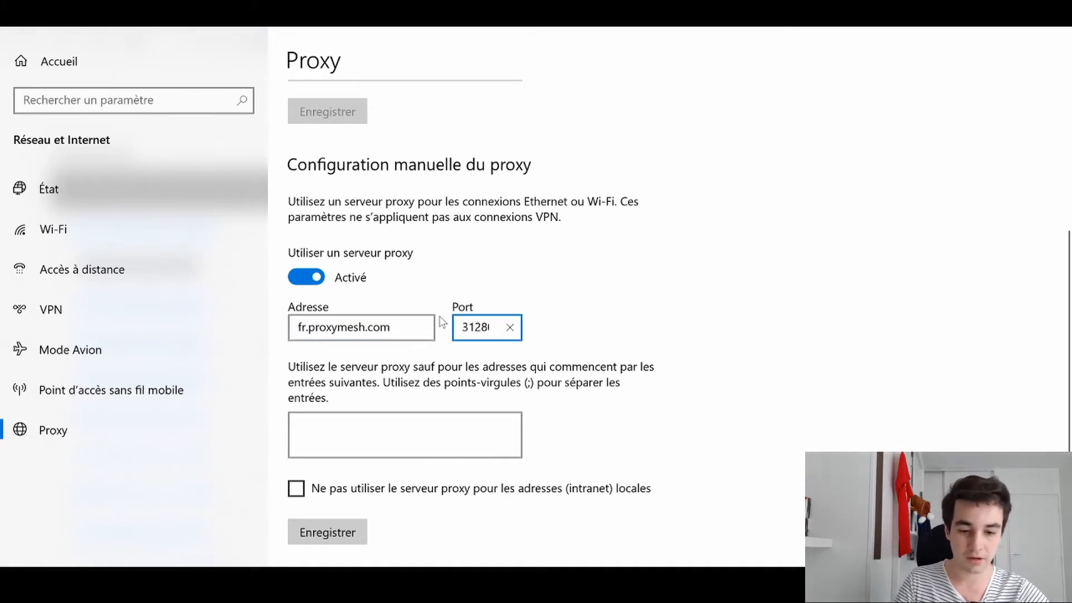
left_click(342, 542)
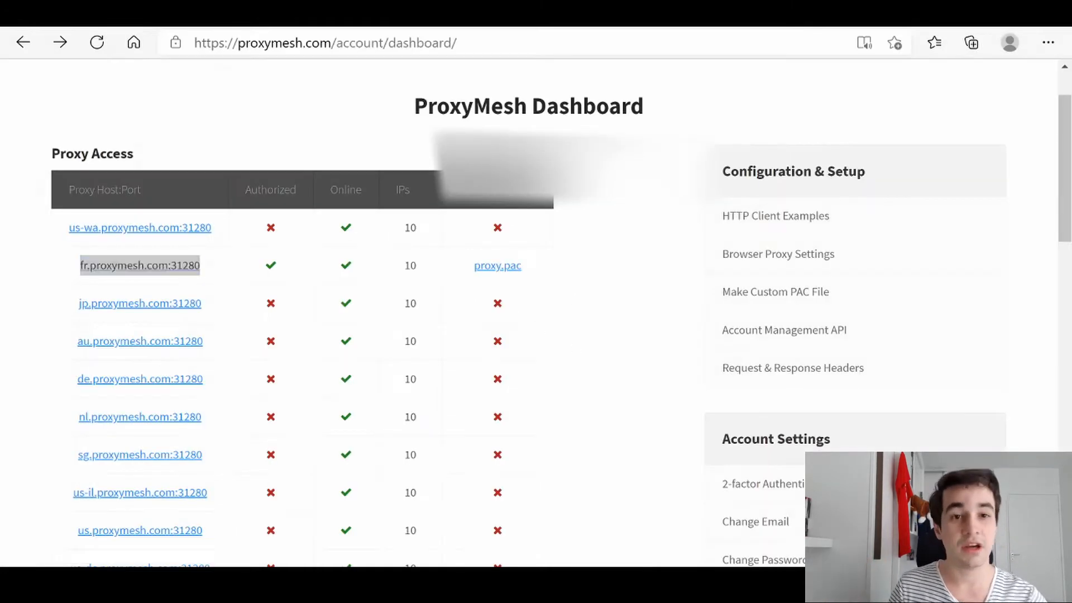
Step: Load a new browser tab through the proxy and sign in with the proxy account's username and password
key("ctrl+t")
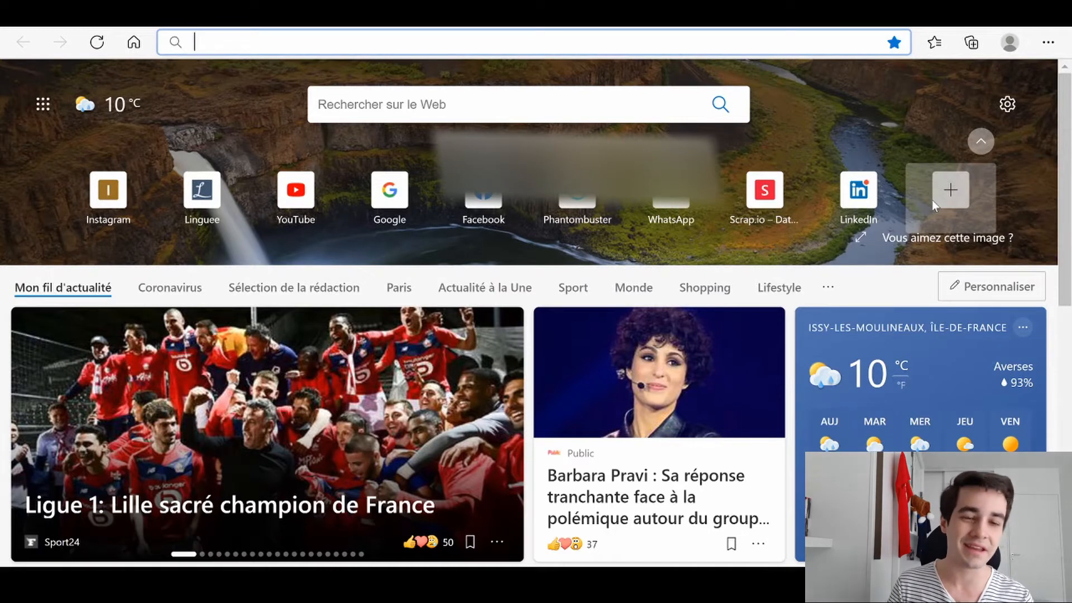
key("F5")
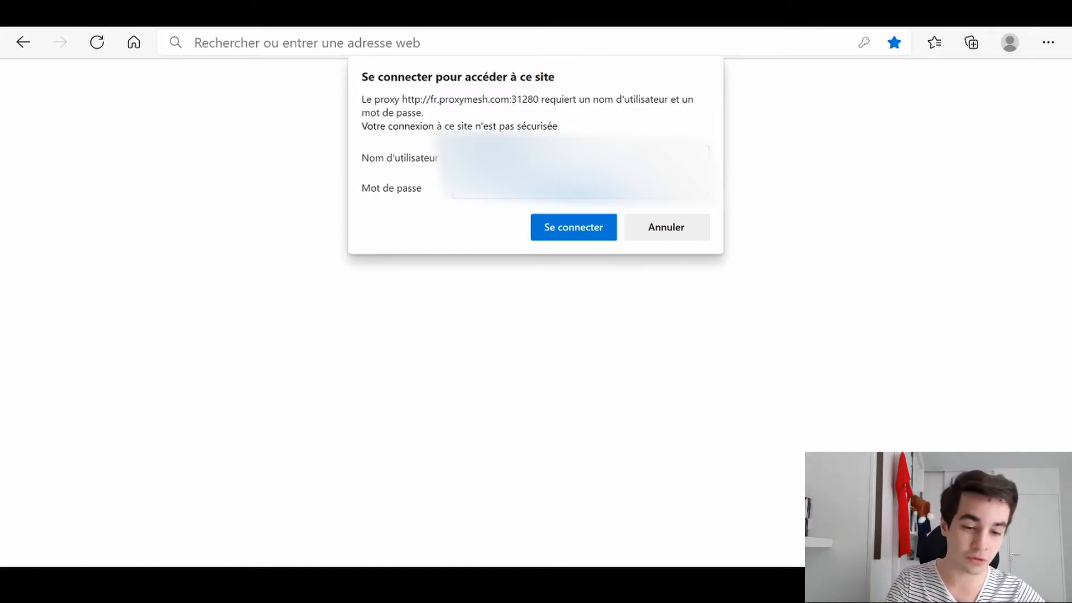
left_click(589, 230)
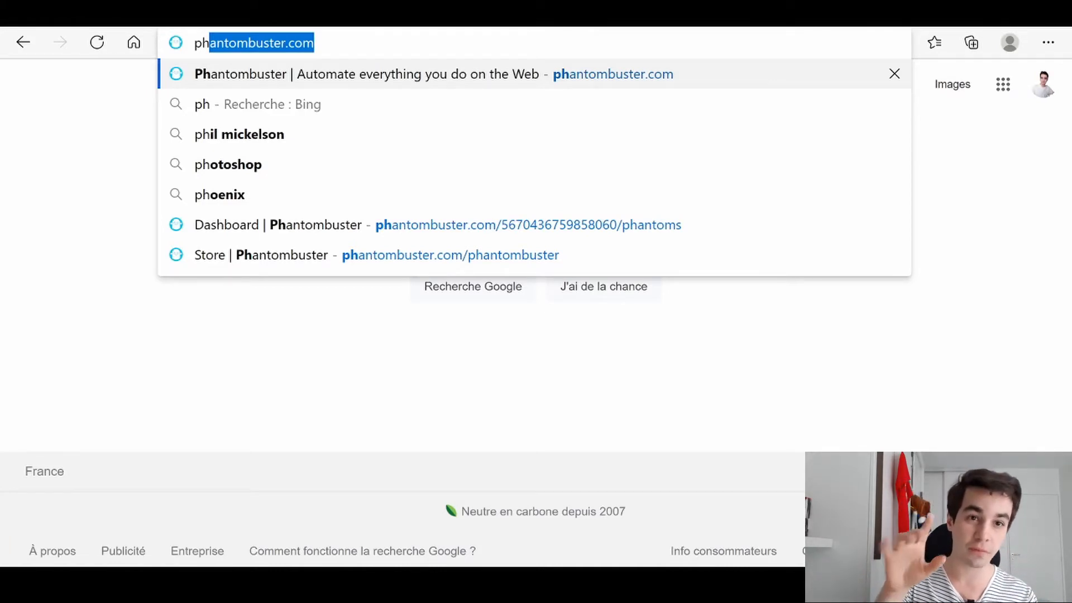
Step: Go to the Proxies page on phantombuster.com and create a proxy pool named Pages Jaunes
key("Return")
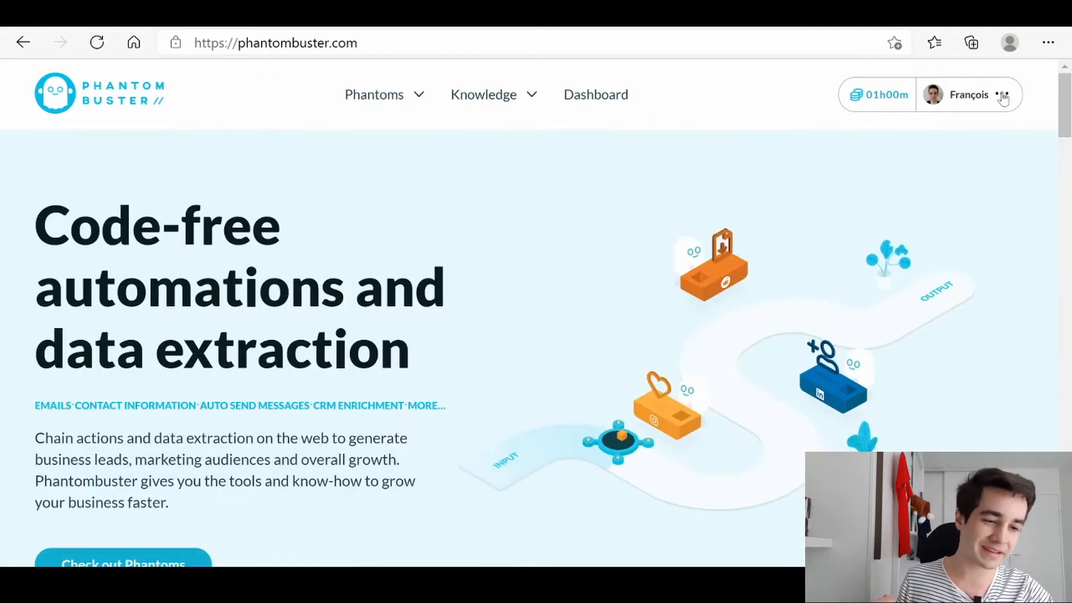
left_click(1001, 96)
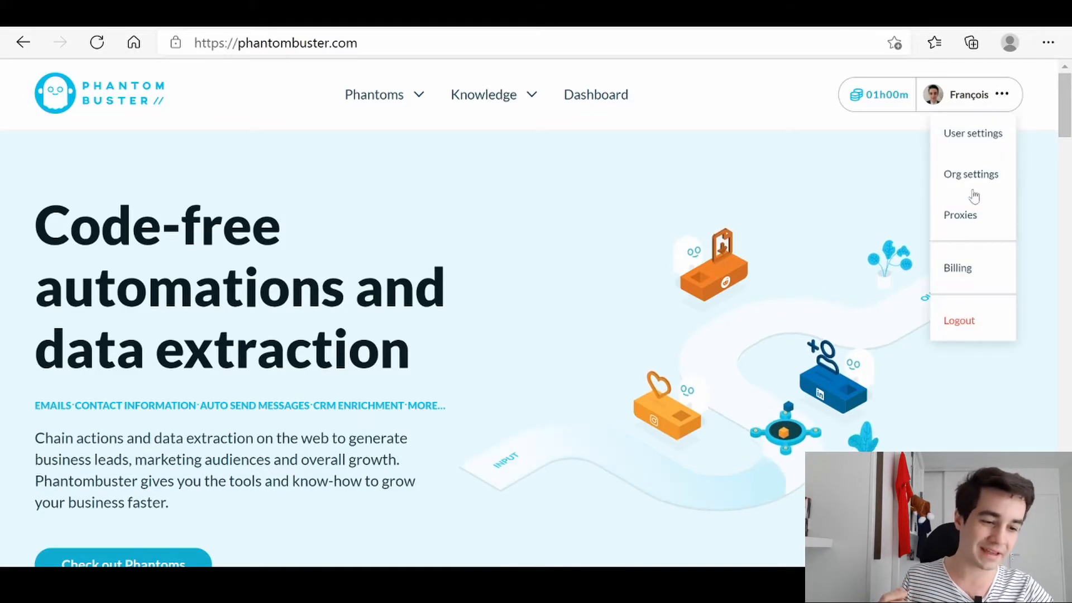
left_click(952, 215)
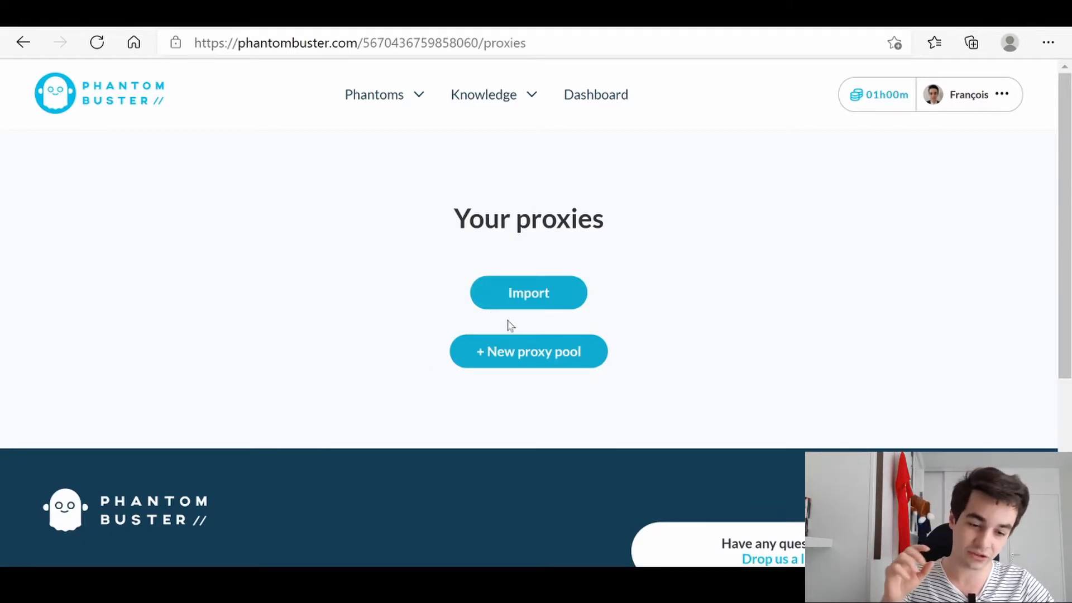
left_click(502, 354)
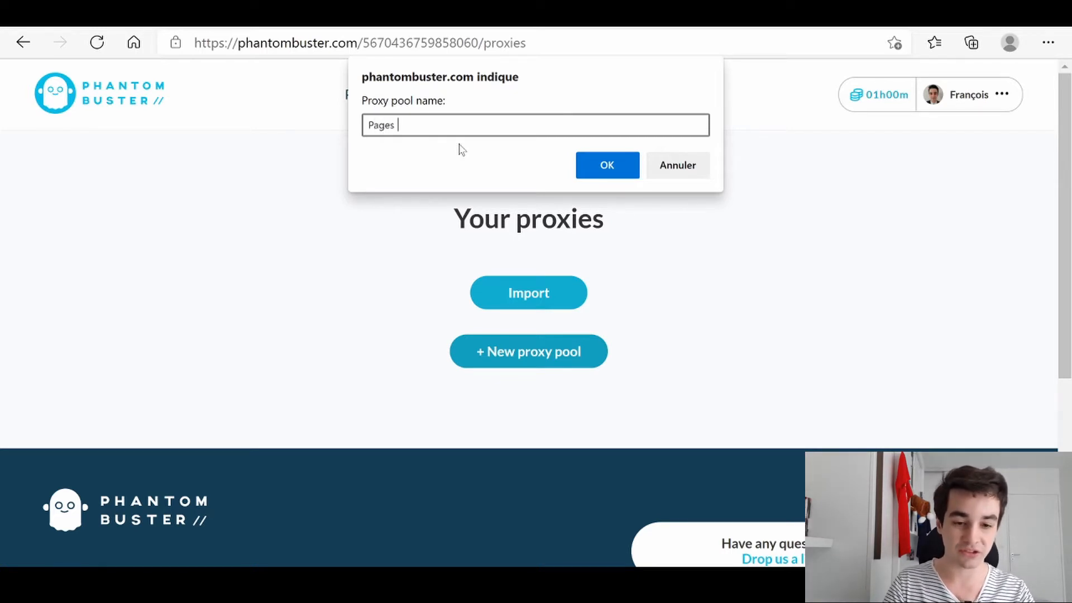
key("Return")
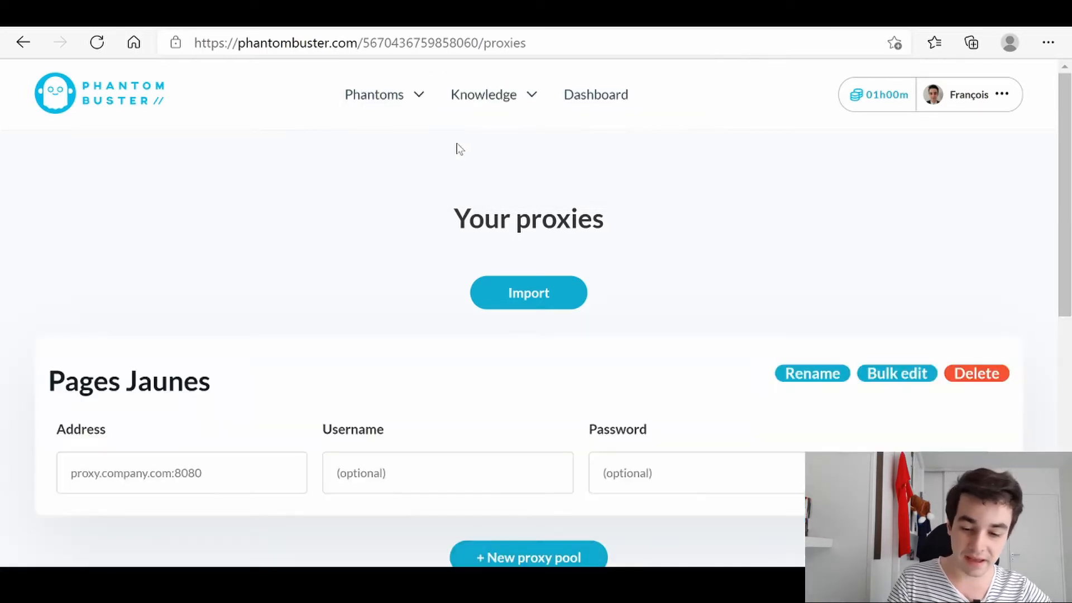
Step: Add fr.proxymesh.com:31280 from the ProxyMesh dashboard as a proxy in the Pages Jaunes pool
scroll(428, 196, "down", 3)
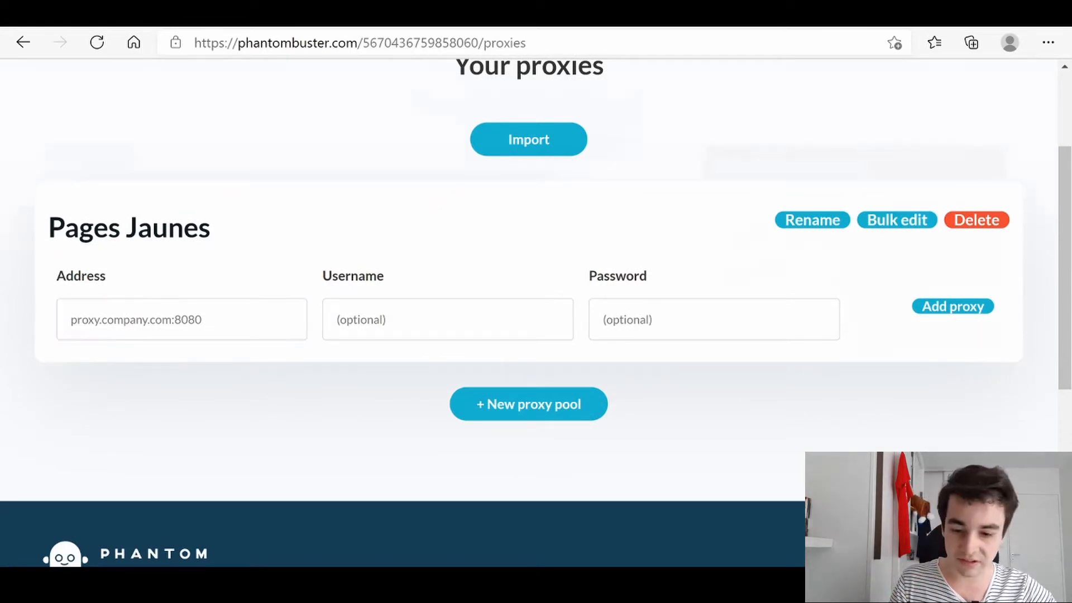
key("ctrl+Tab")
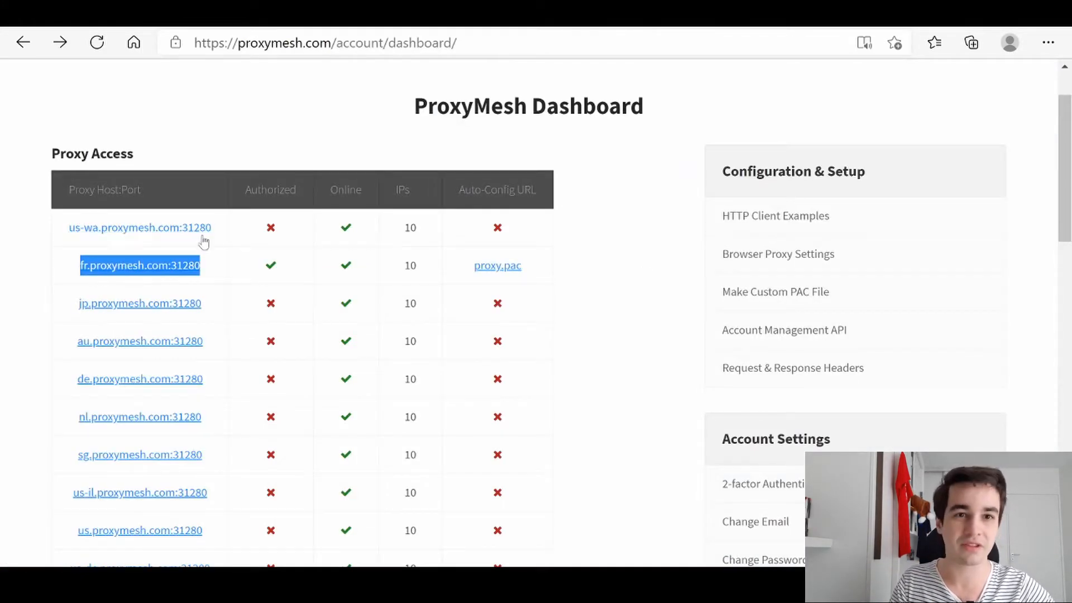
key("ctrl+Tab")
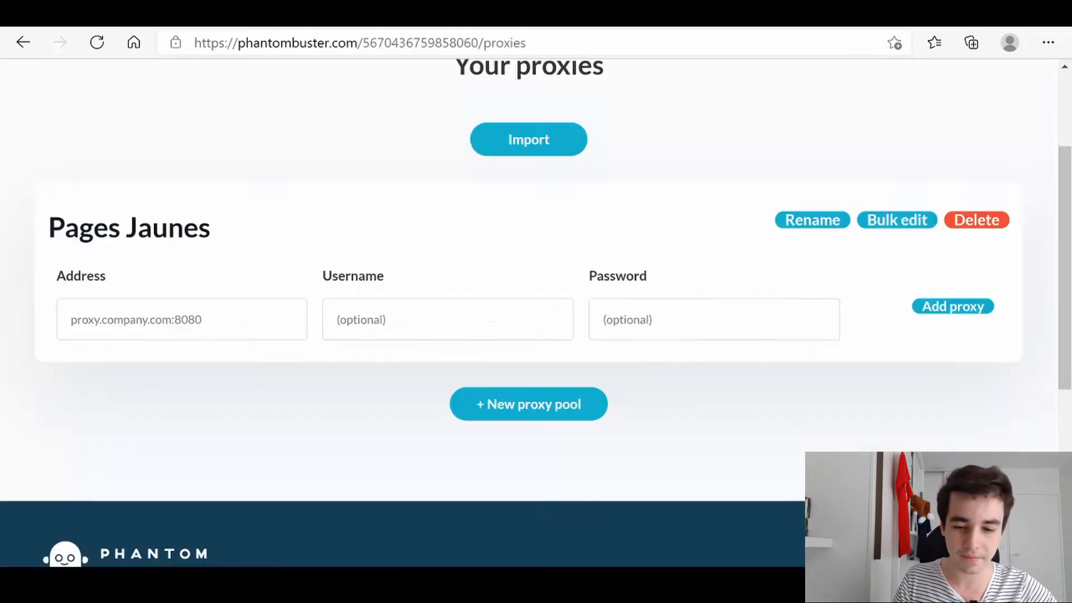
left_click(212, 319)
key("ctrl+v")
key("Tab")
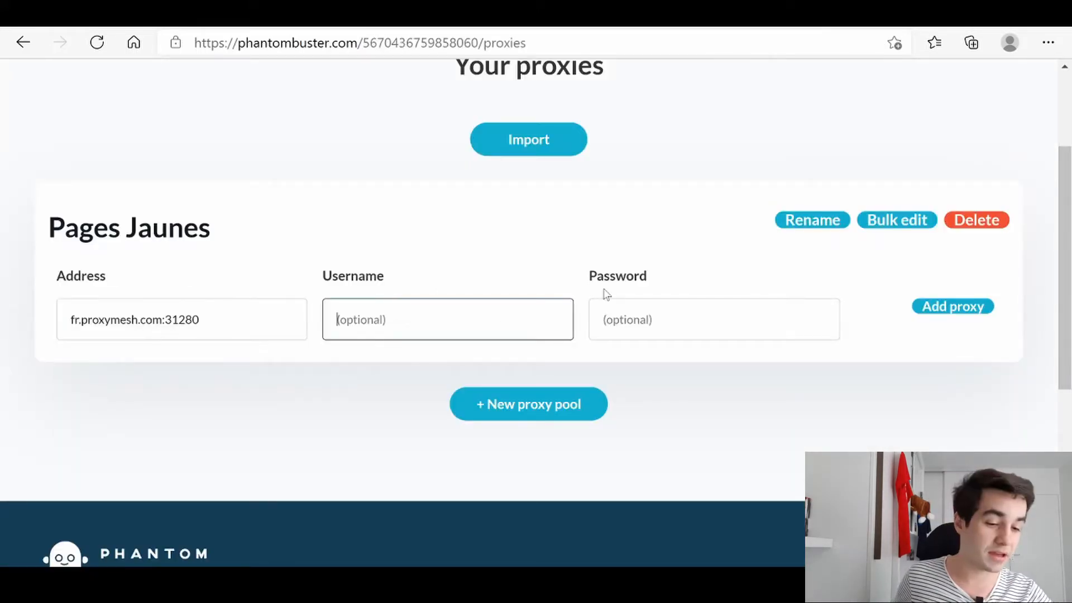
left_click(955, 307)
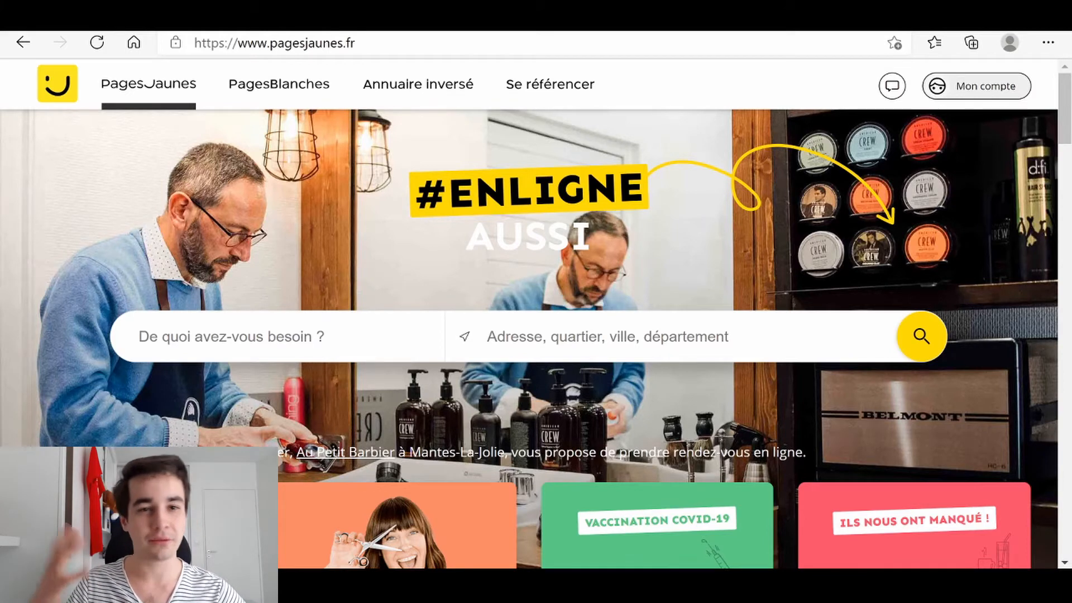
Step: Search pagesjaunes.fr for deratisation in Paris (75)
left_click(232, 337)
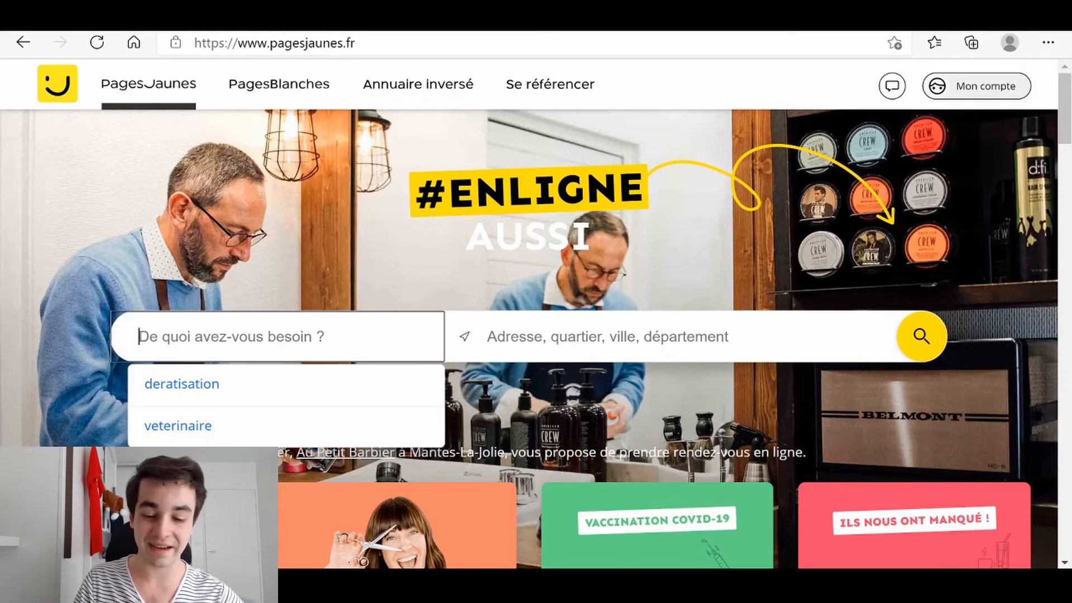
left_click(241, 384)
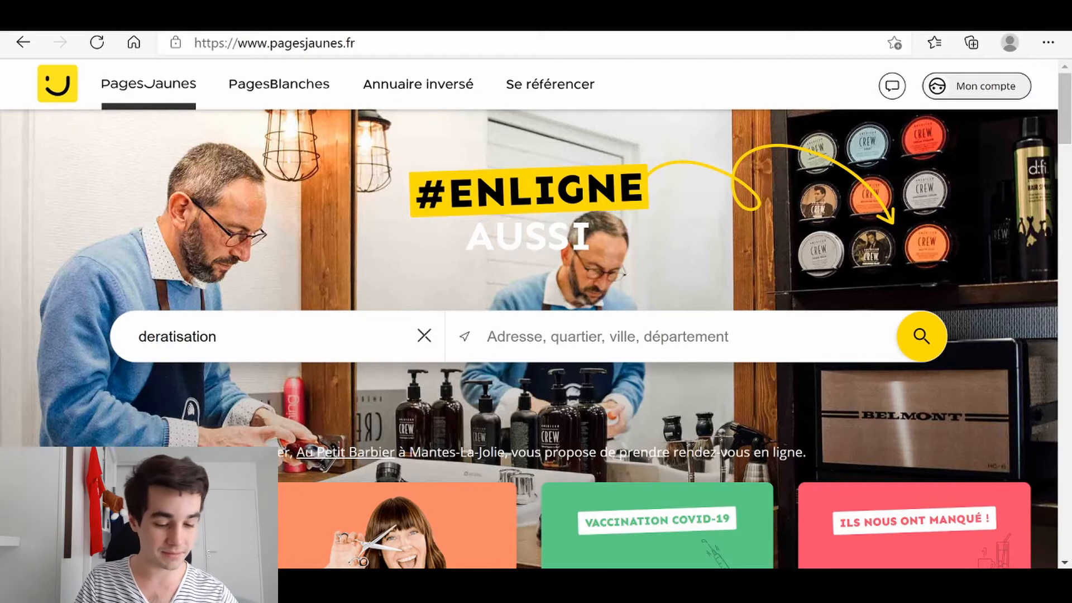
type("pa")
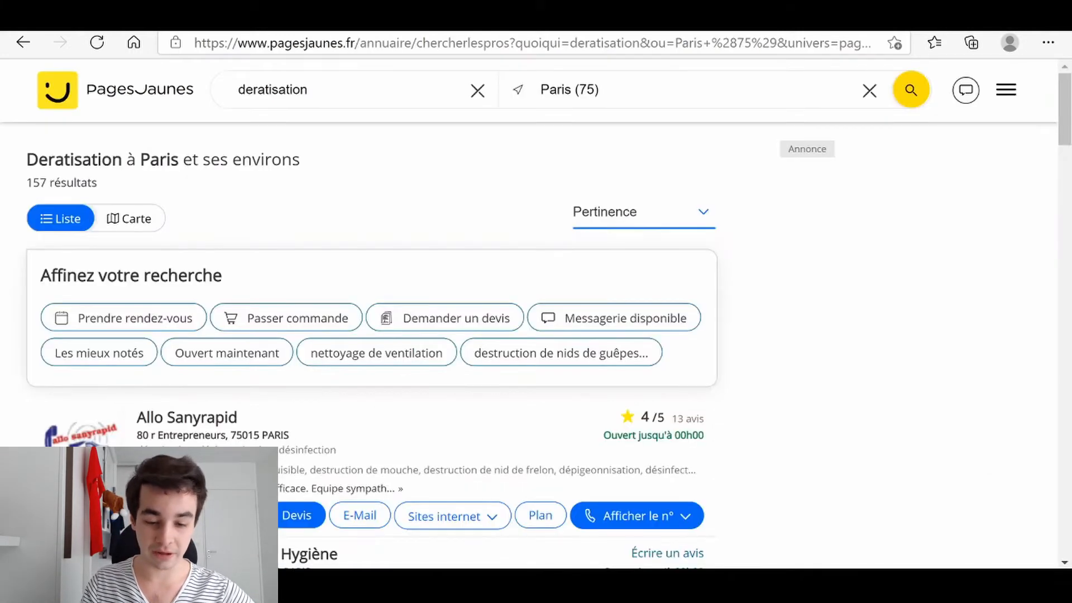
Step: Copy the URL of the Paris search results and paste it into cell A1 of the Les Pages Jaunes Google spreadsheet
left_click(304, 45)
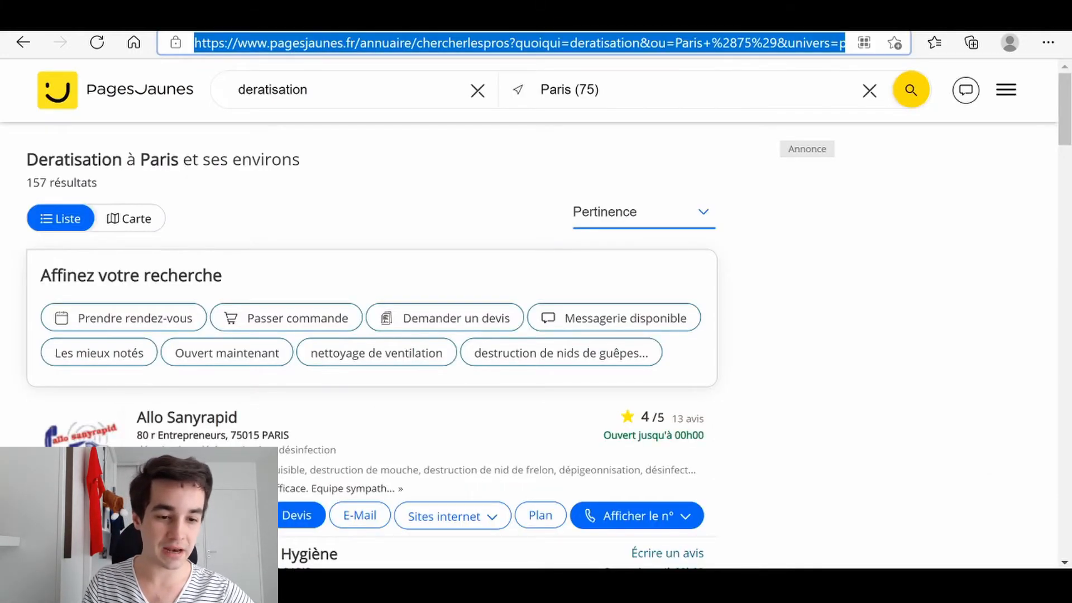
key("ctrl+c")
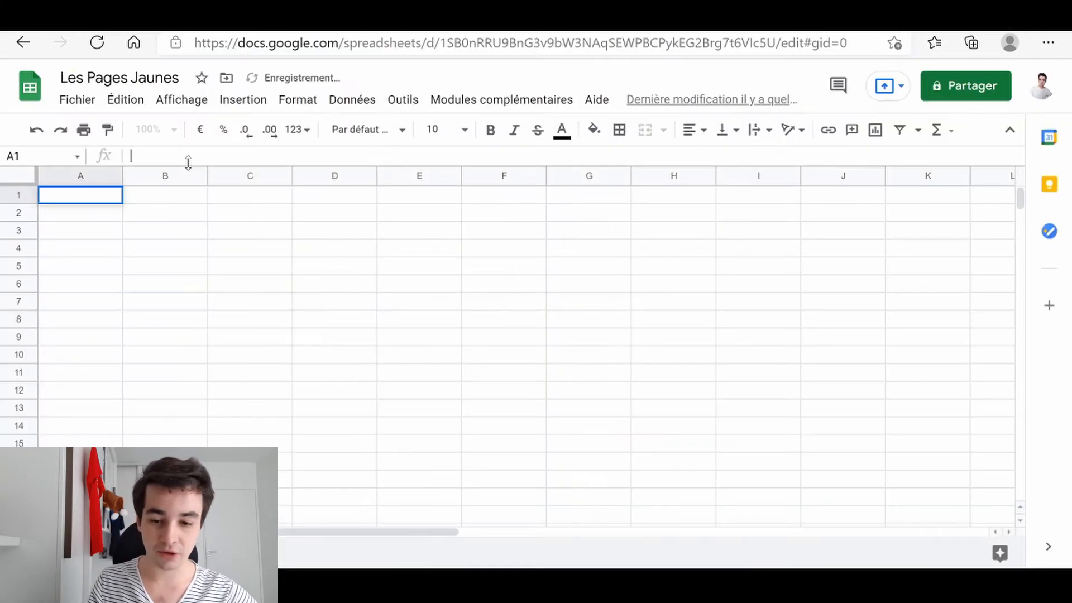
key("ctrl+v")
key("Return")
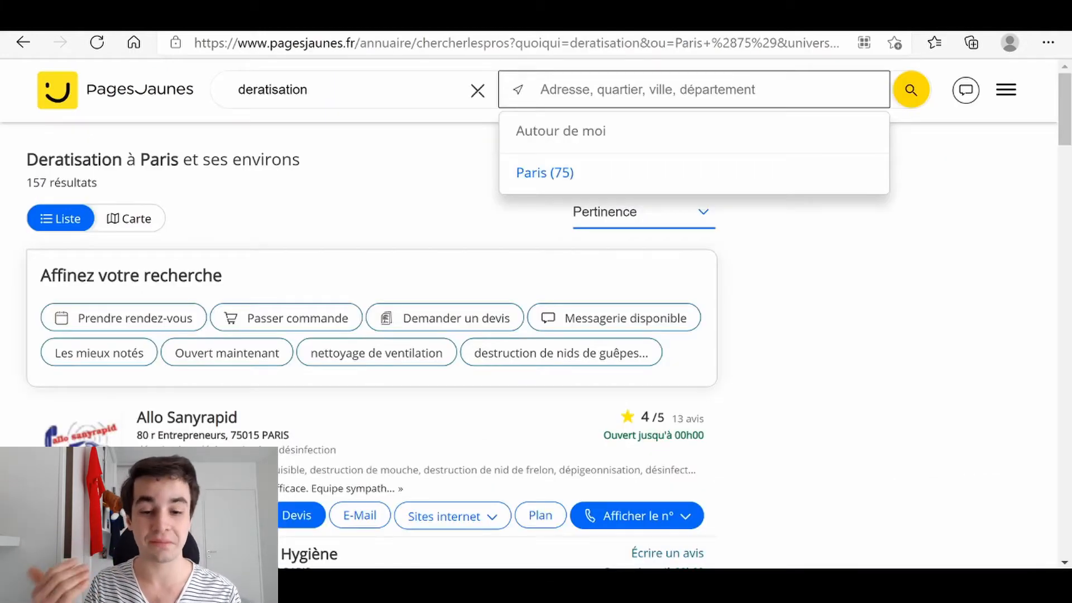
Step: Go back to pagesjaunes.fr and search for deratisation in Marseille
type("marseu")
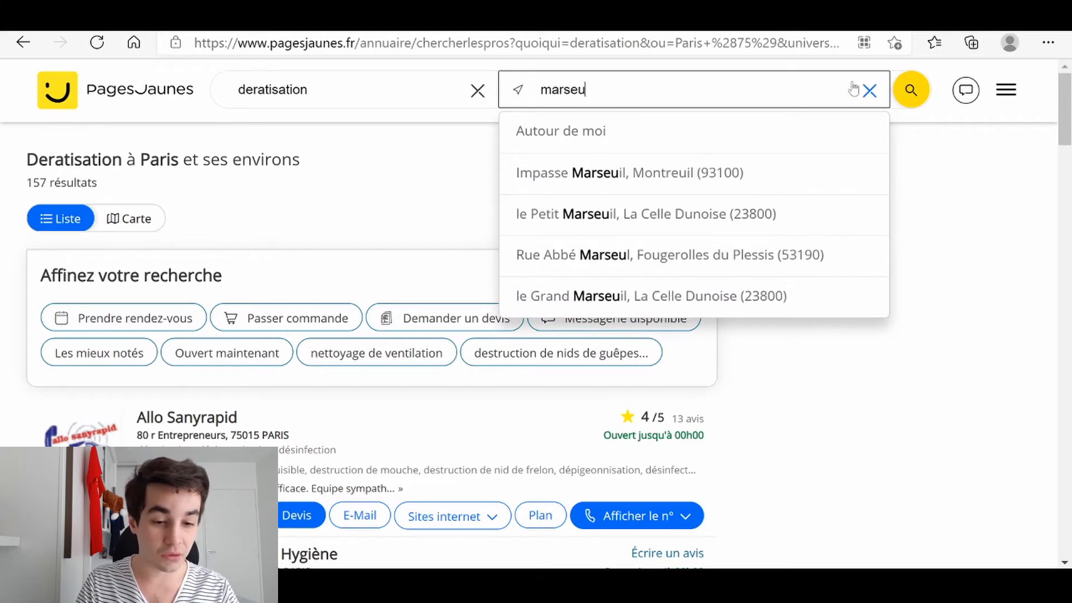
key("BackSpace")
type("ille")
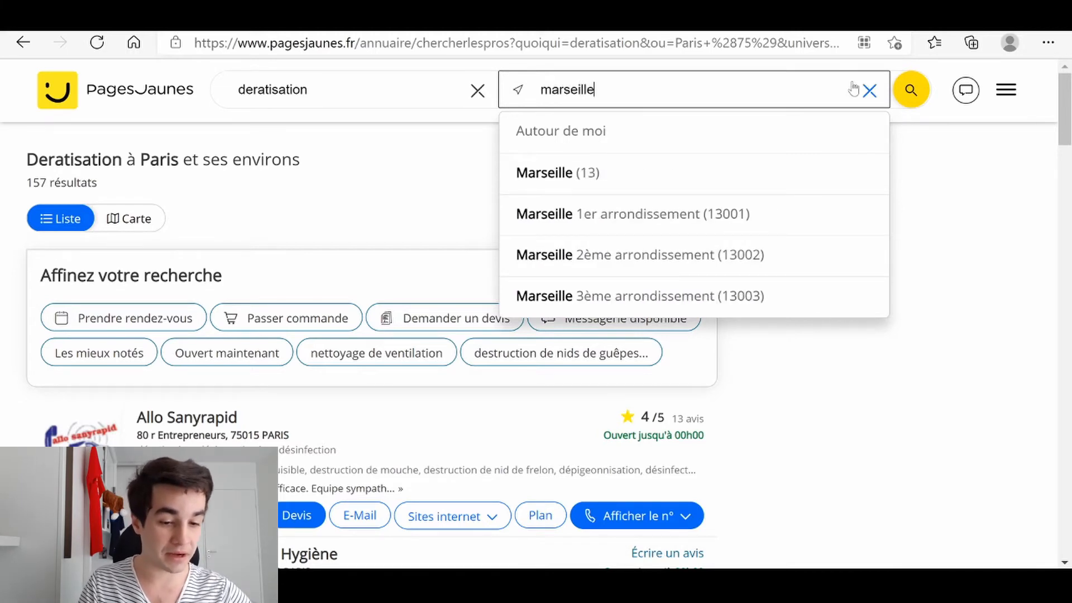
key("Return")
Step: Paste the Marseille search URL into cell A2 of the Les Pages Jaunes spreadsheet and clear that cell again
left_click(565, 35)
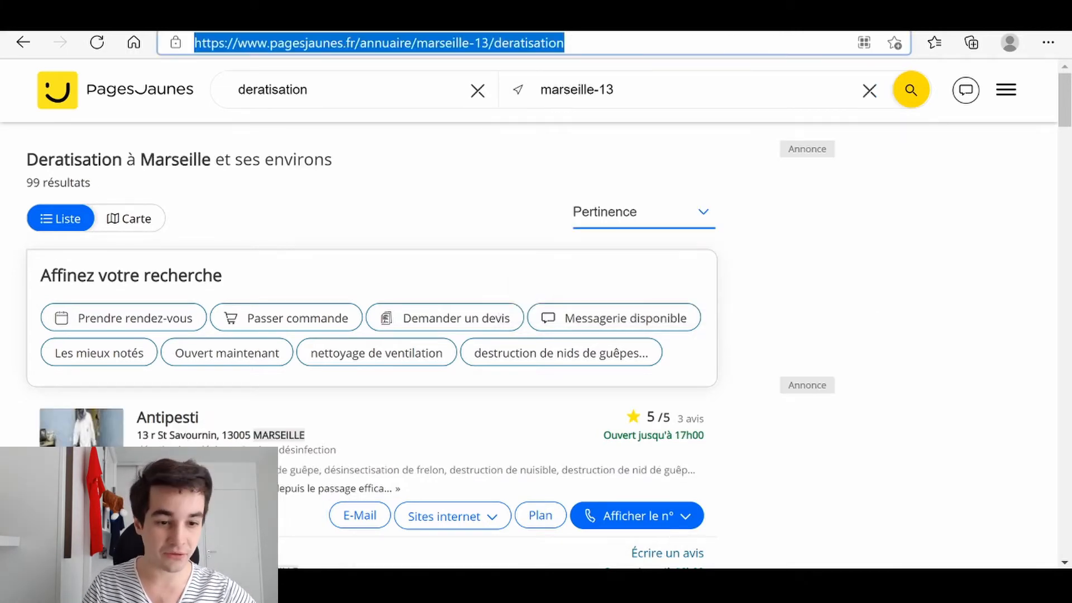
left_click(302, 18)
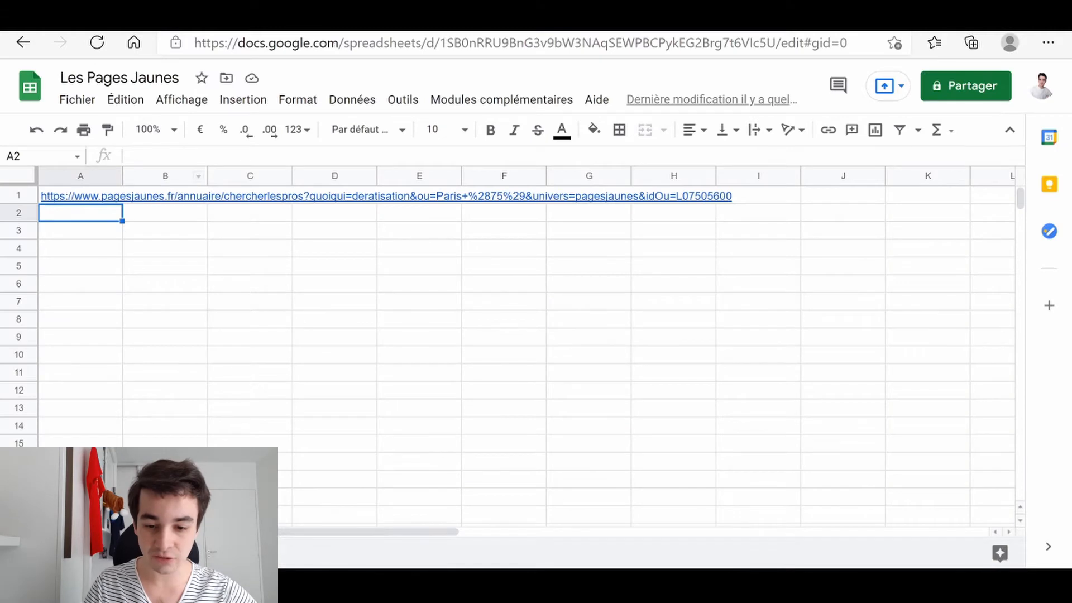
key("ctrl+v")
left_click(106, 237)
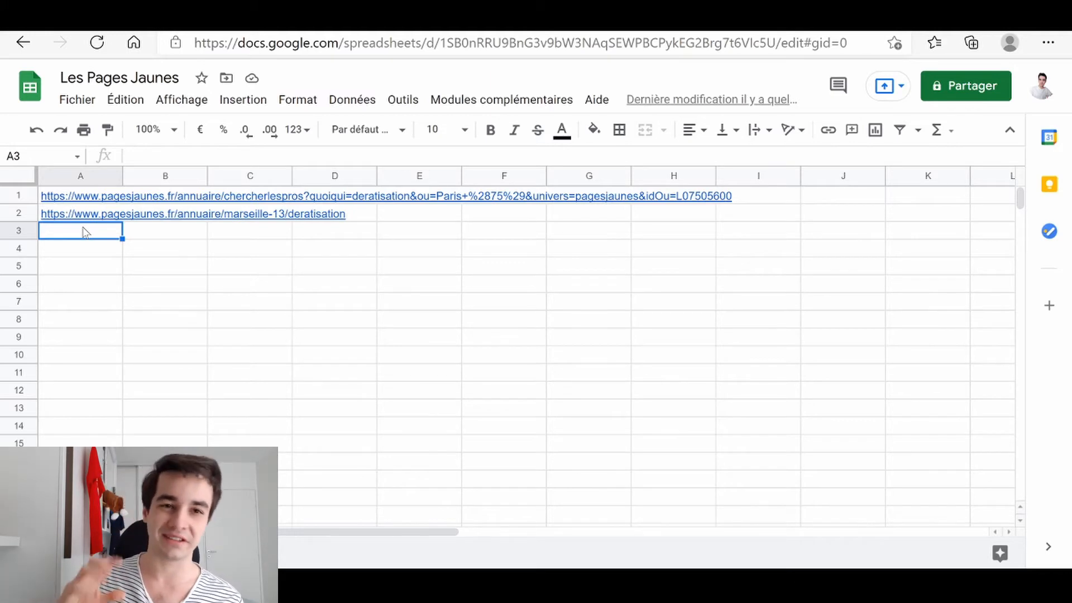
key("Up")
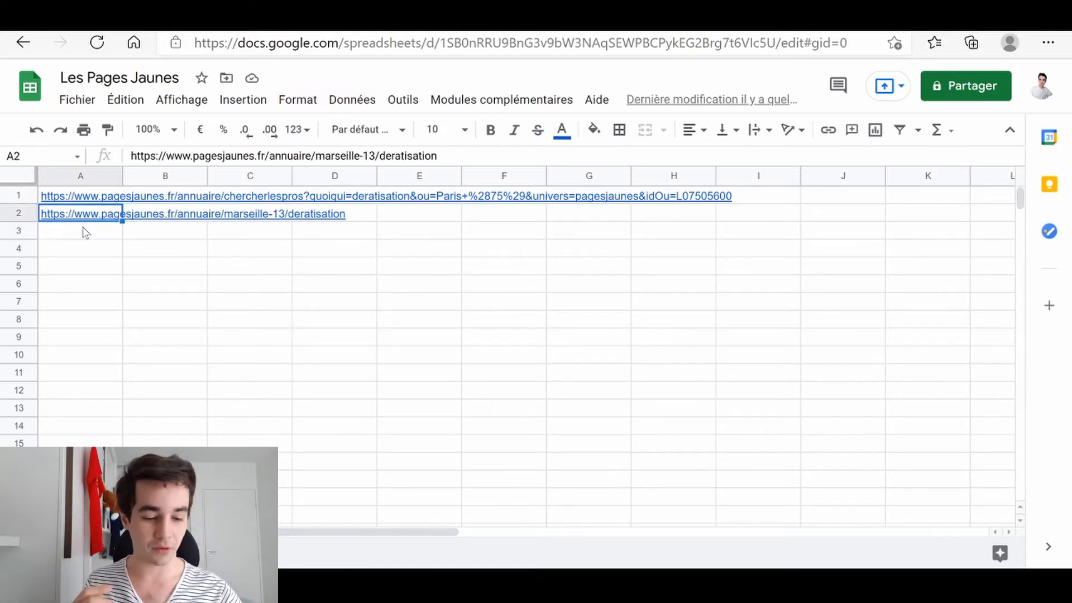
key("Delete")
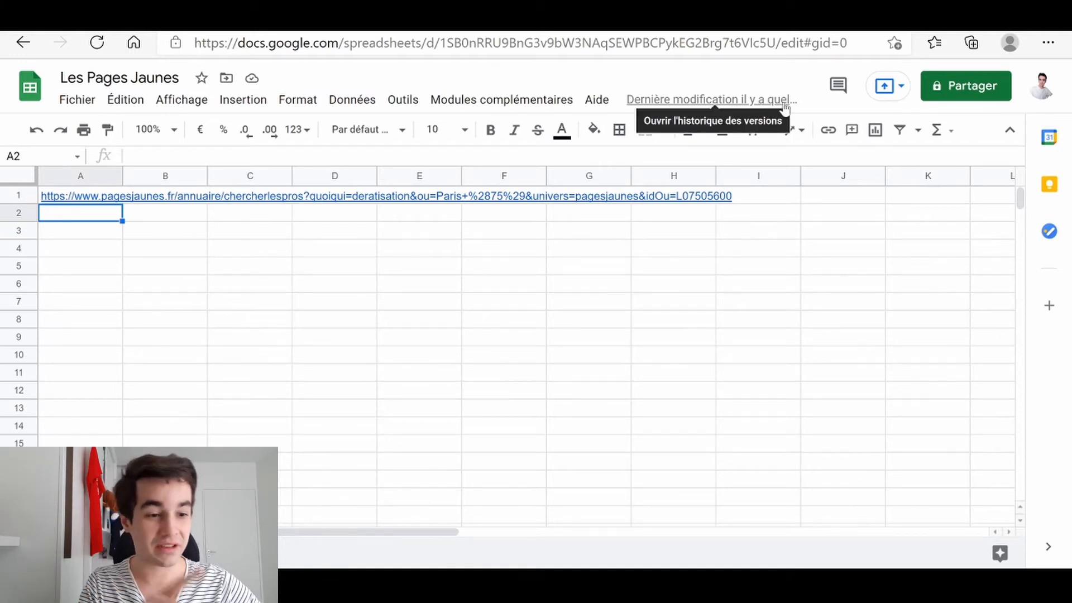
Step: Share the spreadsheet so that anyone with the link can view it
left_click(967, 86)
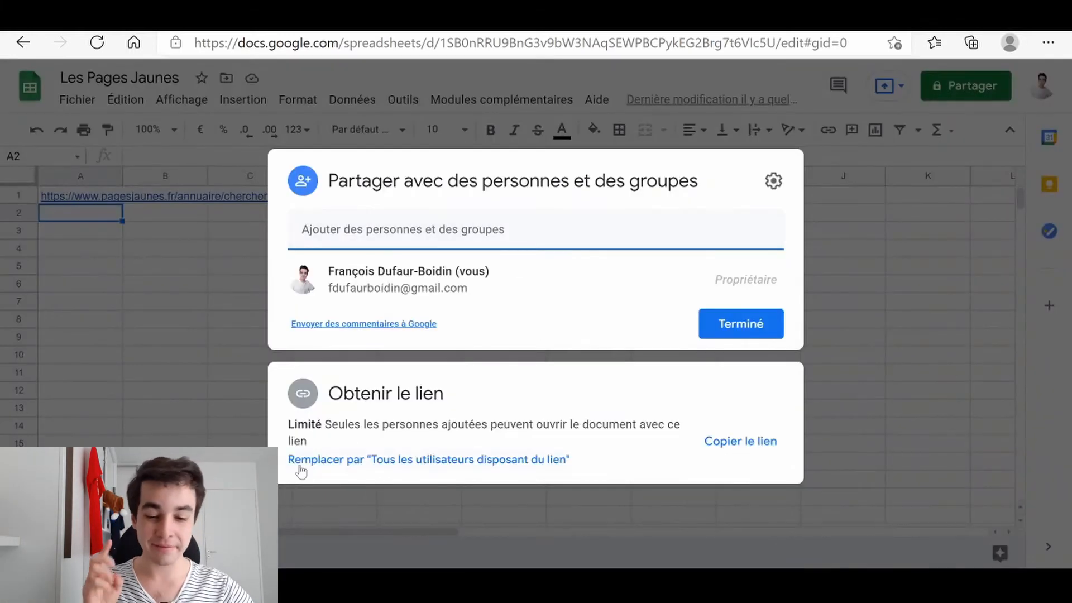
left_click(336, 461)
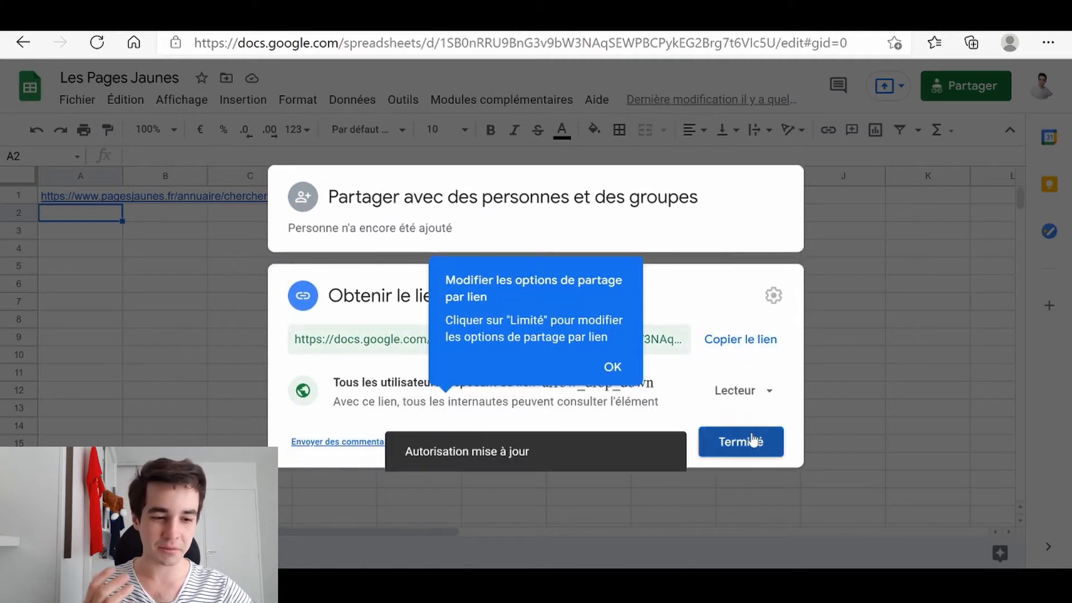
left_click(751, 441)
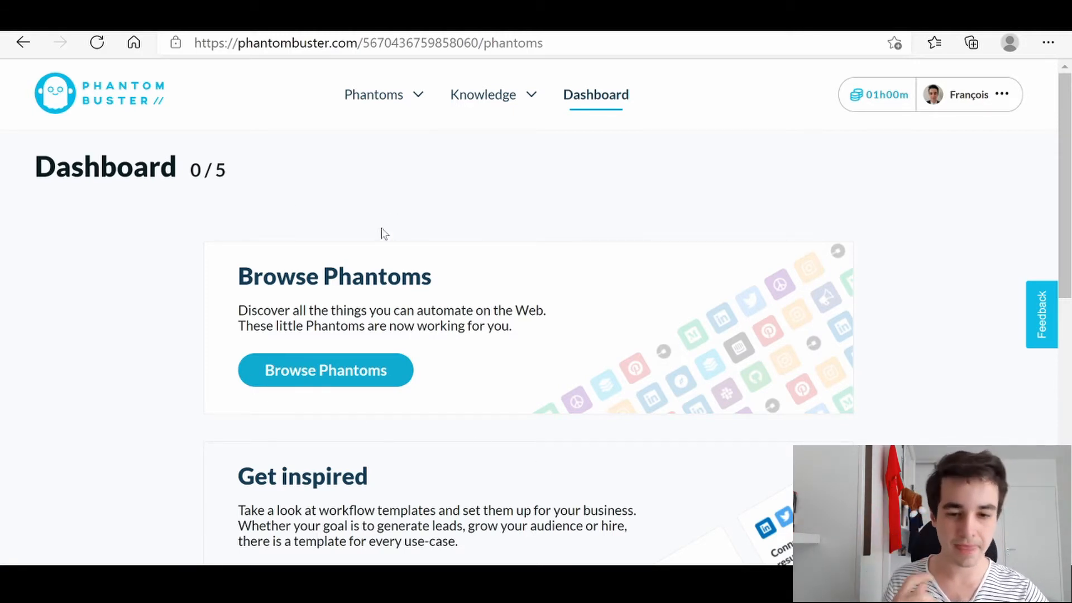
Step: Find the Pages Jaunes Search Export phantom on Phantombuster by searching for pages jaunes, and start its setup
mouse_move(393, 96)
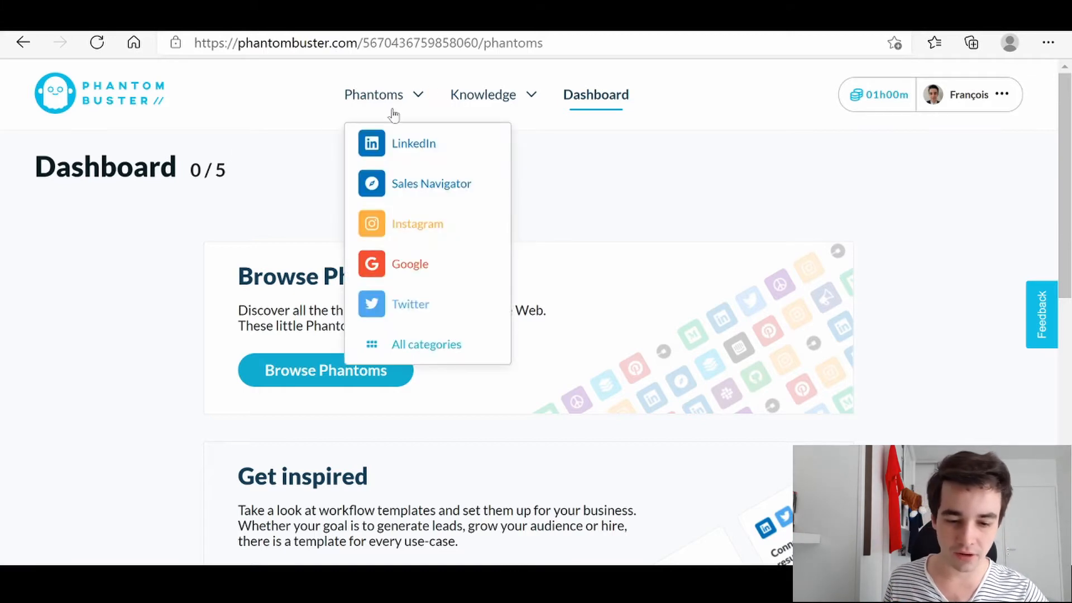
left_click(398, 346)
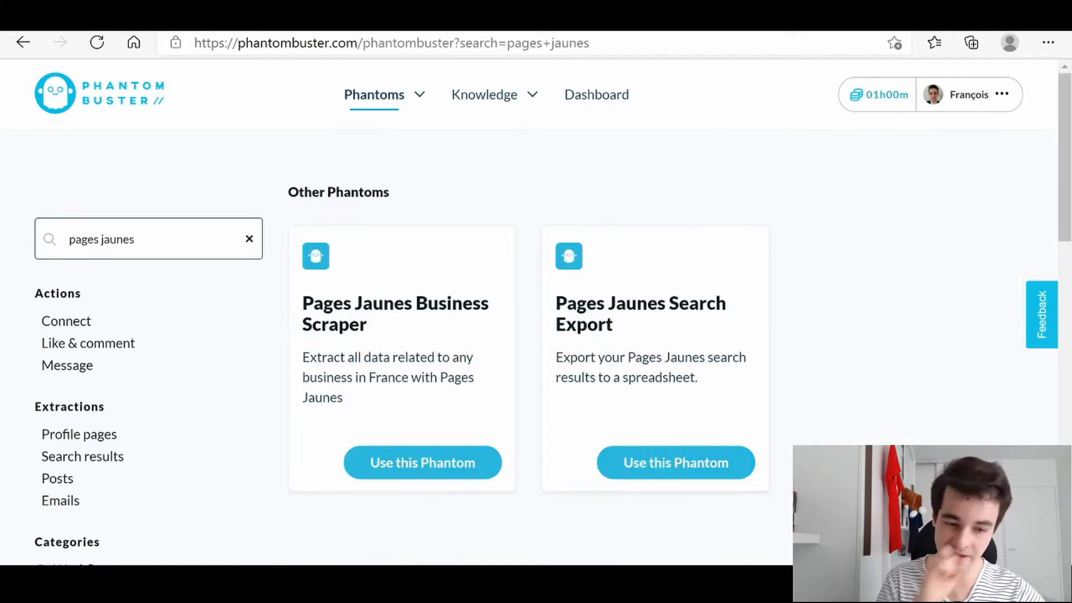
left_click(637, 321)
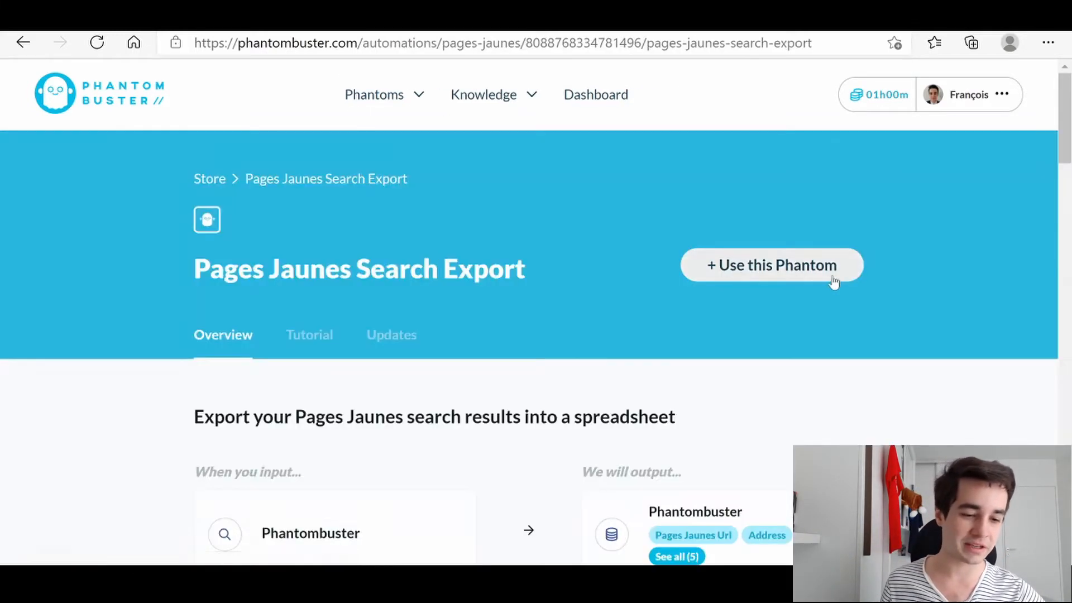
left_click(809, 275)
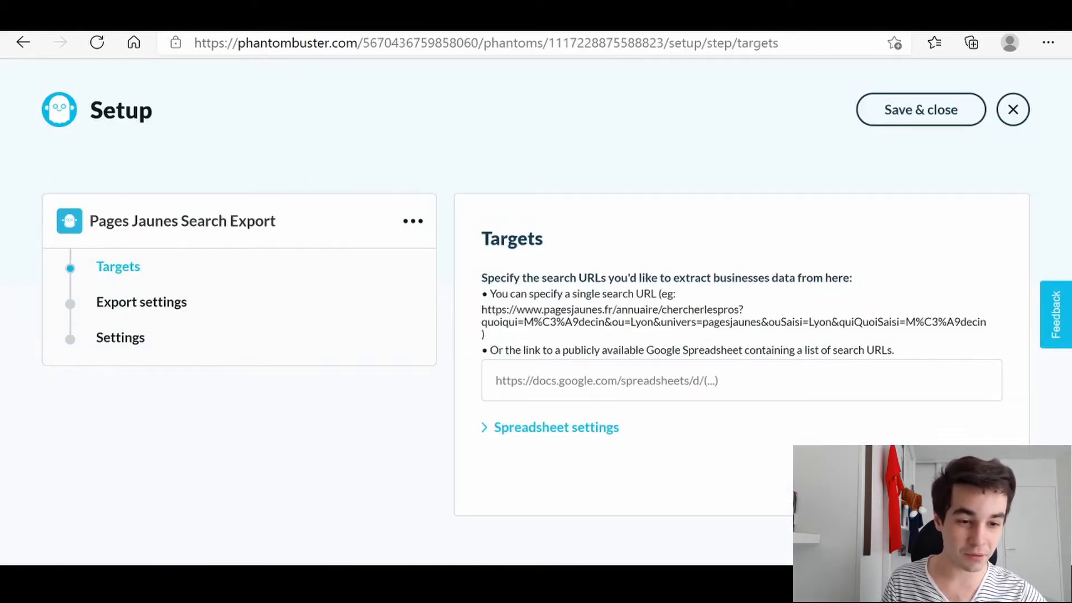
Step: Save the Les Pages Jaunes spreadsheet's URL as the phantom's target and set the results per search URL to 100
left_click(424, 19)
left_click(602, 44)
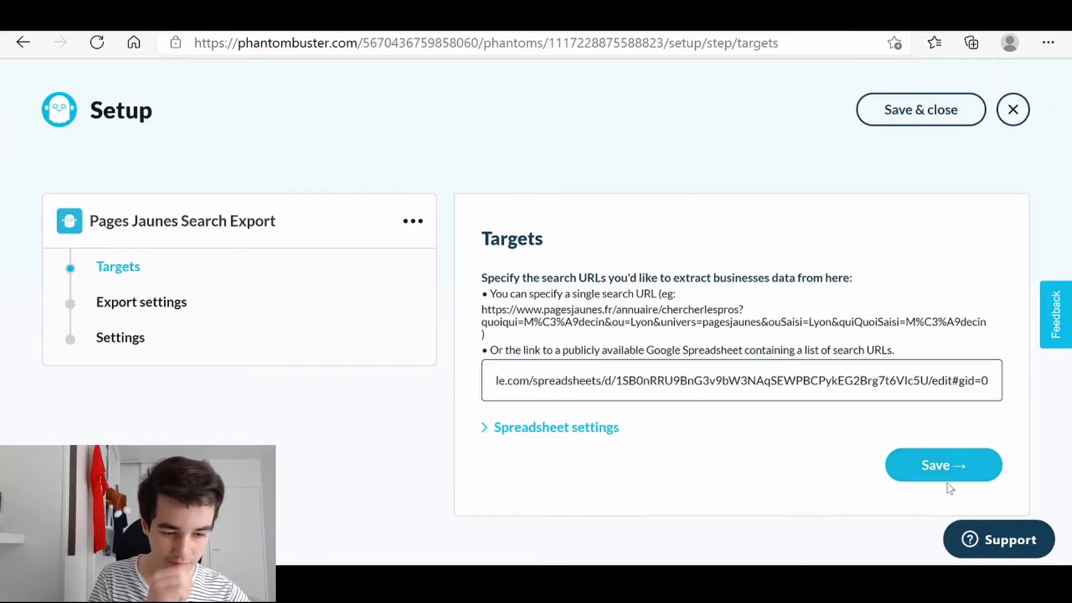
left_click(949, 483)
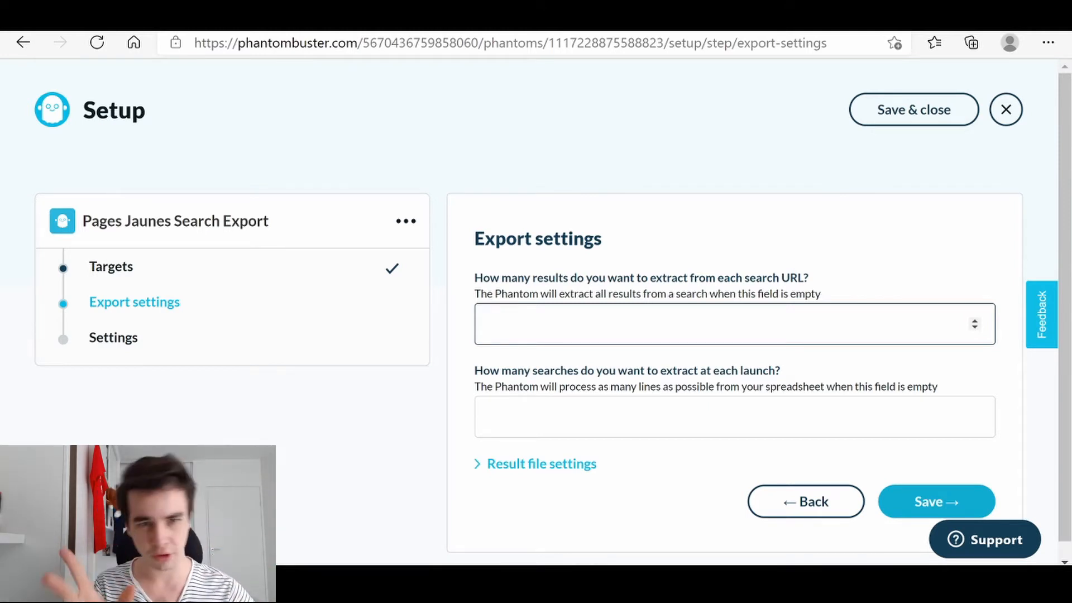
type("100")
left_click(924, 501)
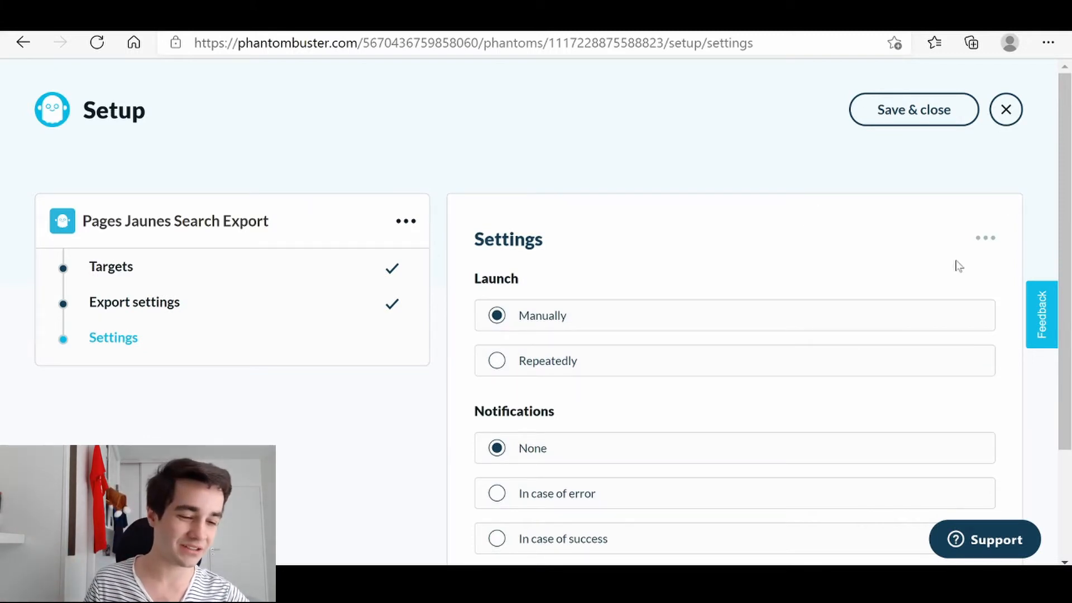
Step: Show the phantom's advanced settings and set its proxies to a random proxy from the Pages Jaunes pool
left_click(985, 238)
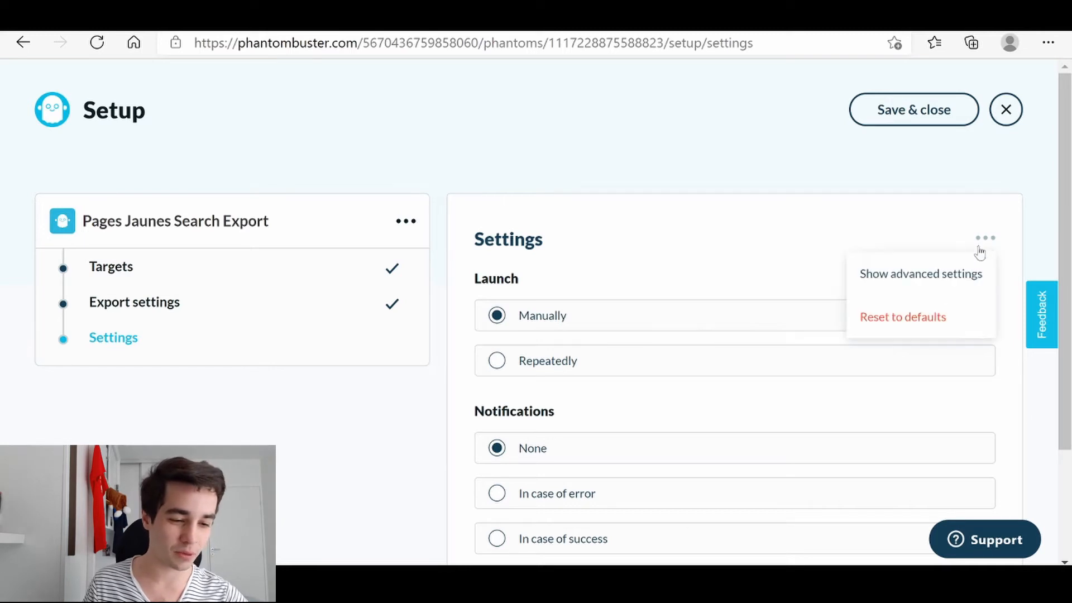
left_click(899, 274)
scroll(888, 279, "down", 1)
scroll(881, 283, "down", 2)
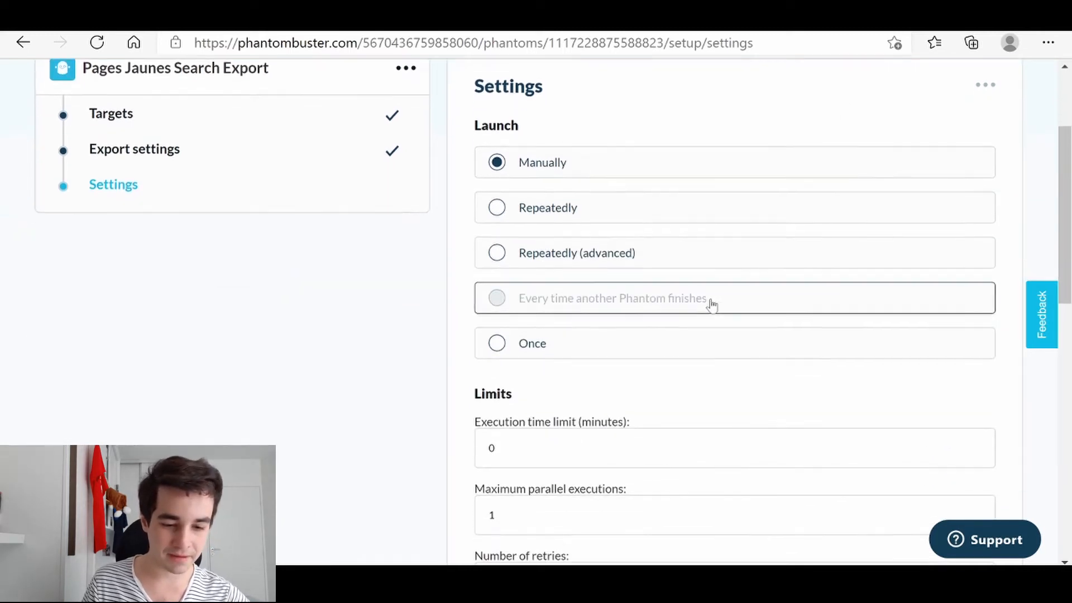
scroll(565, 210, "down", 6)
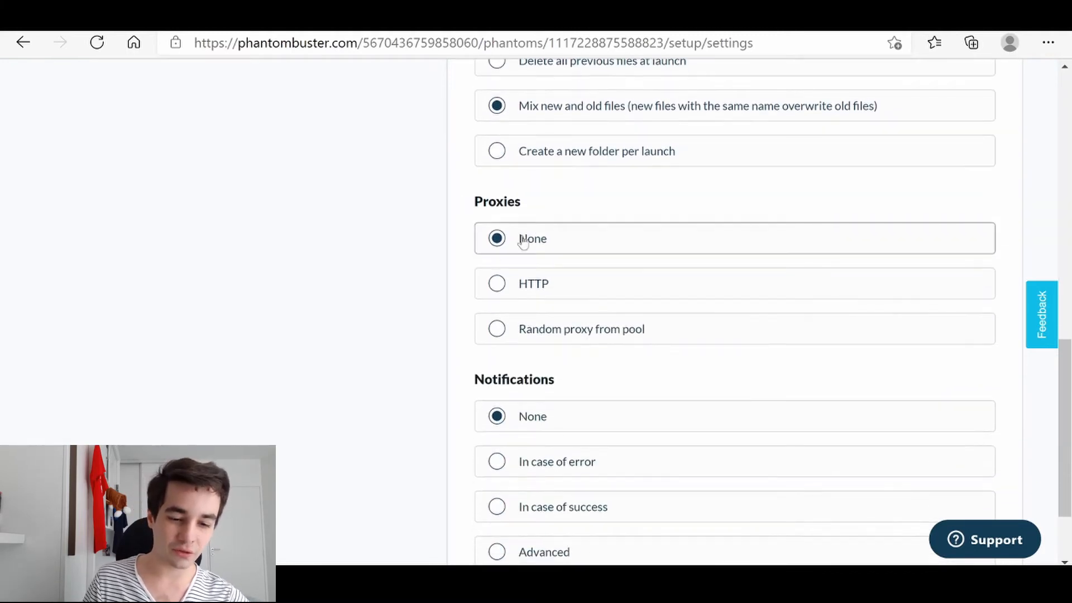
left_click(498, 330)
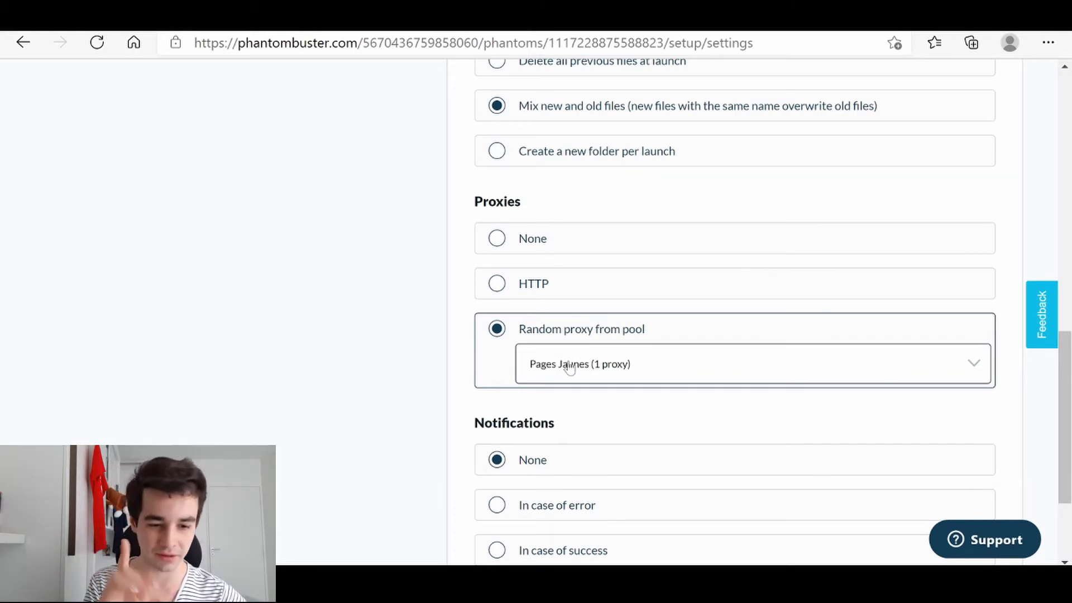
Step: Set the phantom's notifications to In case of error and save the settings
scroll(627, 302, "up", 3)
scroll(618, 313, "down", 5)
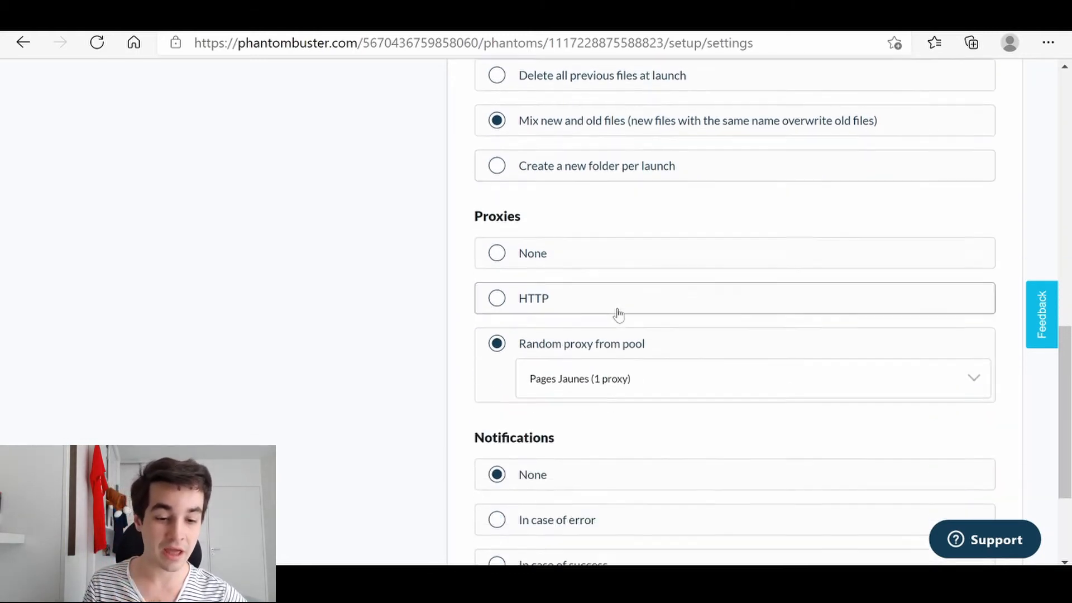
left_click(572, 351)
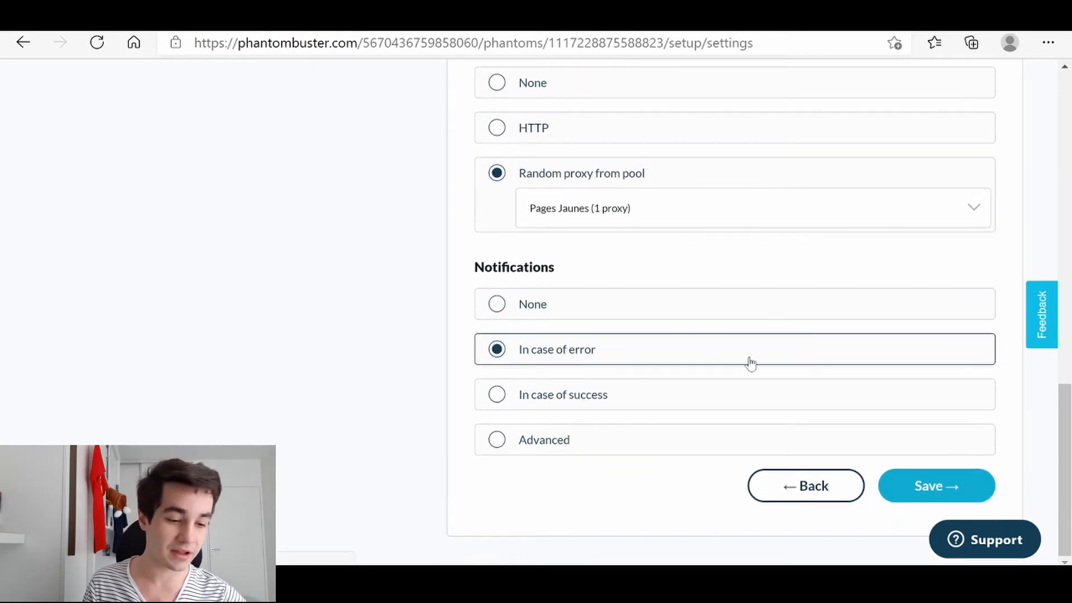
left_click(938, 487)
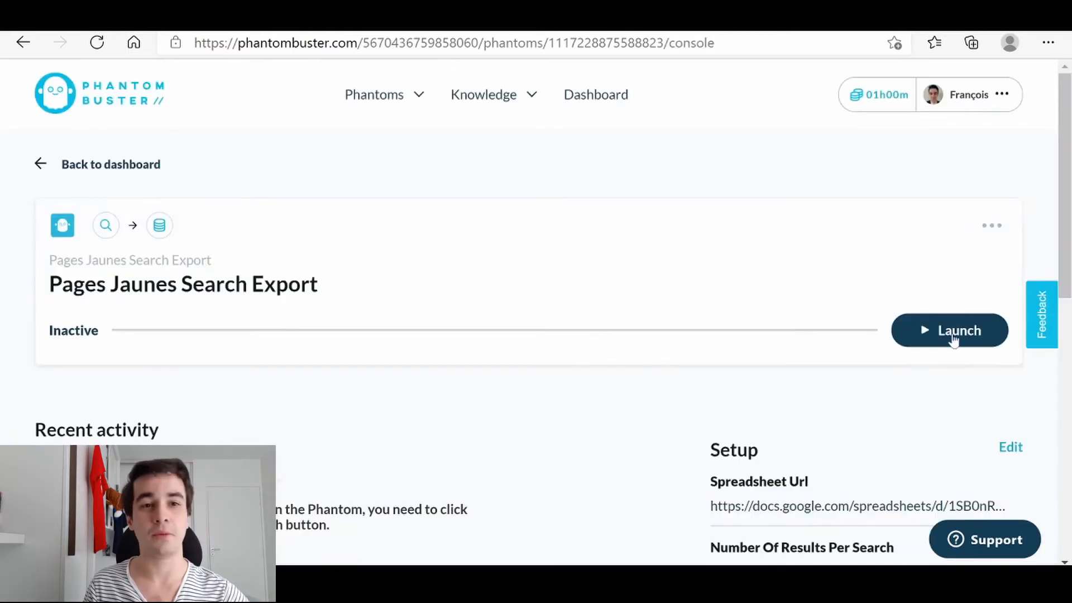
Step: Launch the Pages Jaunes Search Export phantom and preview its result.csv with 30 entries per page
left_click(939, 334)
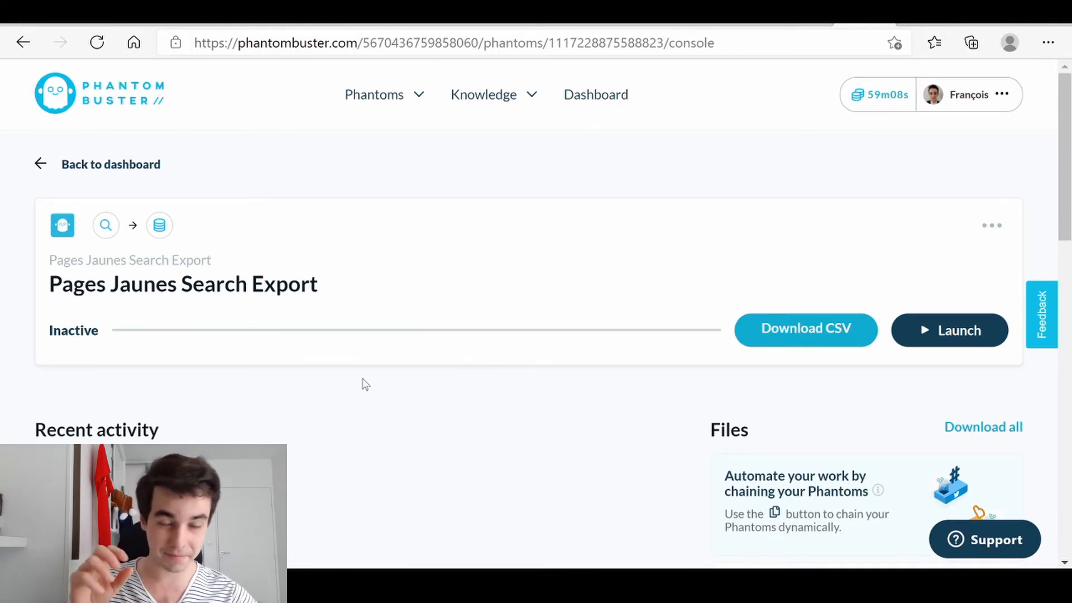
scroll(471, 225, "down", 4)
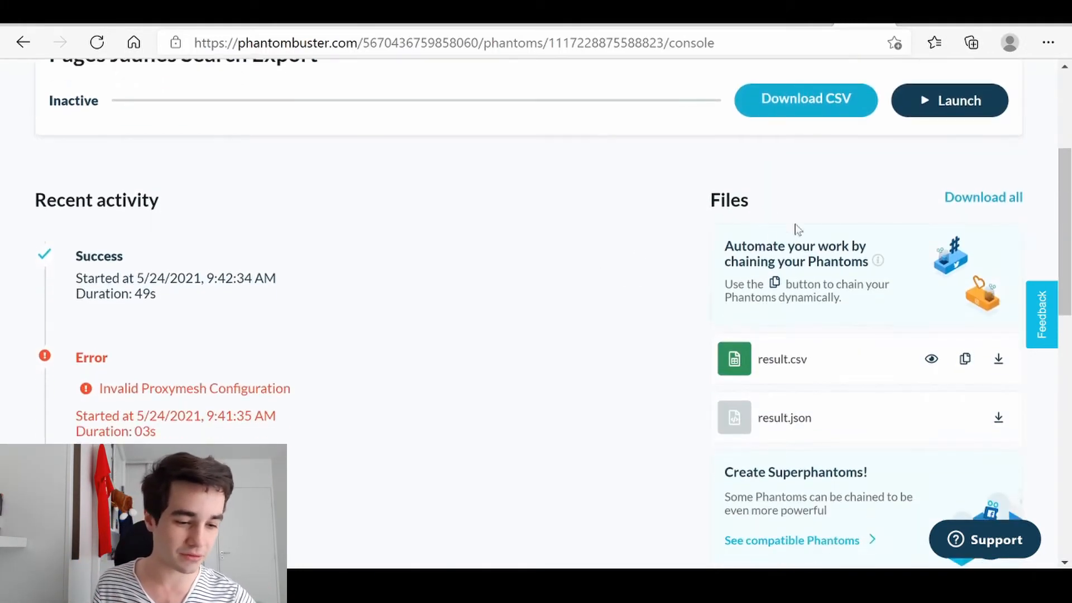
left_click(930, 360)
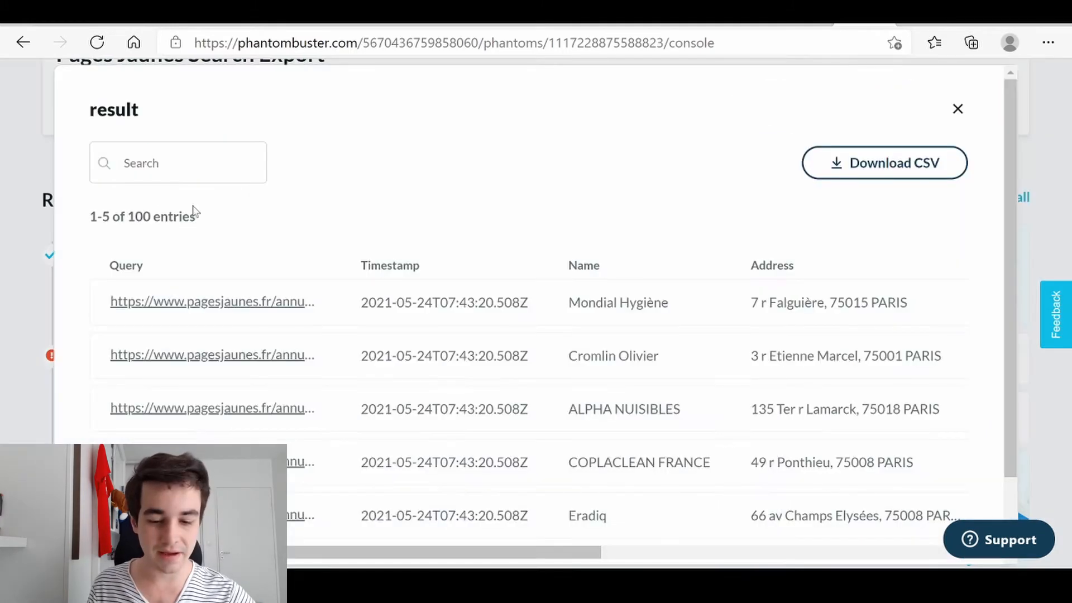
scroll(391, 240, "down", 2)
left_click(221, 510)
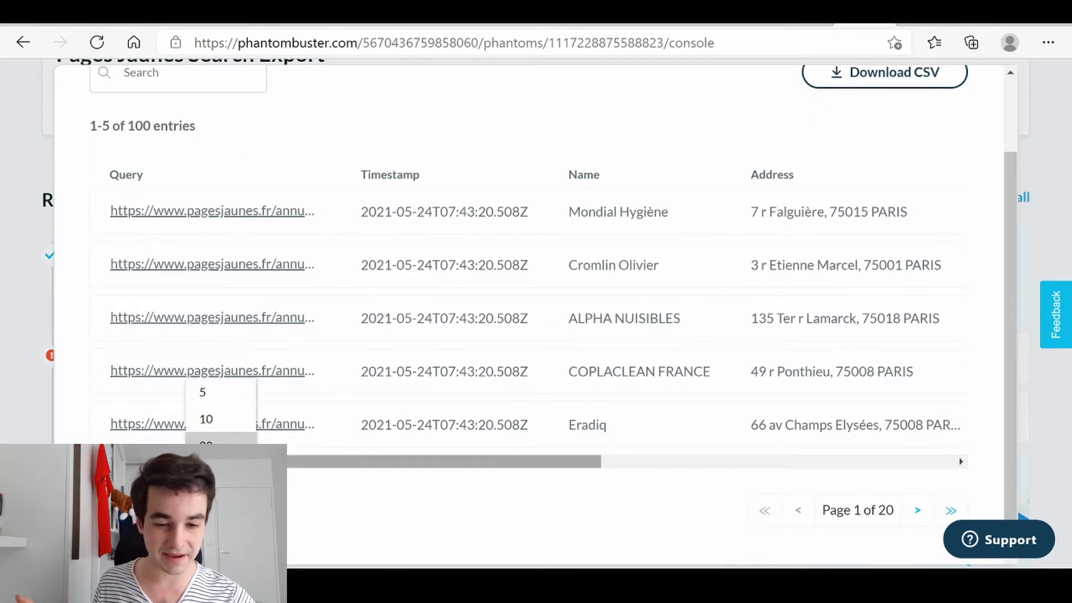
left_click(224, 472)
Step: Look through the search export's result rows, including the address, Pages Jaunes URL, website and phone columns
scroll(532, 353, "right", 1)
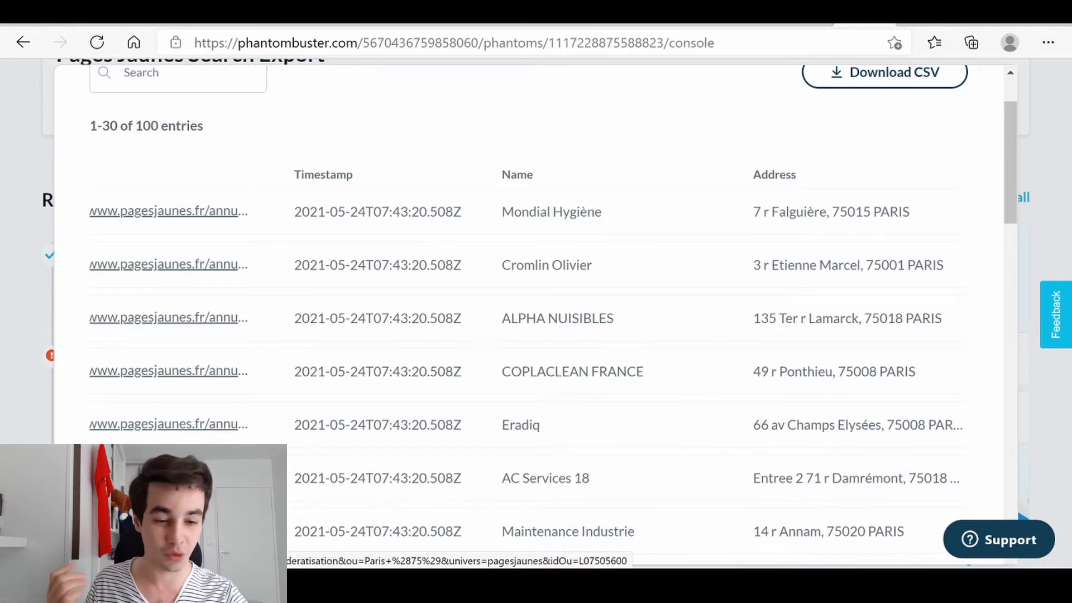
scroll(536, 351, "right", 5)
scroll(536, 352, "right", 3)
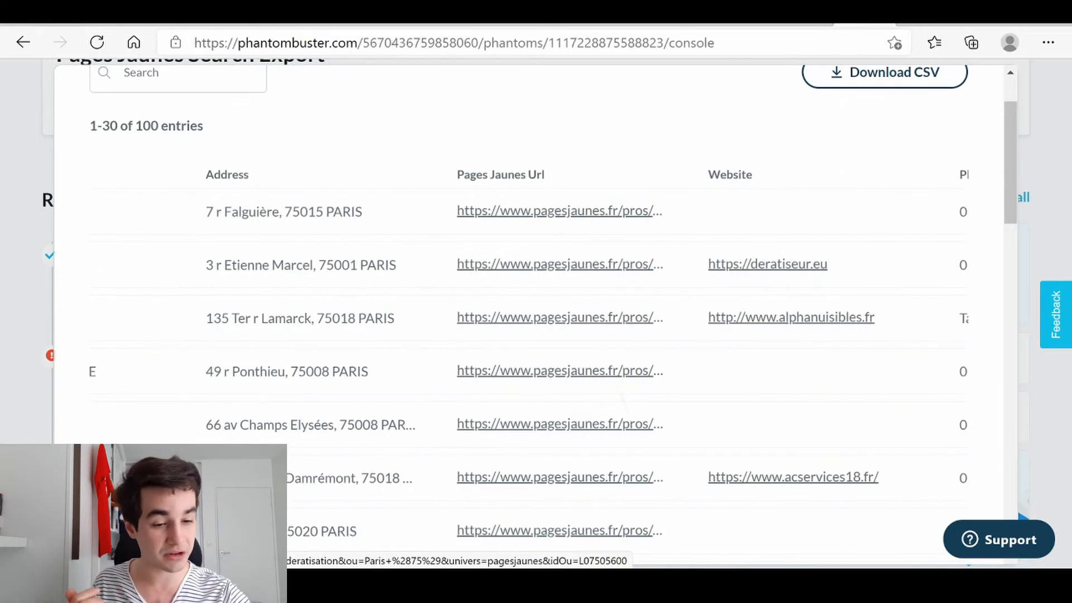
scroll(536, 352, "down", 4)
scroll(536, 312, "down", 4)
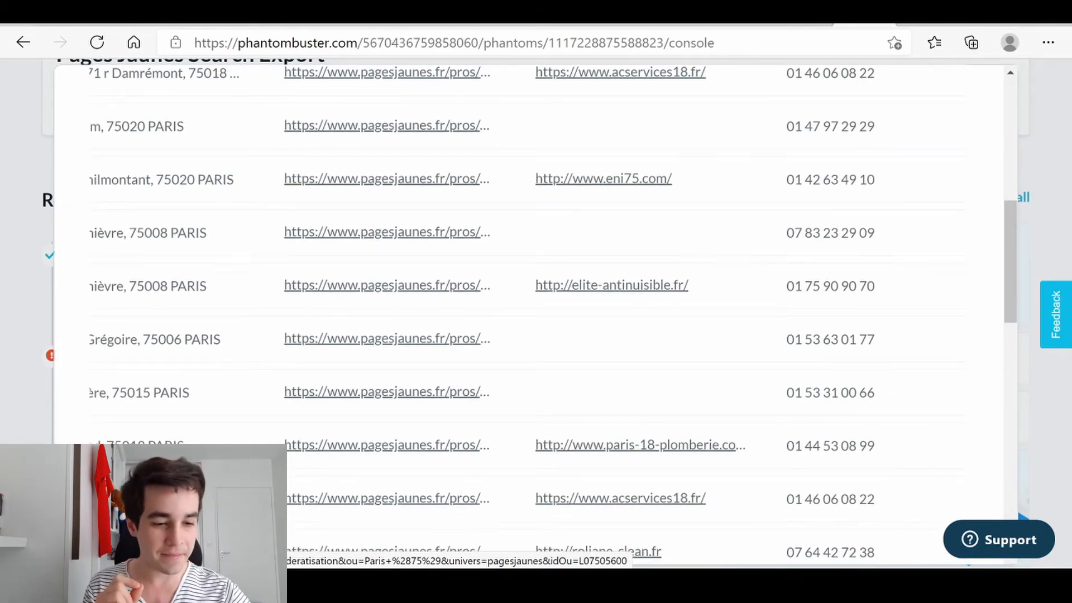
scroll(536, 313, "down", 10)
scroll(536, 312, "up", 2)
scroll(536, 312, "right", 2)
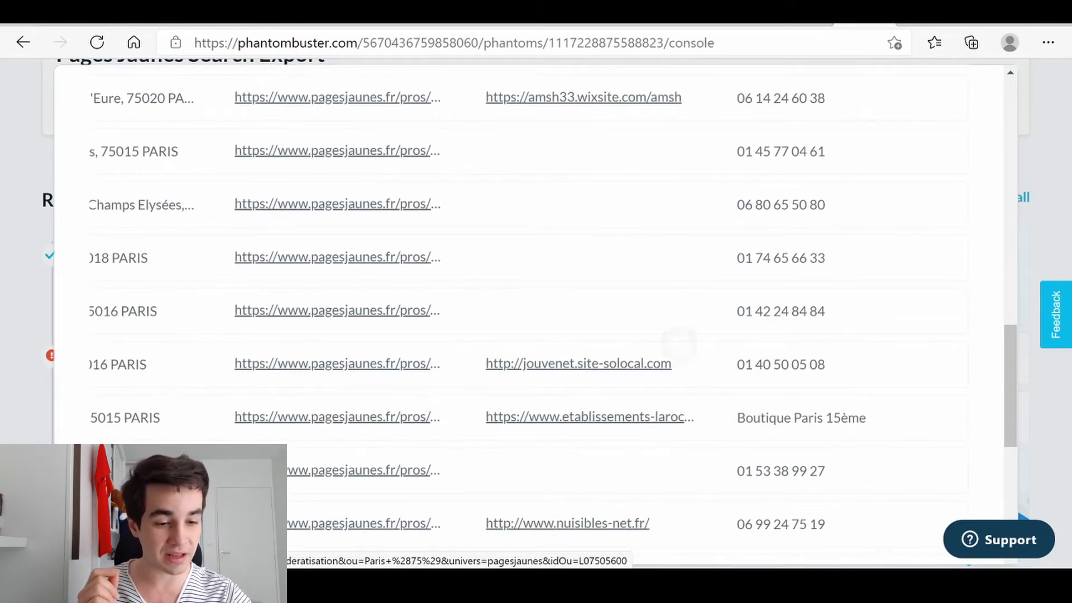
scroll(536, 313, "up", 15)
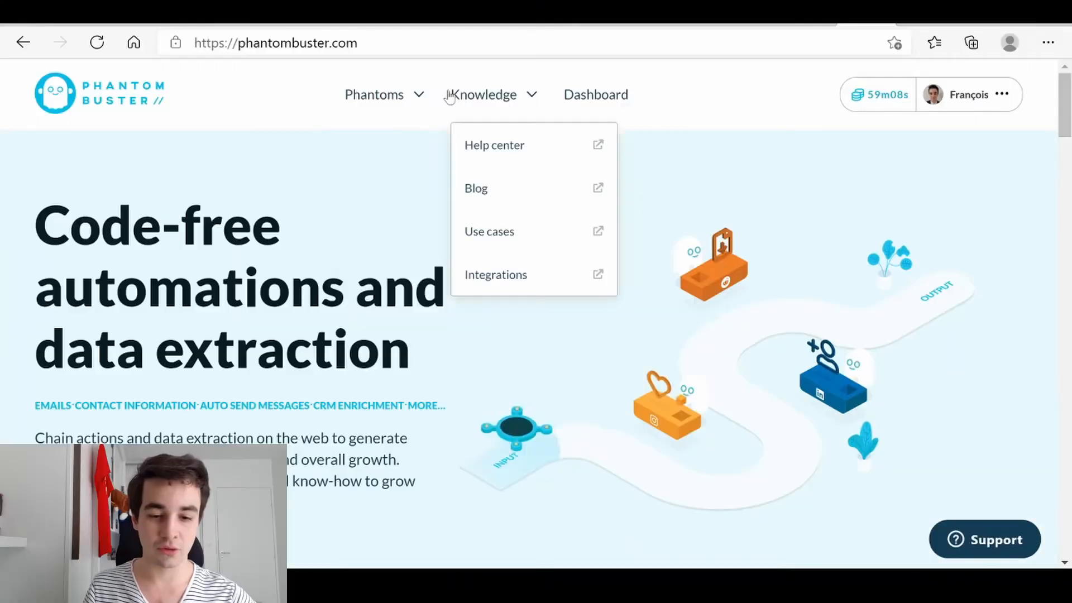
Step: Find the Pages Jaunes Business Scraper among all phantoms by searching for pages jaunes, and start its setup
mouse_move(383, 93)
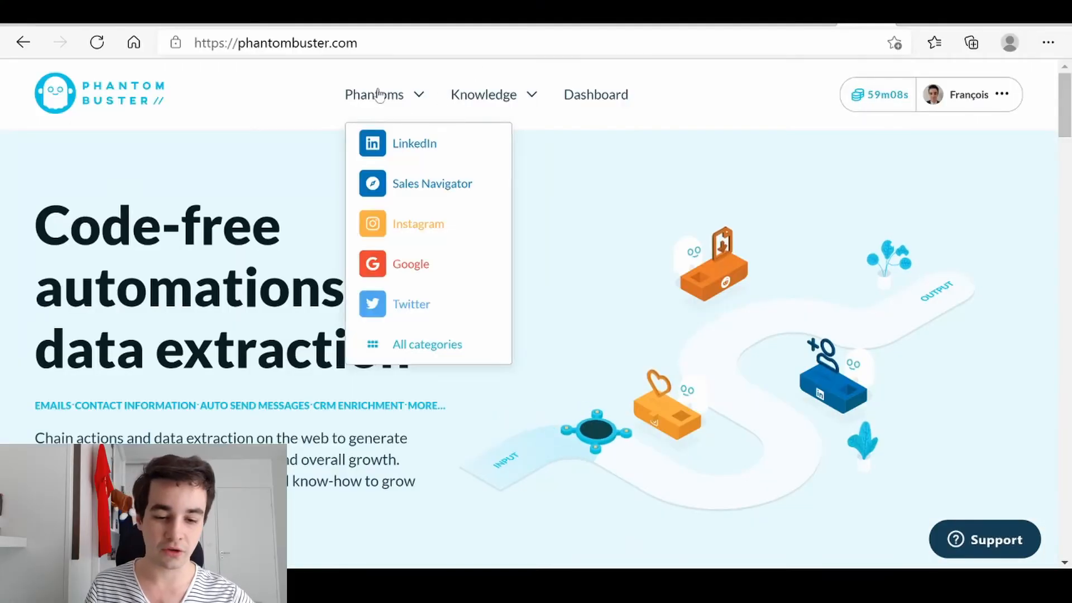
left_click(412, 344)
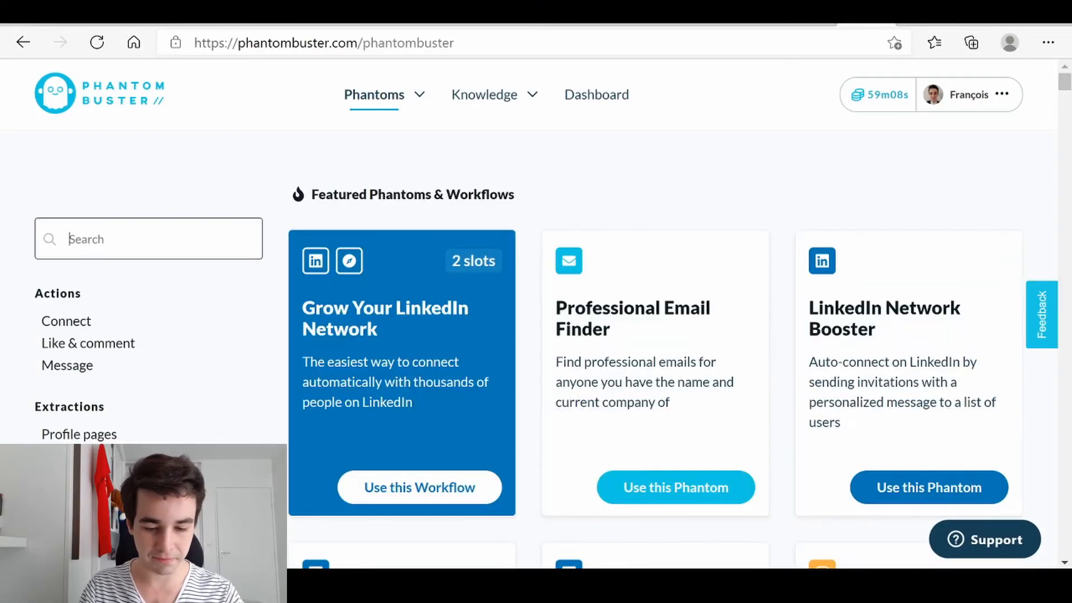
type("pages jaunes")
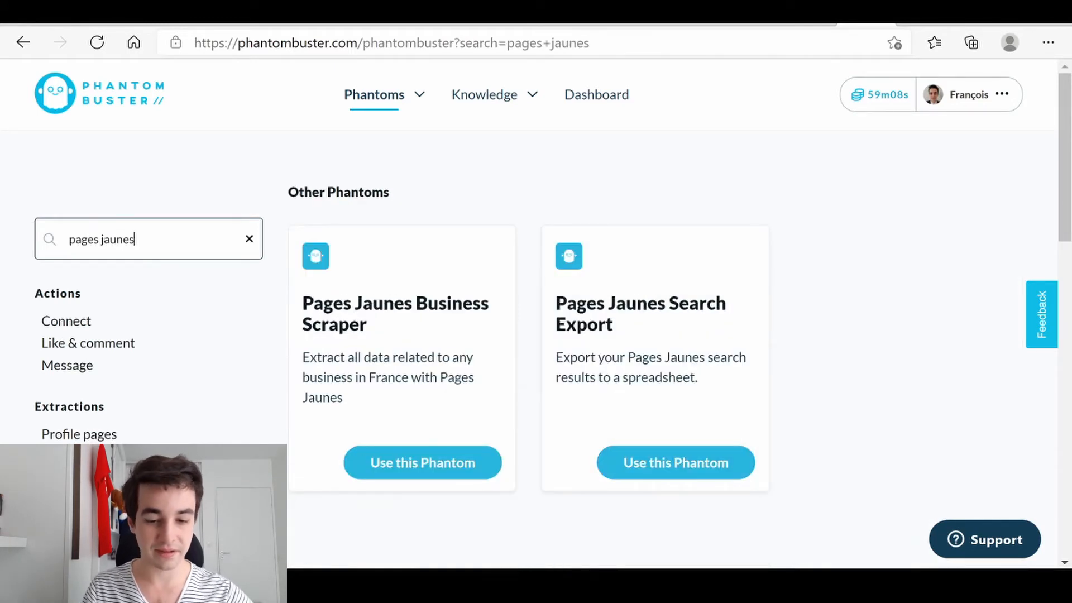
left_click(378, 310)
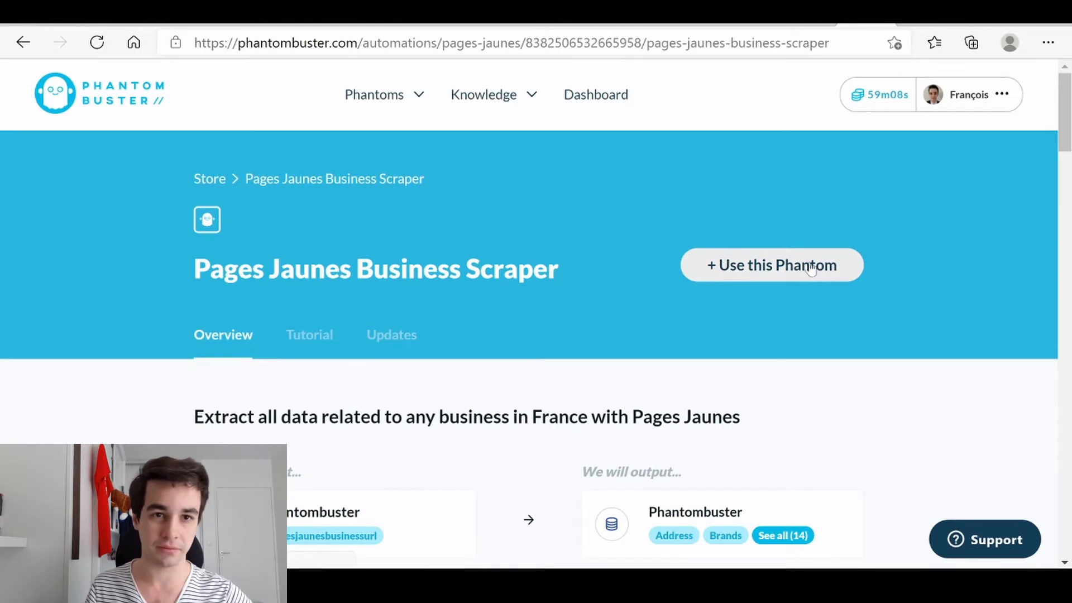
left_click(810, 266)
Step: Save the Pages Jaunes Search Export's result.csv from My Phantoms as the target, and save the extraction settings with the page count empty
scroll(729, 321, "down", 1)
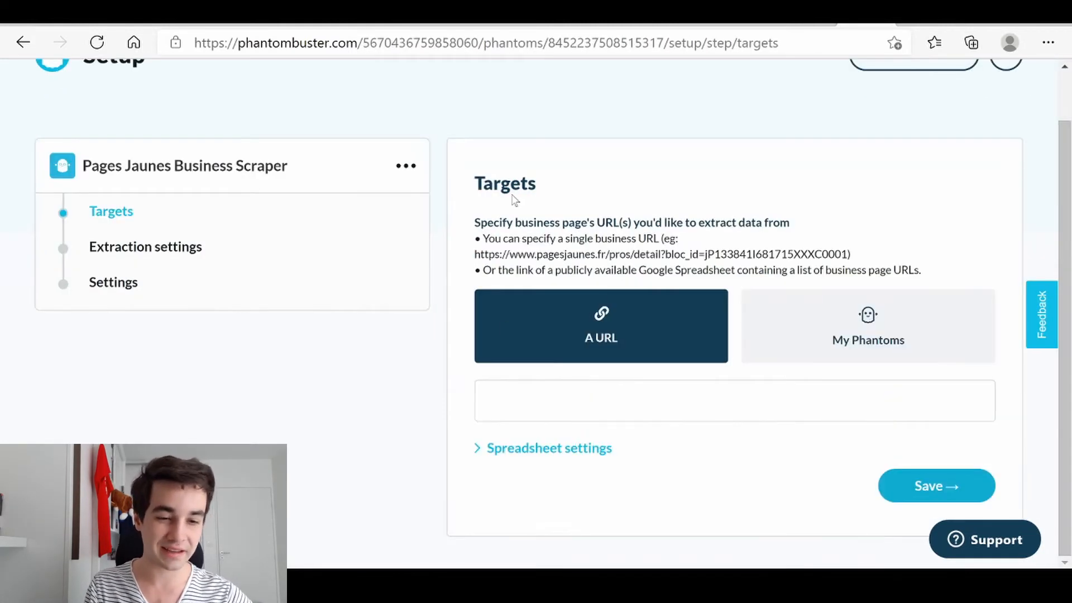
left_click(801, 311)
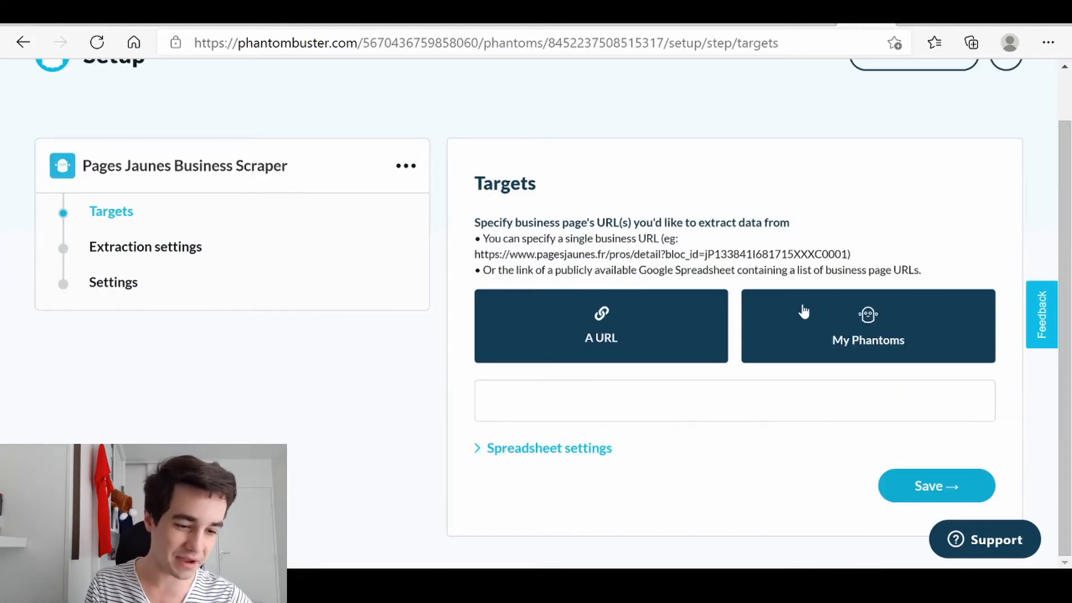
left_click(667, 420)
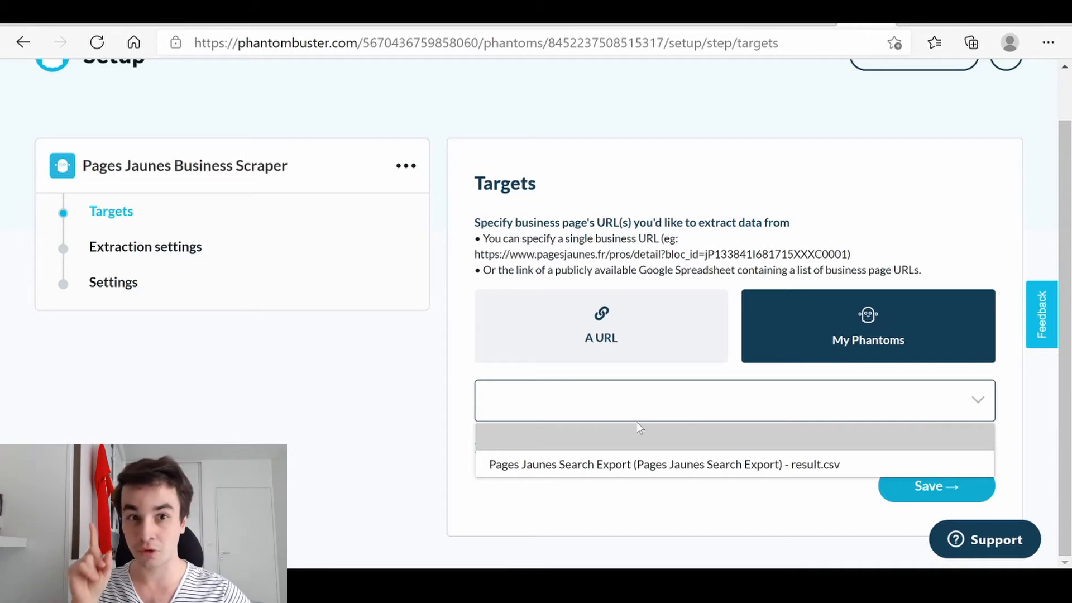
left_click(624, 467)
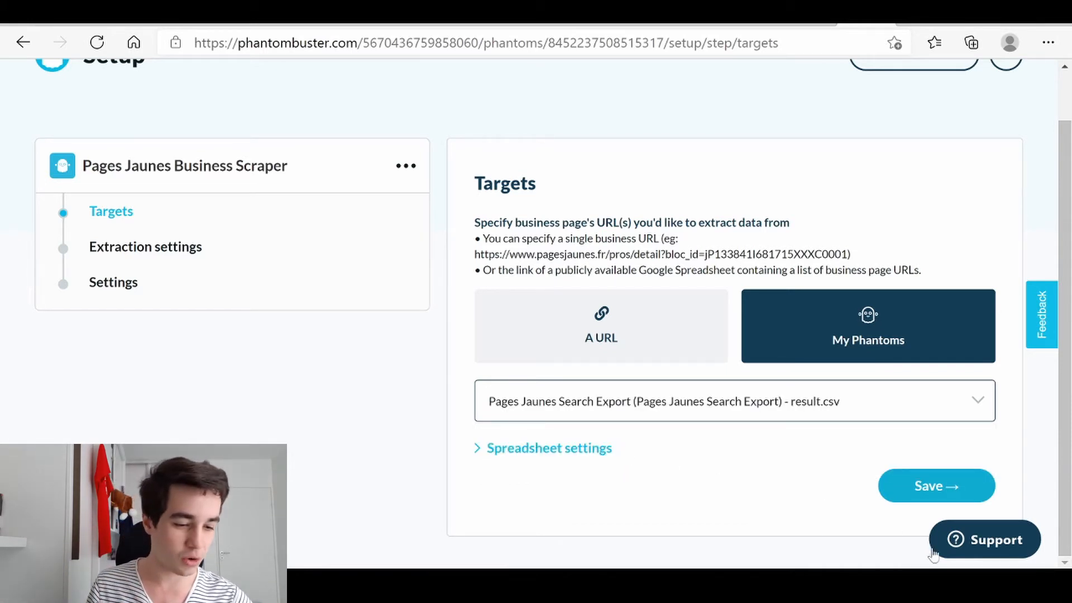
left_click(948, 489)
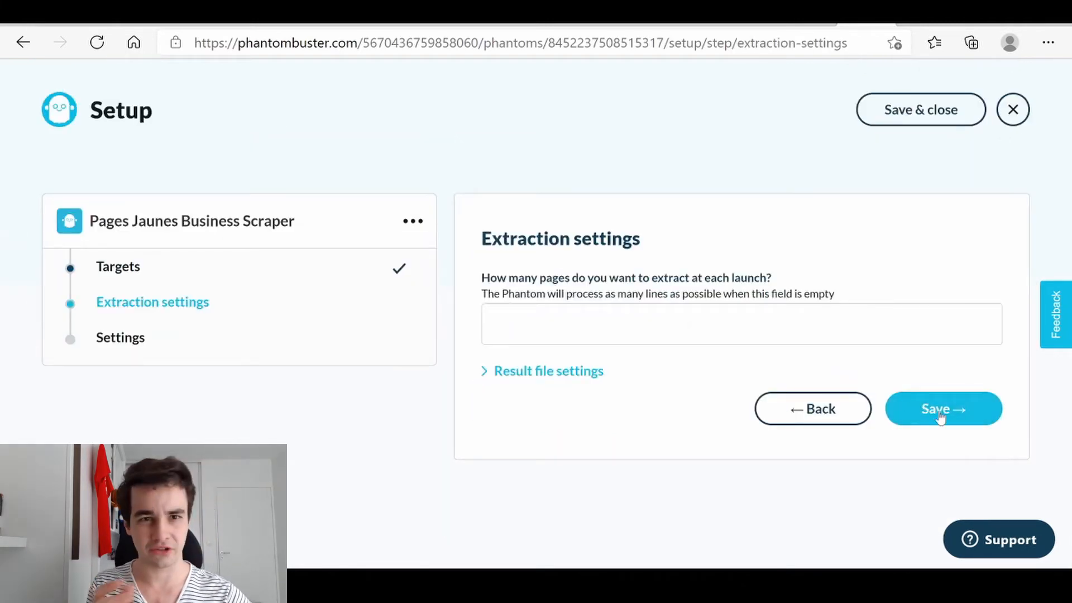
left_click(956, 416)
Step: Show the Business Scraper's advanced settings and set its proxies to a random proxy from the Pages Jaunes pool
scroll(646, 381, "down", 1)
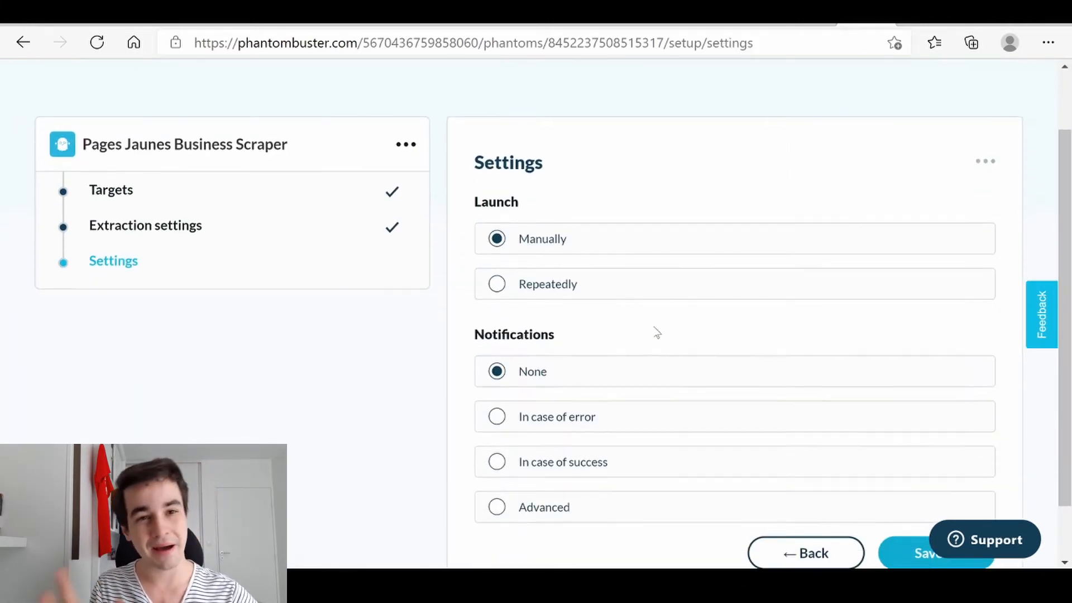
left_click(990, 170)
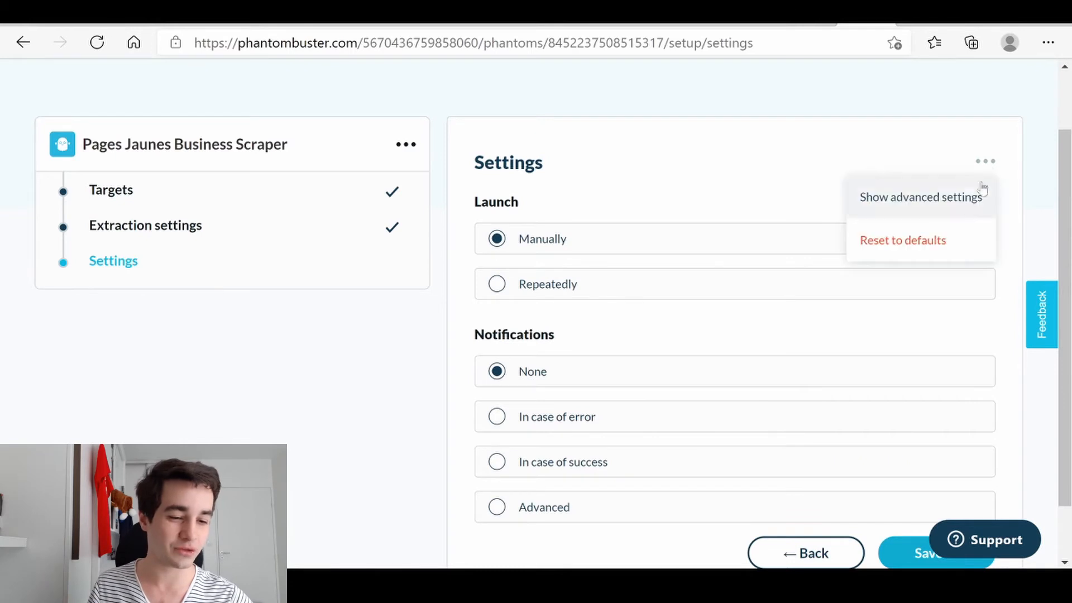
left_click(924, 212)
scroll(727, 263, "down", 3)
scroll(728, 263, "down", 10)
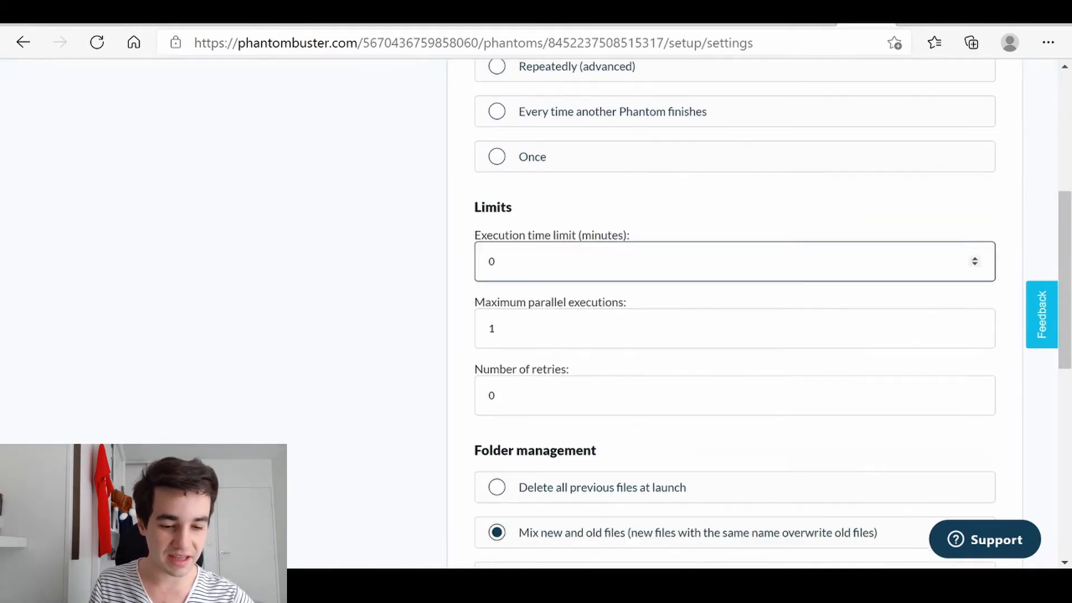
left_click(602, 267)
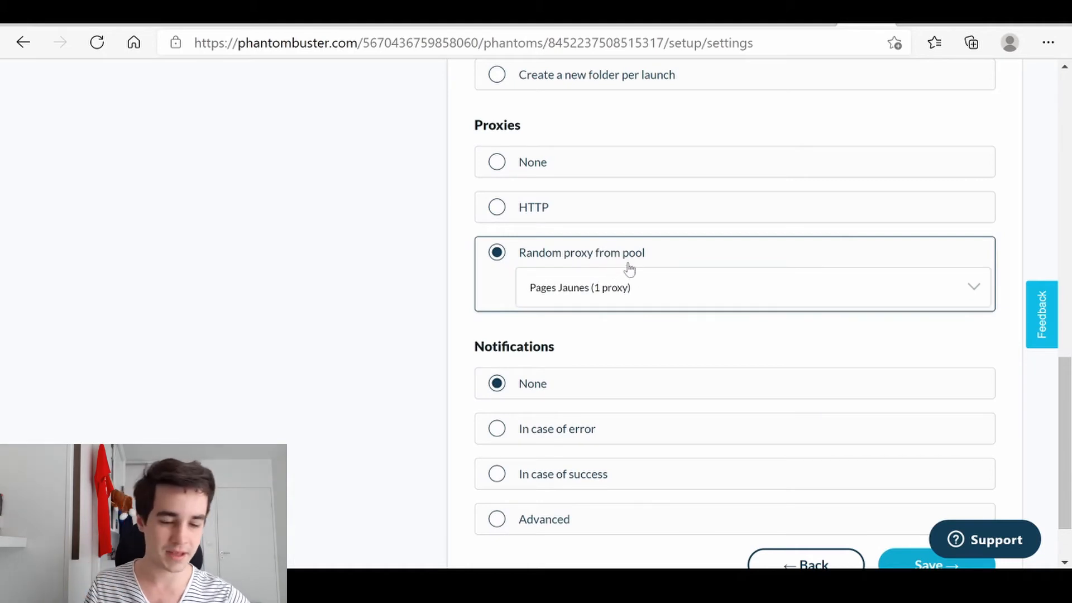
Step: Set the Business Scraper's notifications to In case of error and save the settings
scroll(738, 213, "down", 2)
left_click(792, 360)
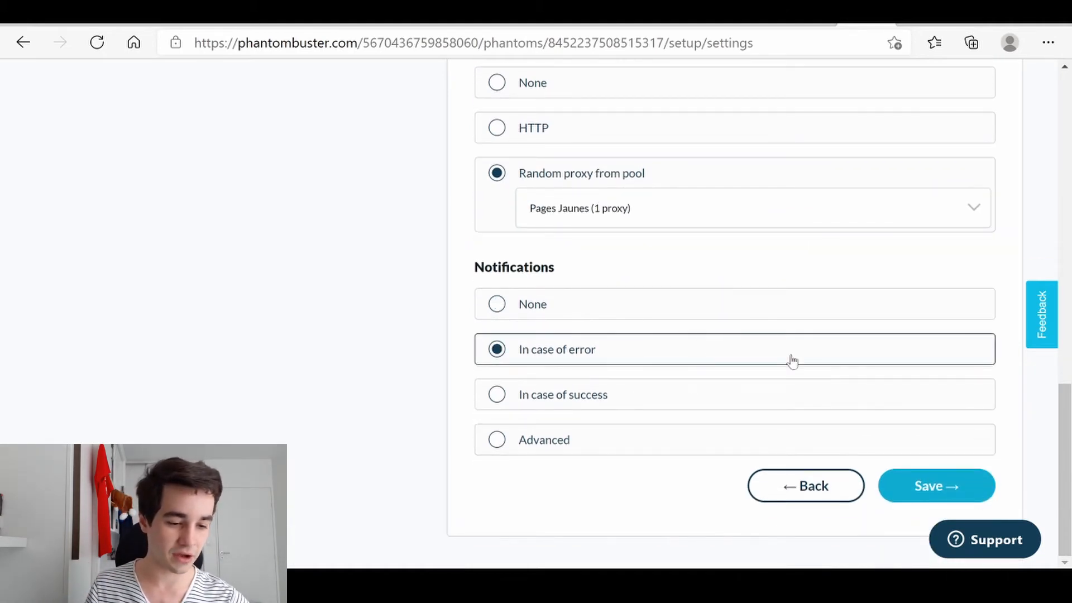
left_click(942, 494)
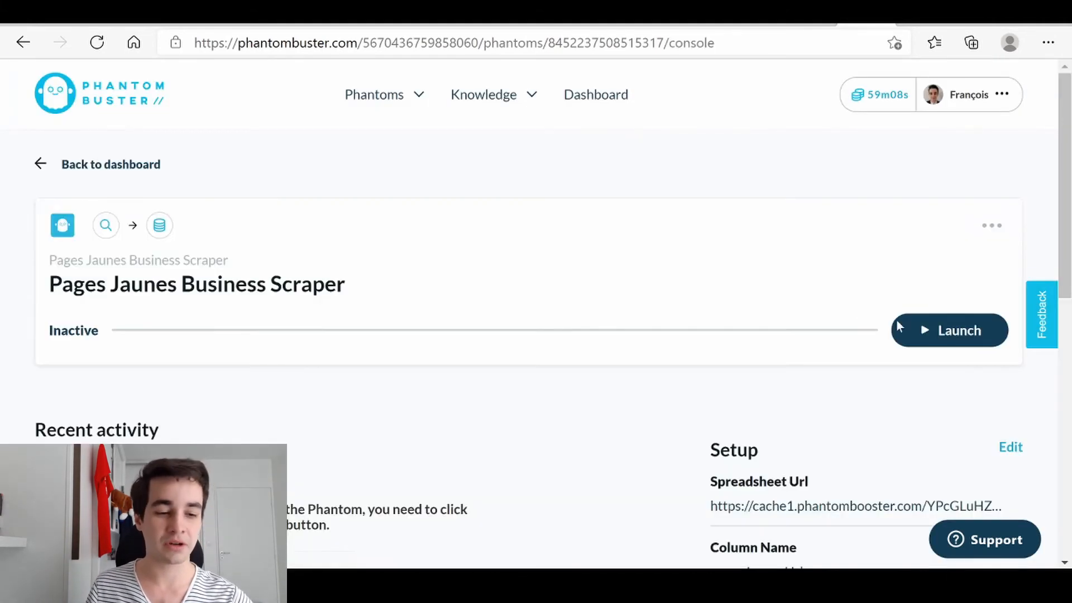
Step: Launch the Pages Jaunes Business Scraper and preview its result.csv with 30 entries per page
left_click(925, 330)
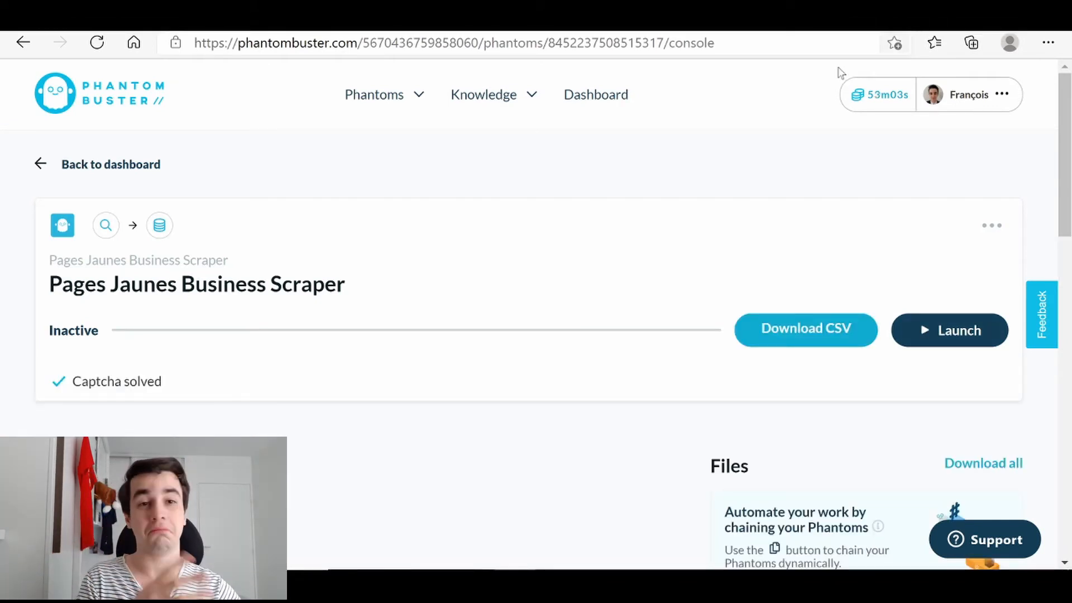
scroll(929, 227, "down", 4)
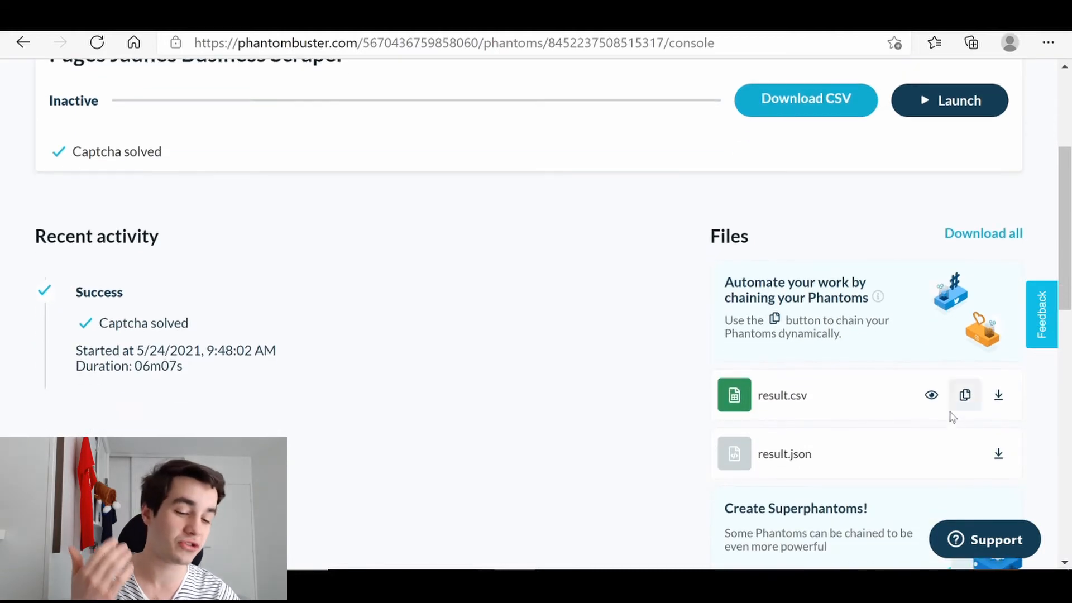
left_click(931, 394)
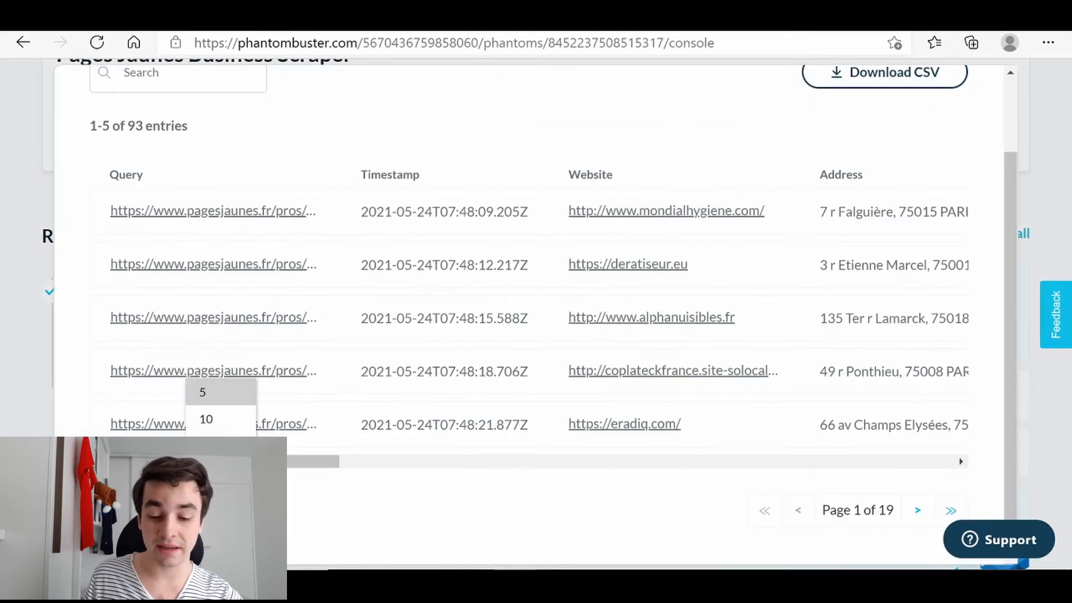
left_click(222, 473)
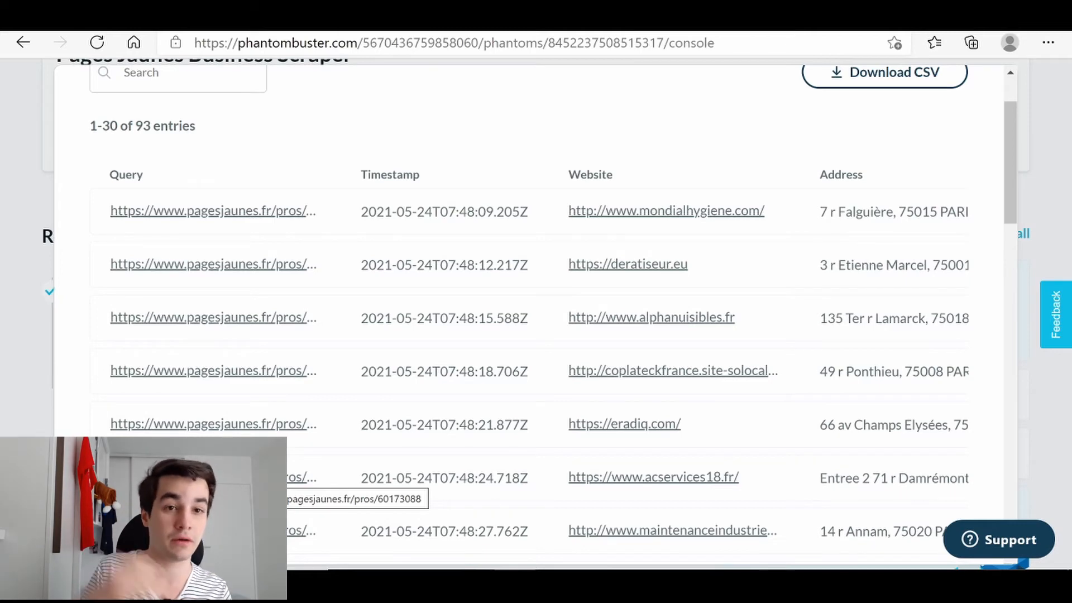
Step: Examine the Business Scraper's result columns, from website, address and description through hours and phone to payments, rating and categories
scroll(553, 312, "down", 20)
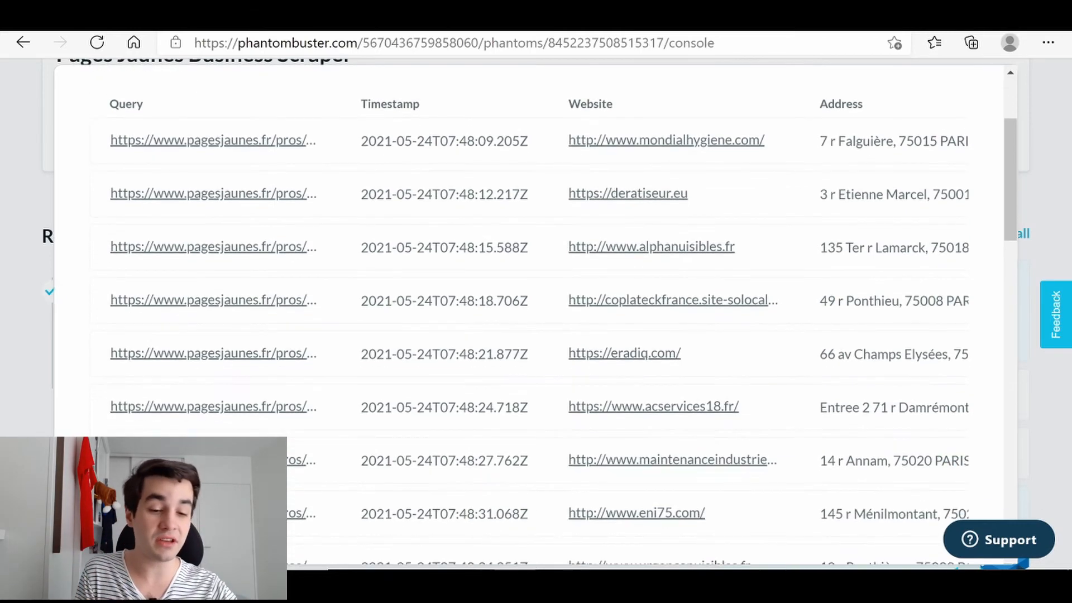
scroll(553, 312, "right", 4)
scroll(553, 313, "up", 20)
scroll(552, 313, "right", 12)
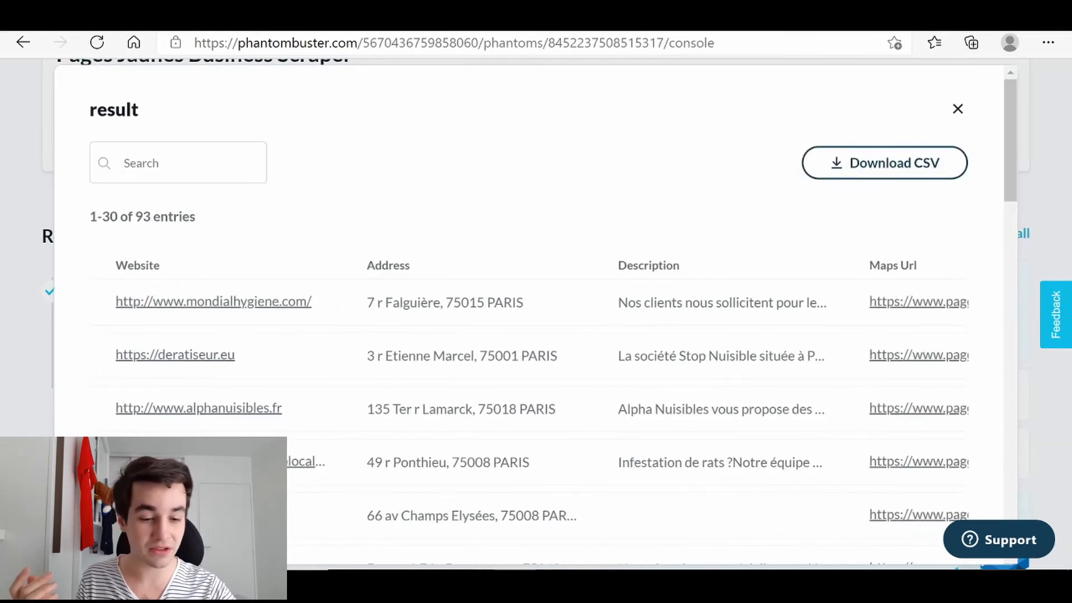
scroll(553, 312, "right", 2)
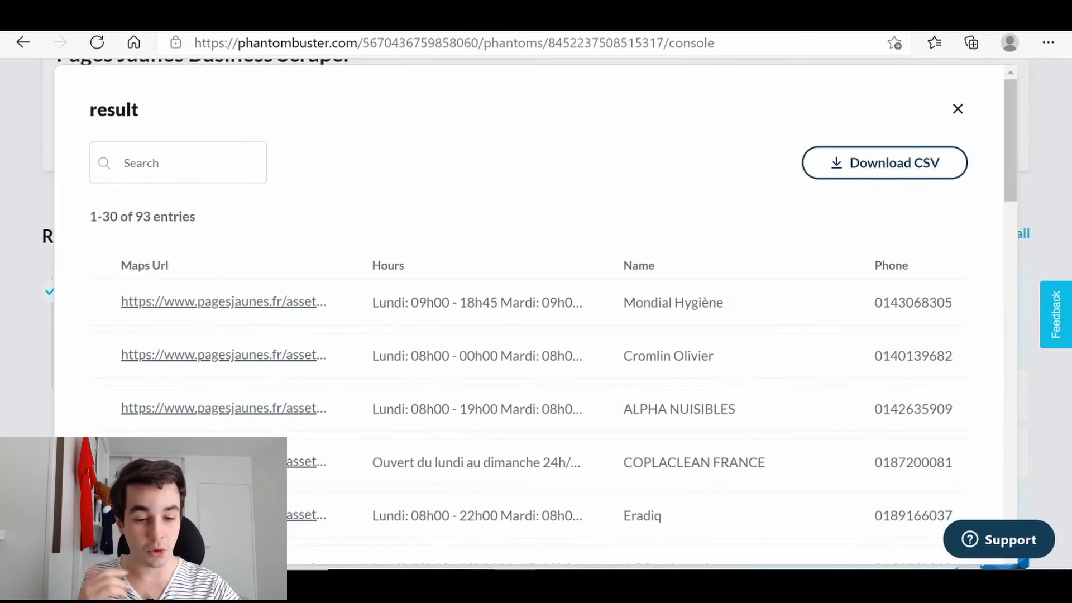
scroll(553, 312, "down", 3)
scroll(553, 312, "right", 8)
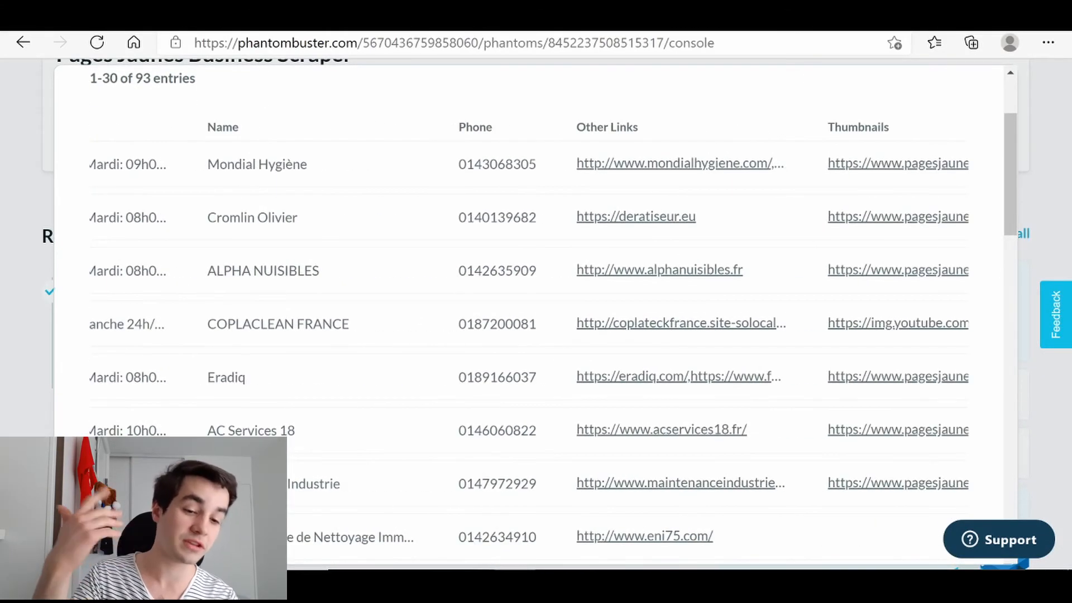
scroll(553, 312, "right", 10)
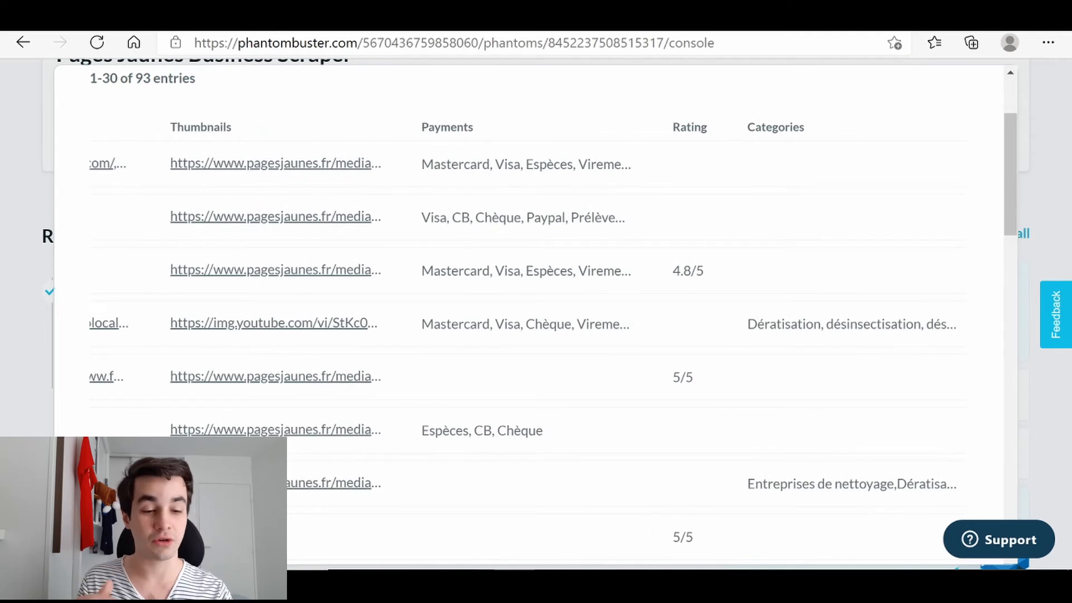
scroll(553, 313, "down", 5)
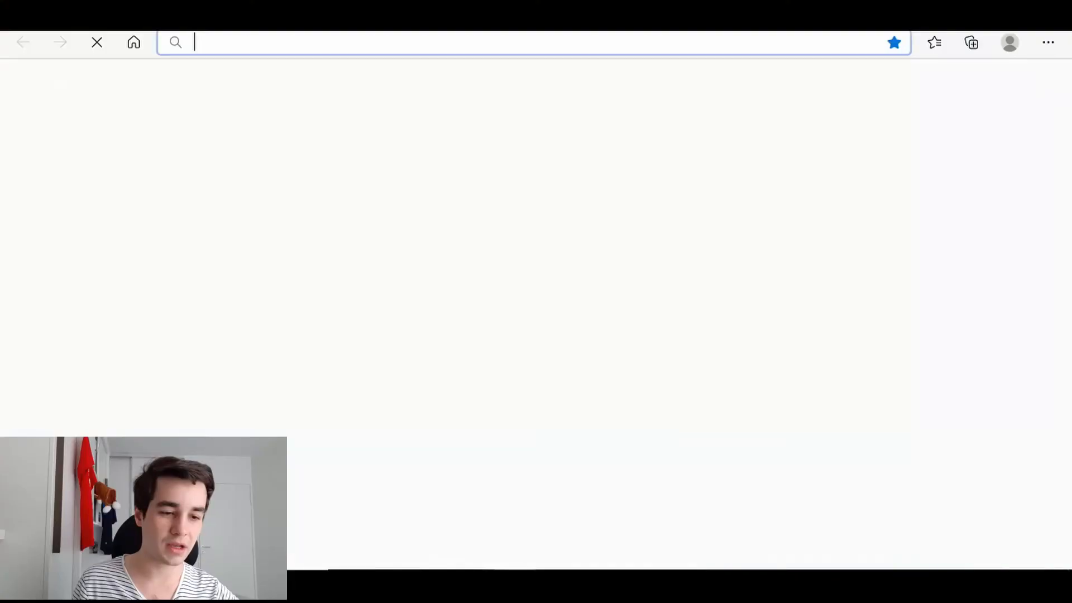
Step: Open phantombuster.com, search all Phantoms for "data scra" and start using the Data Scraping Crawler
type("ph")
key("Return")
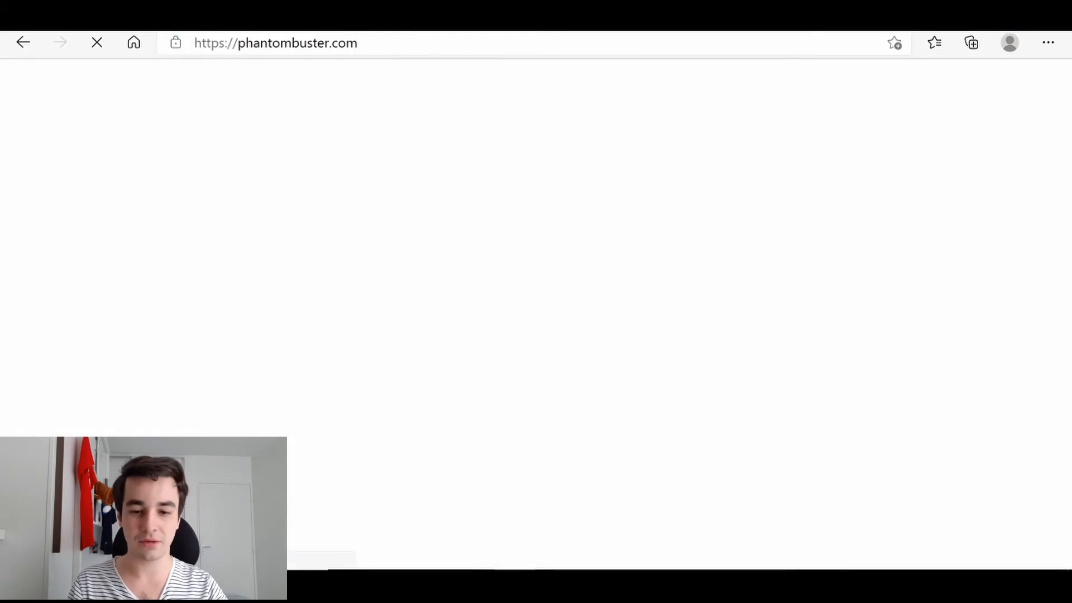
mouse_move(378, 102)
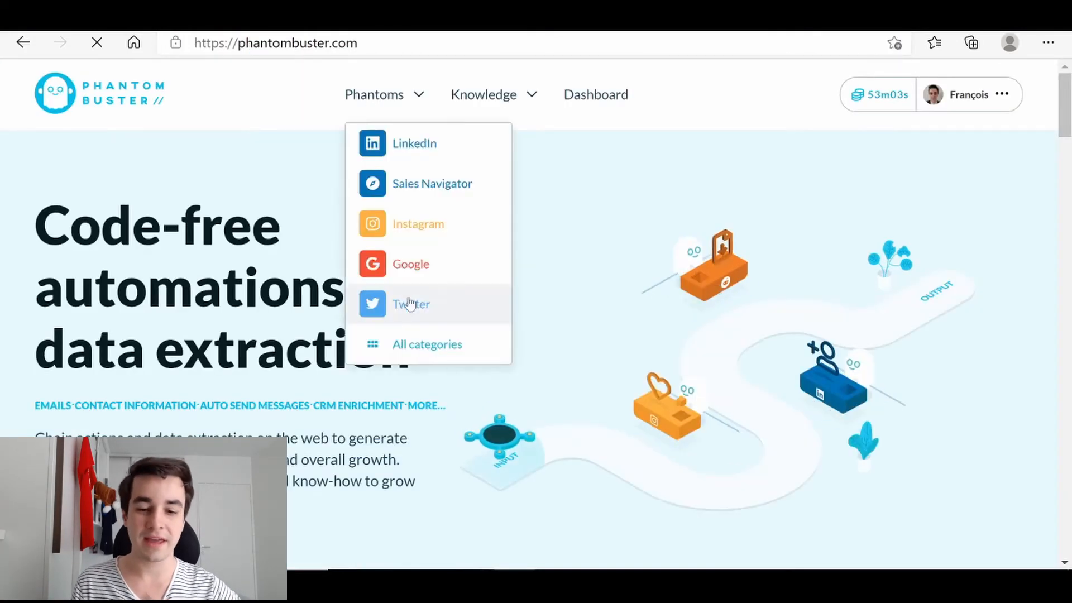
left_click(423, 358)
type("data scra")
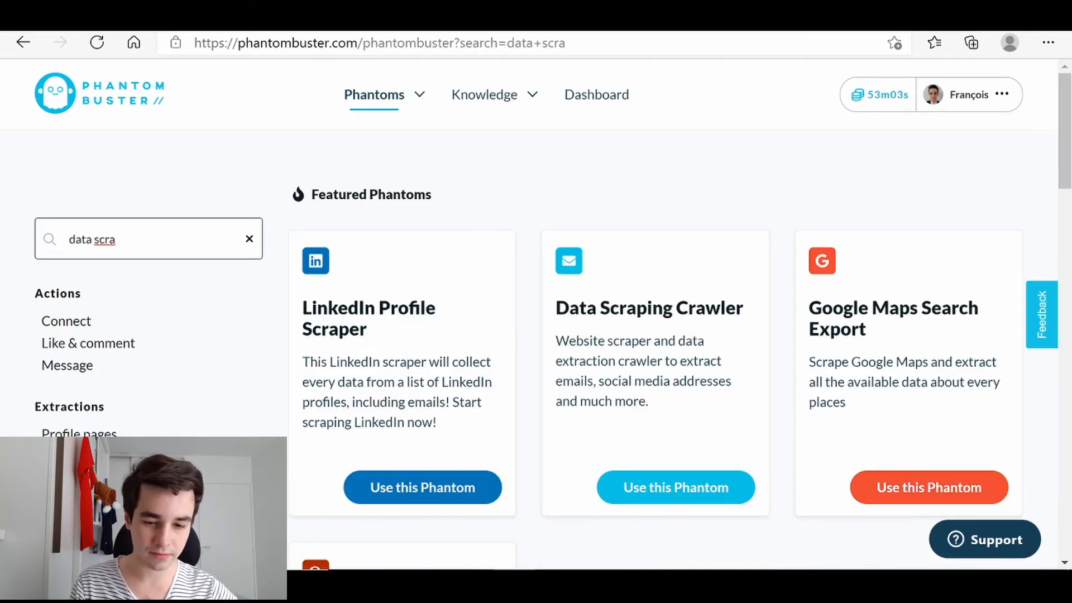
left_click(665, 308)
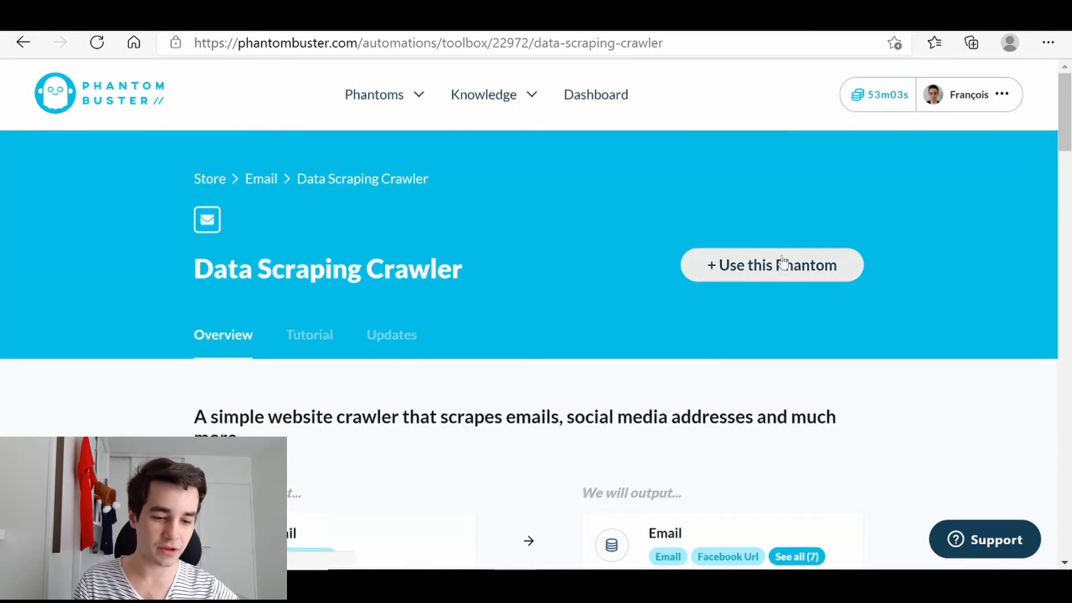
left_click(783, 264)
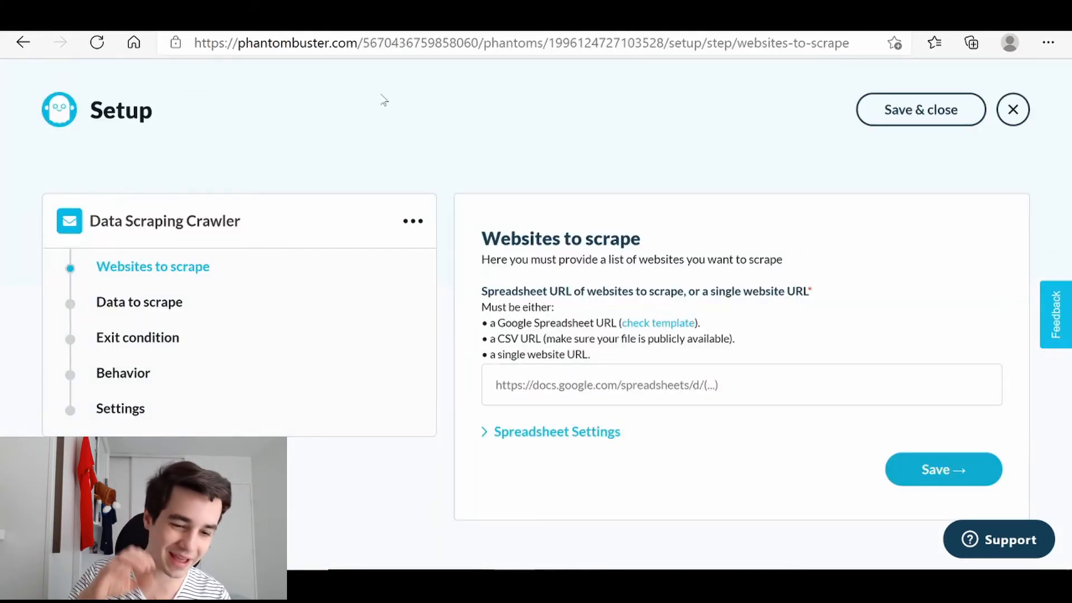
Step: Create a copy of the crawler's template spreadsheet and clear the example URLs in A1:A3
left_click(644, 328)
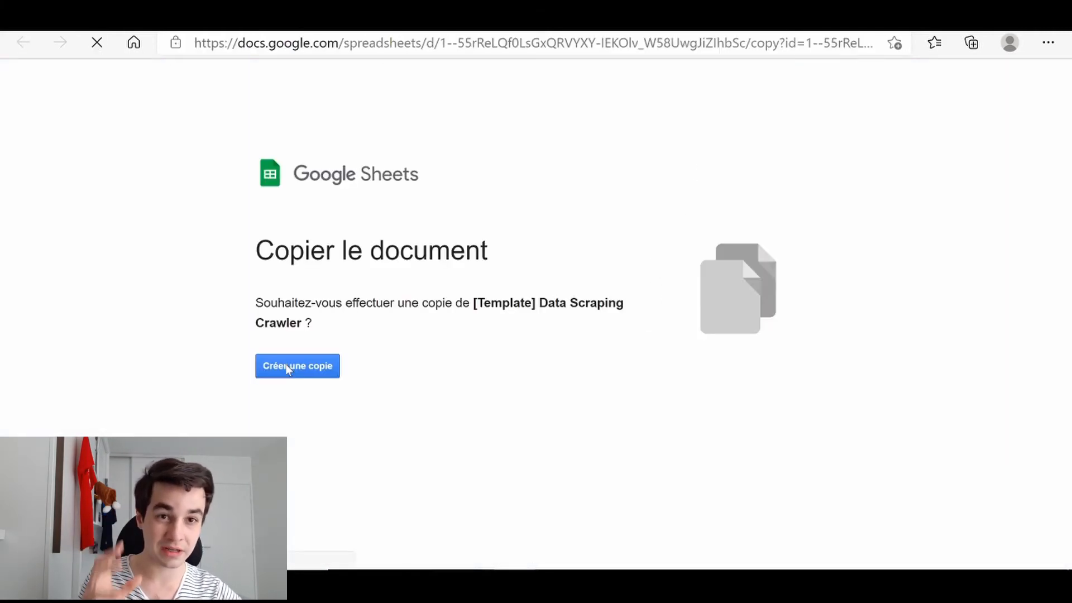
left_click(323, 364)
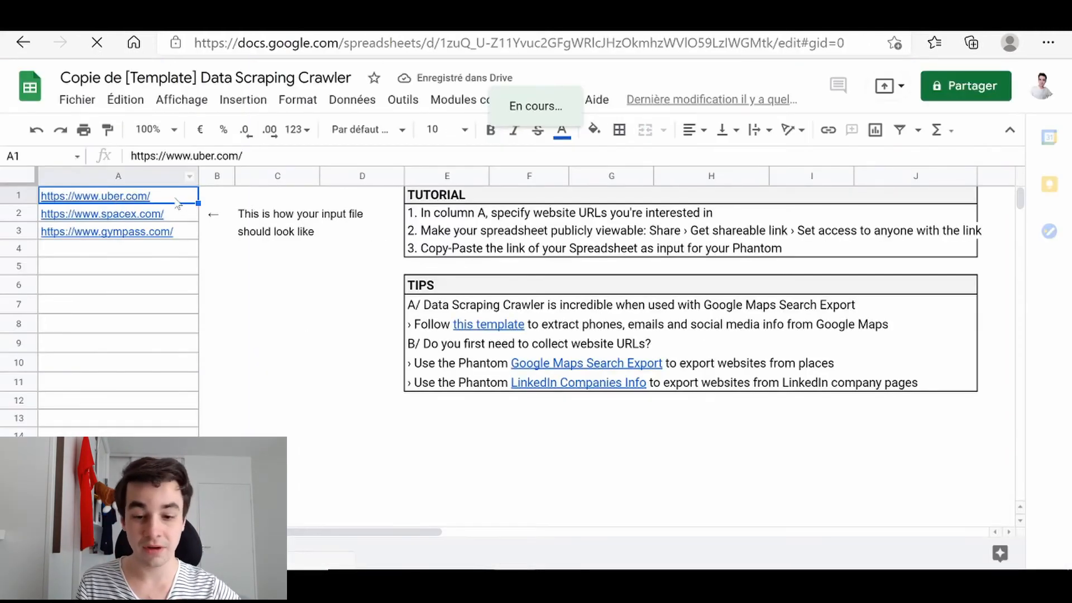
left_click_drag(180, 203, 187, 233)
key("Delete")
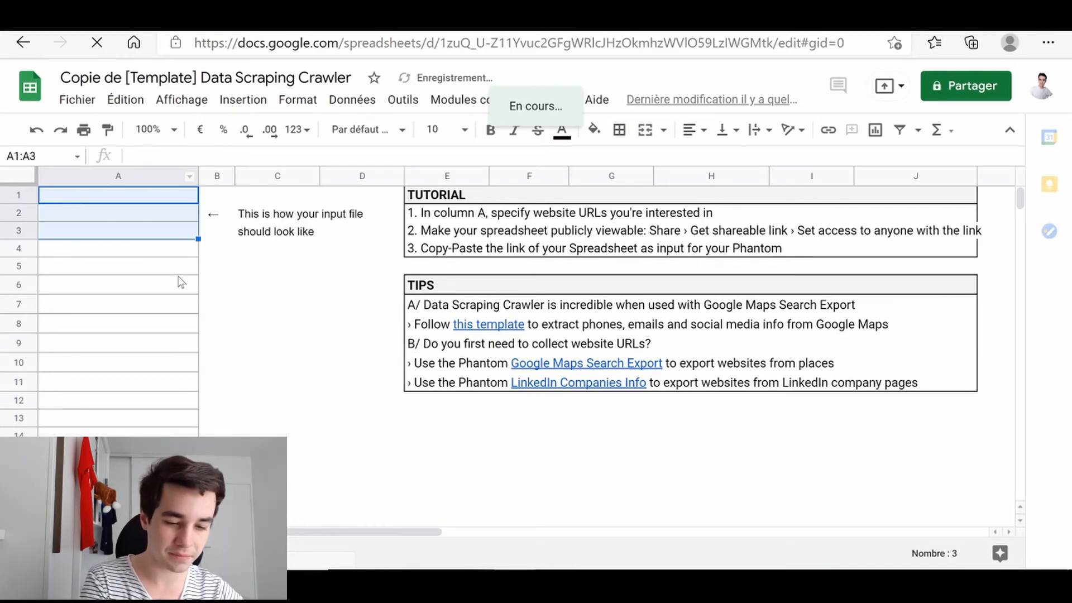
Step: Copy the website column's values from F2 downward in the Excel results and paste them into column A of the Google Sheets copy
left_click(524, 585)
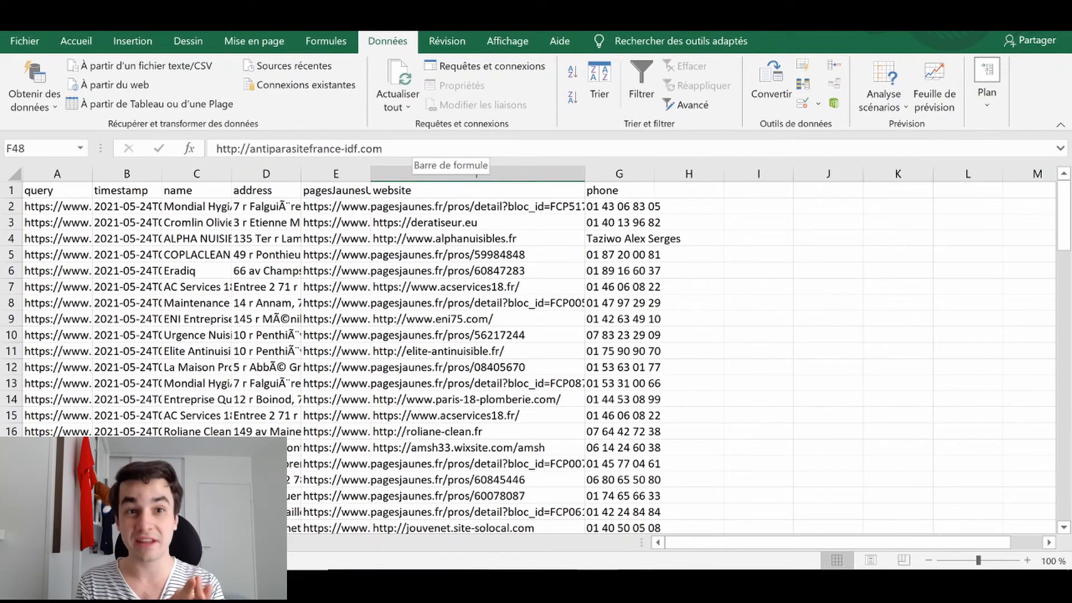
left_click(430, 174)
left_click(434, 193, "ctrl")
key("ctrl+c")
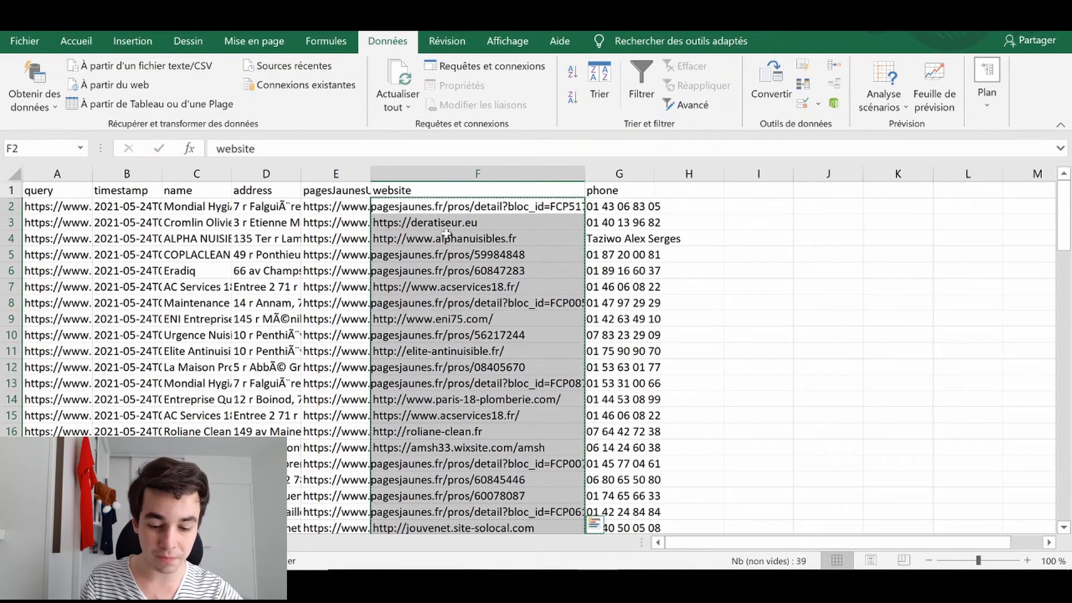
key("alt+Tab")
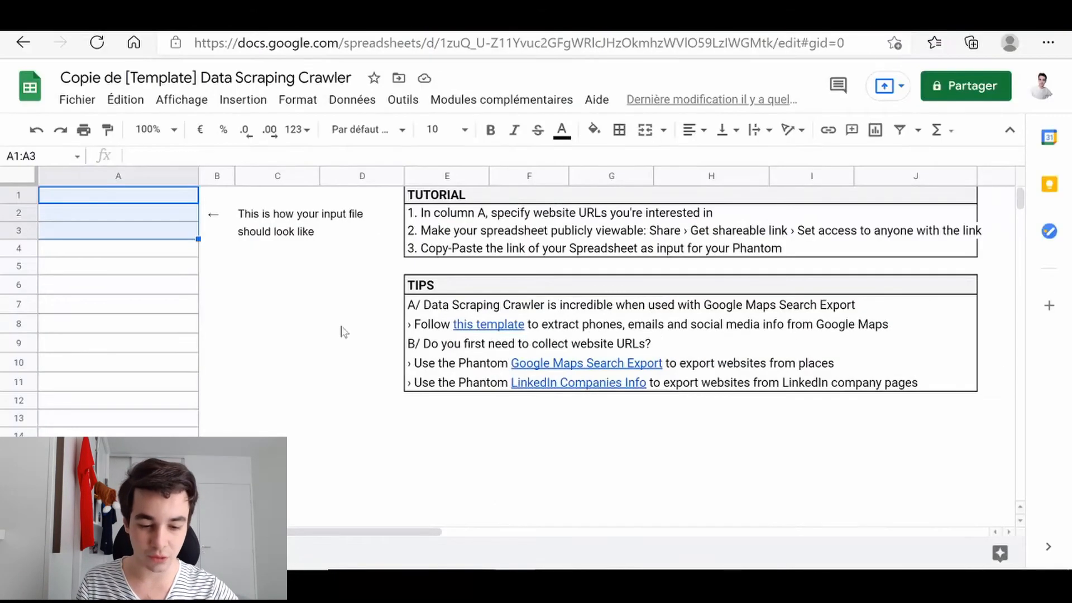
key("ctrl+v")
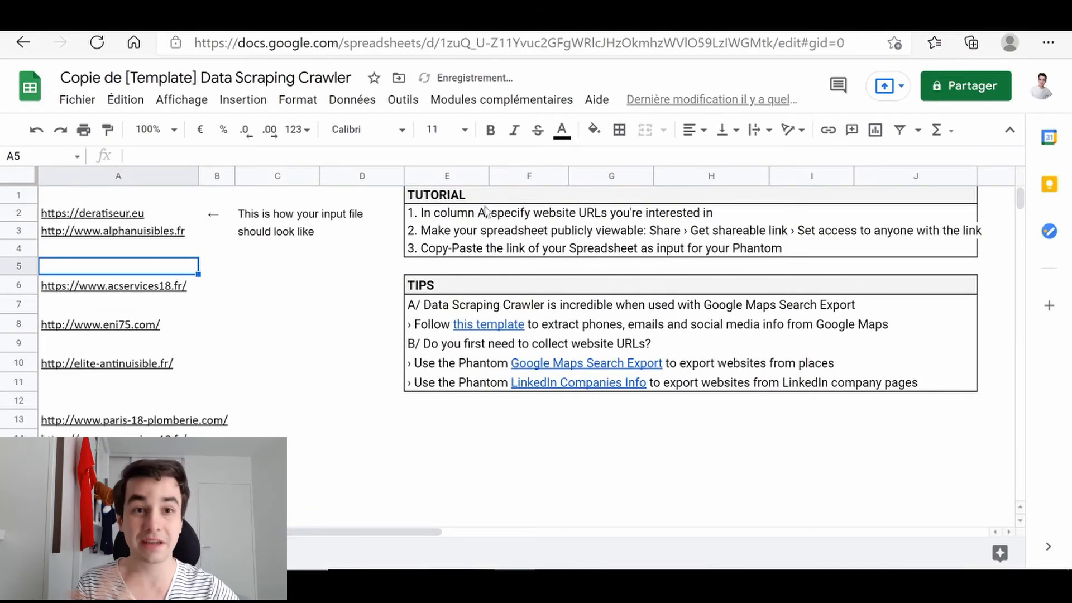
Step: Share the spreadsheet copy with anyone who has the link, with the Lecteur role
left_click(965, 85)
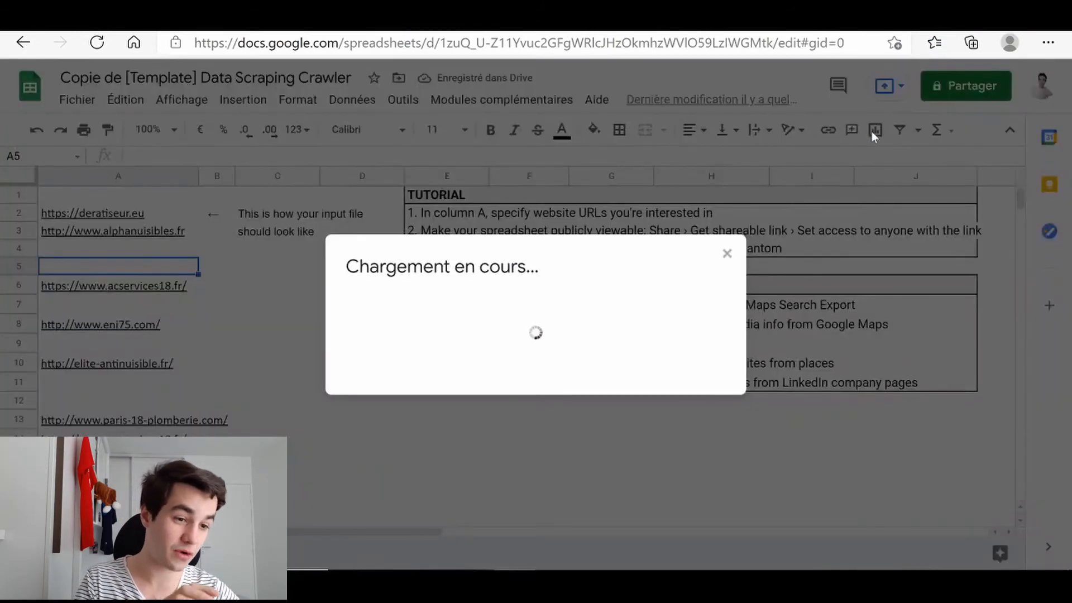
left_click(360, 464)
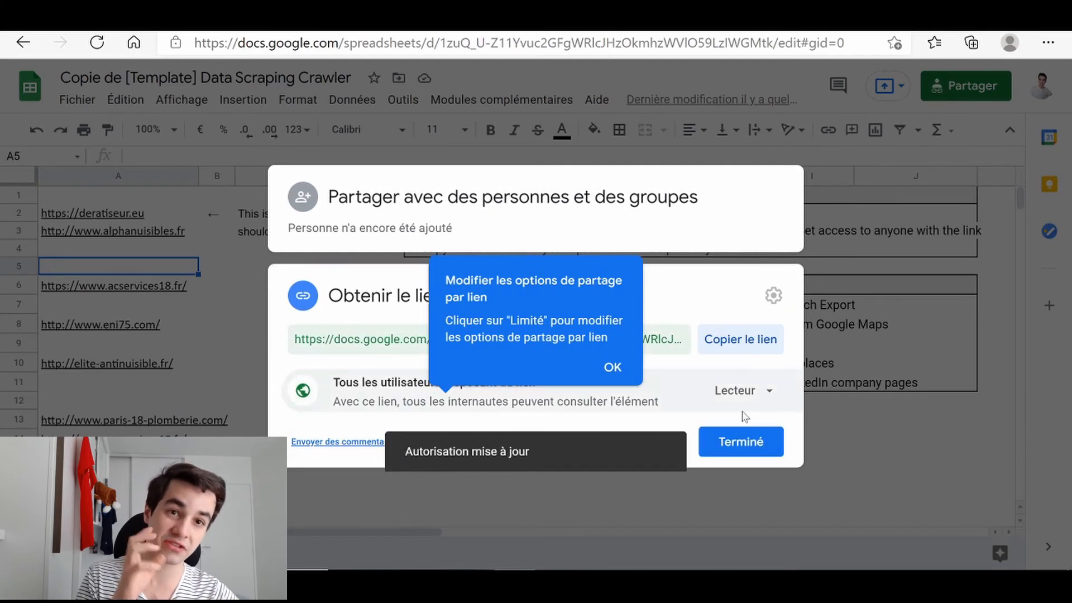
left_click(751, 444)
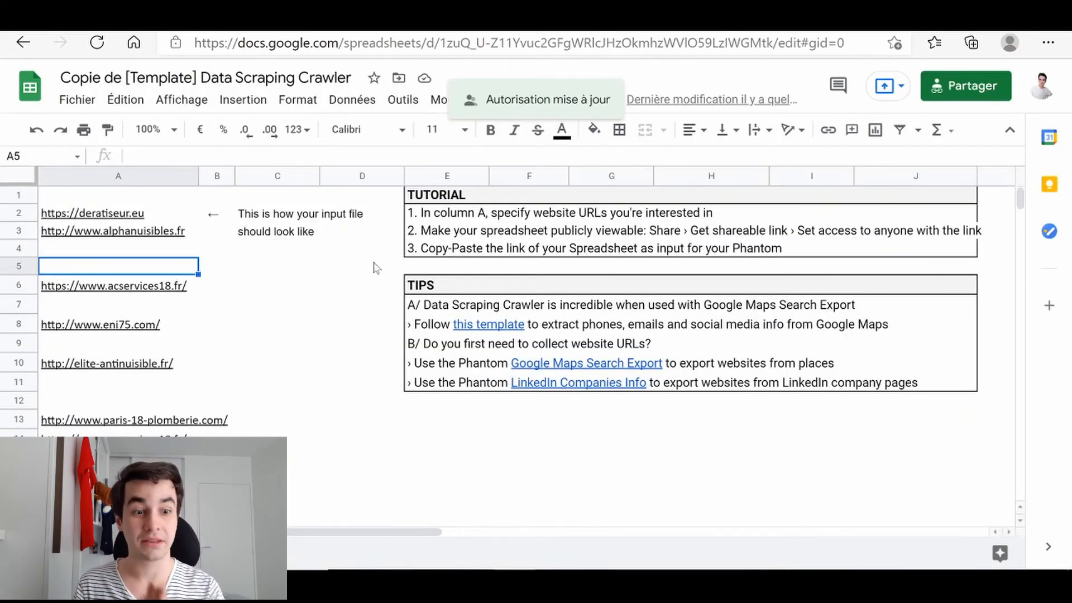
Step: Enter the spreadsheet's URL as the Data Scraping Crawler's websites to scrape and save
left_click(534, 43)
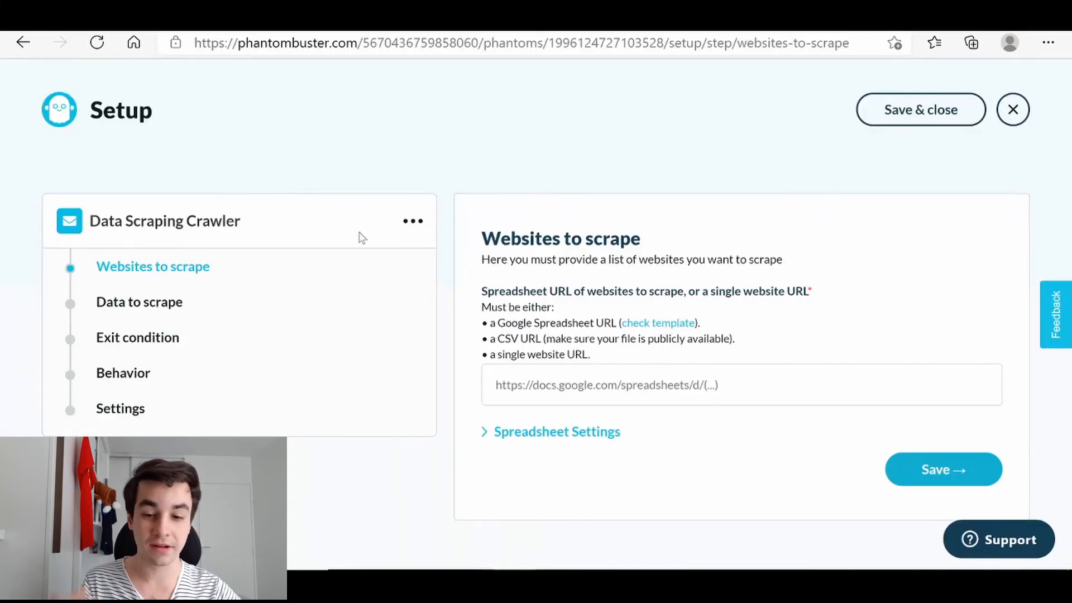
left_click(670, 374)
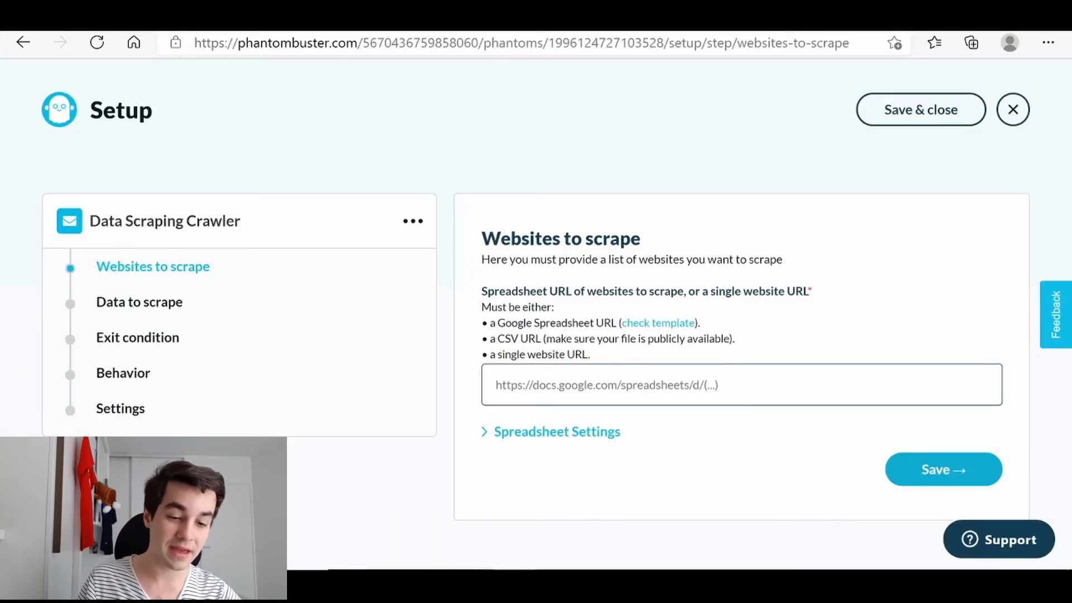
key("ctrl+v")
left_click(943, 469)
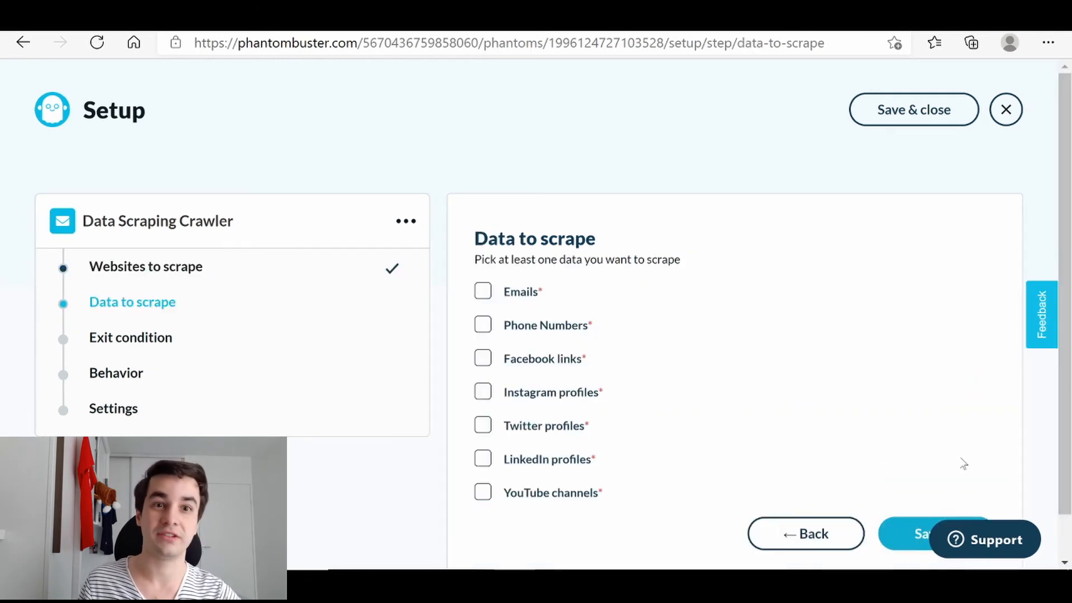
Step: Select emails and Facebook, Instagram, Twitter, LinkedIn and YouTube links as the data to scrape, without phone numbers, and save
scroll(710, 417, "down", 1)
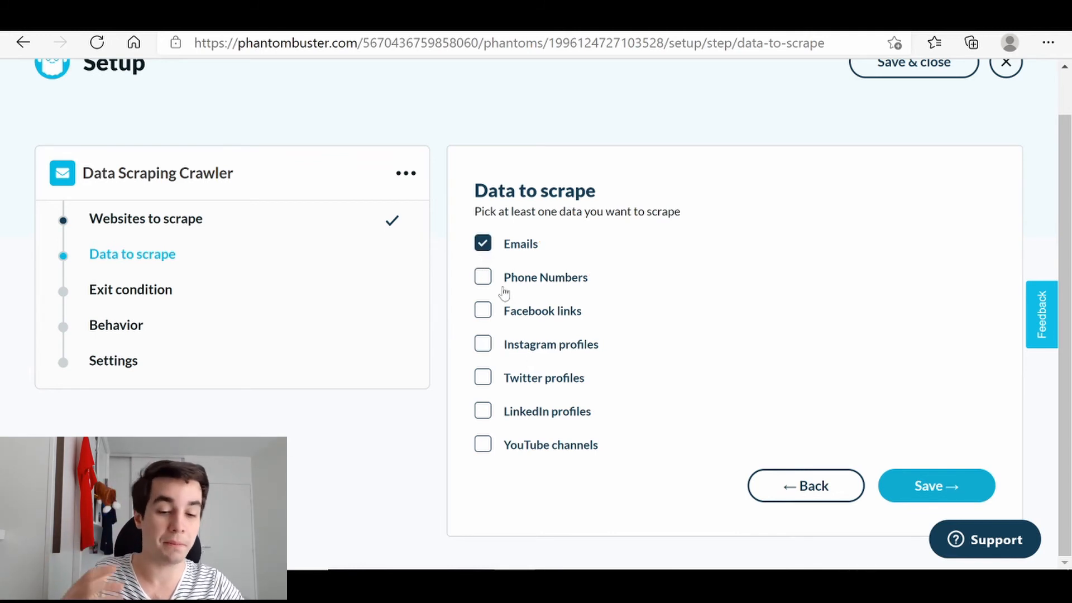
left_click(482, 313)
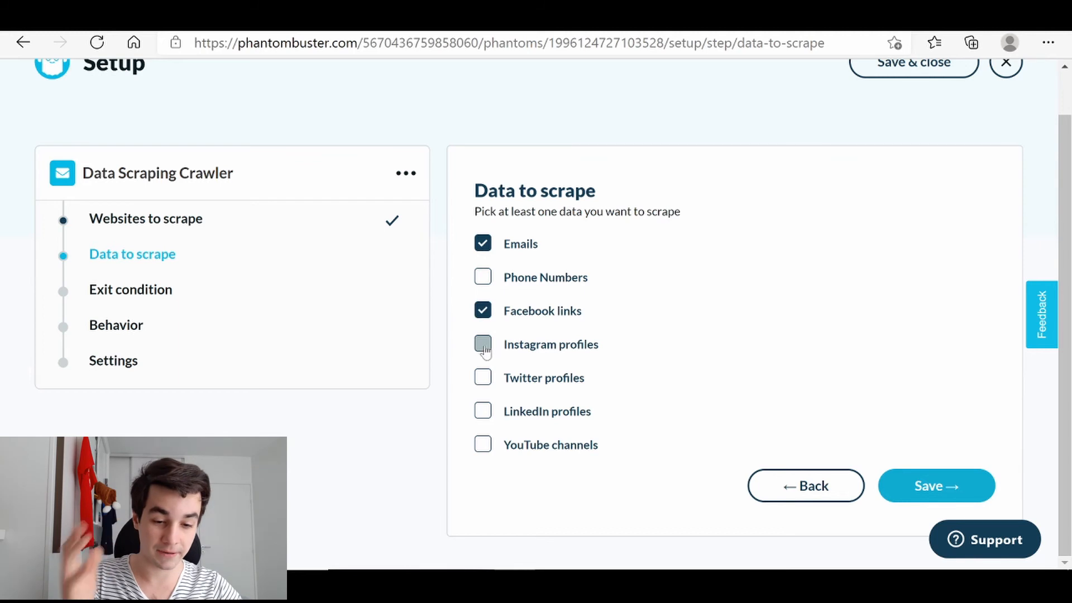
left_click(483, 379)
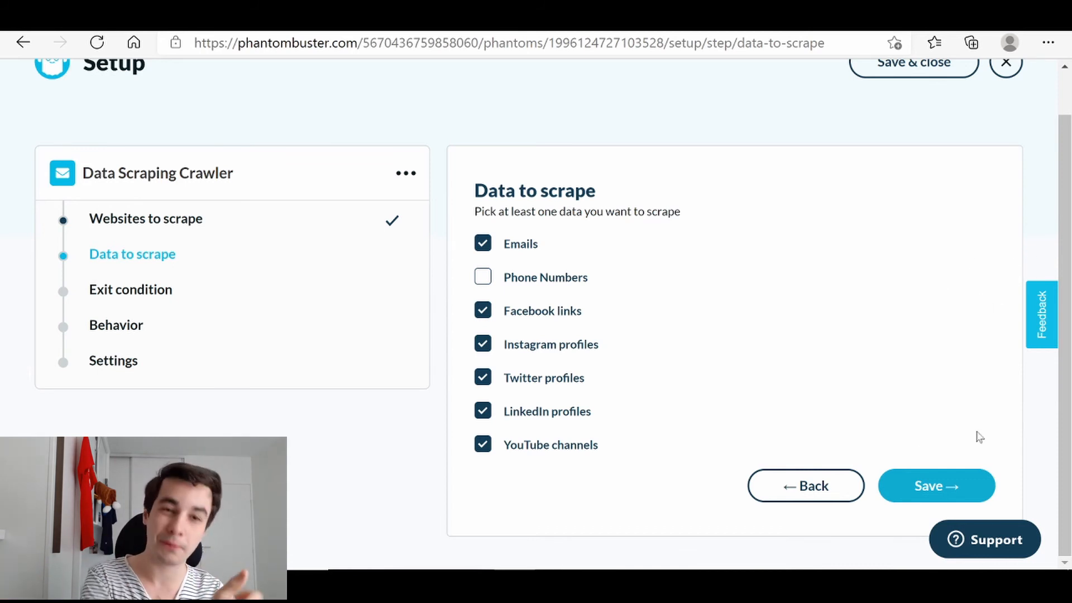
left_click(945, 486)
Step: Save the default exit conditions, then empty the number of websites to process per launch and save the behavior
scroll(658, 359, "down", 3)
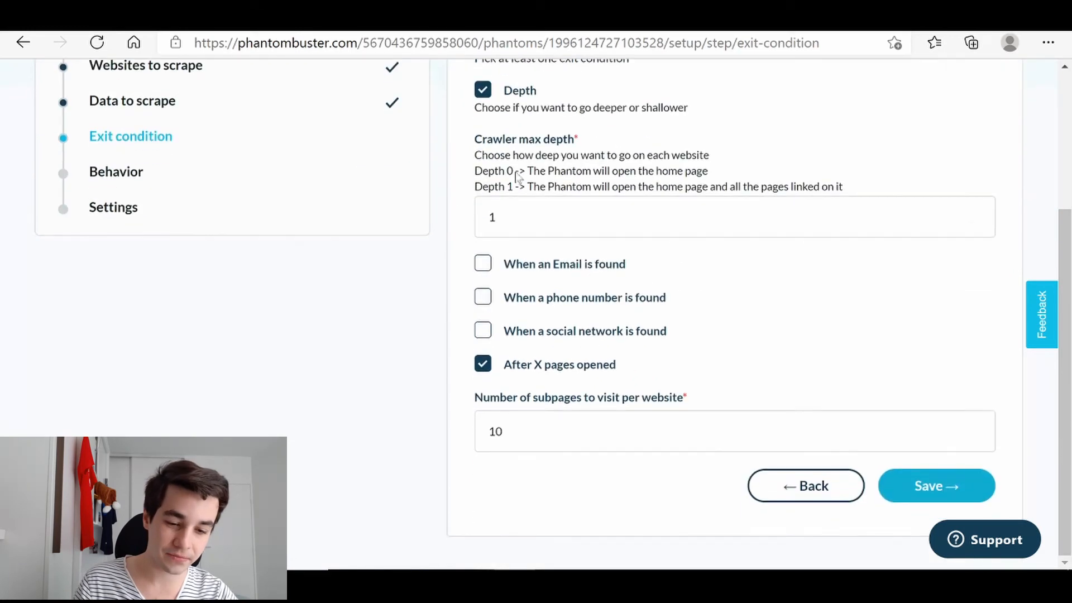
left_click(902, 480)
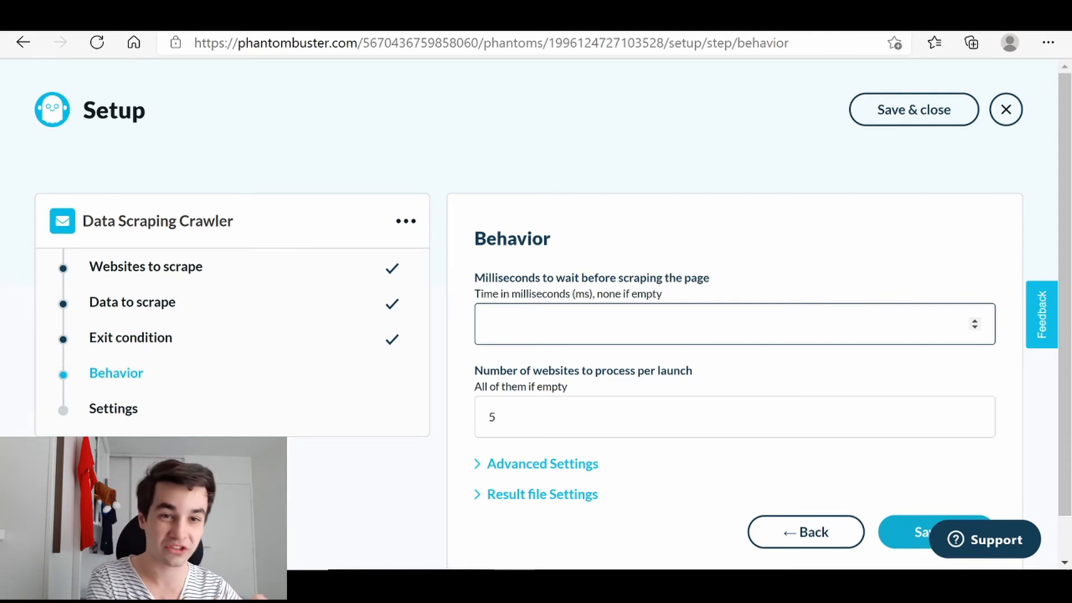
scroll(730, 306, "down", 2)
left_click_drag(533, 373, 307, 381)
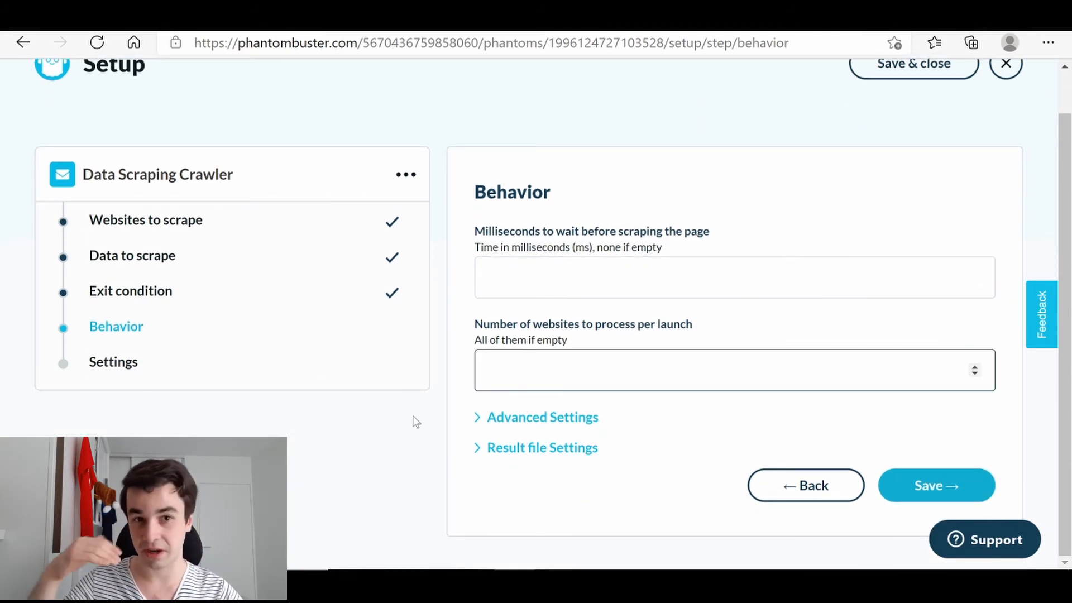
left_click(929, 475)
Step: Set the Data Scraping Crawler's notifications to In case of error and save the settings
scroll(605, 392, "down", 2)
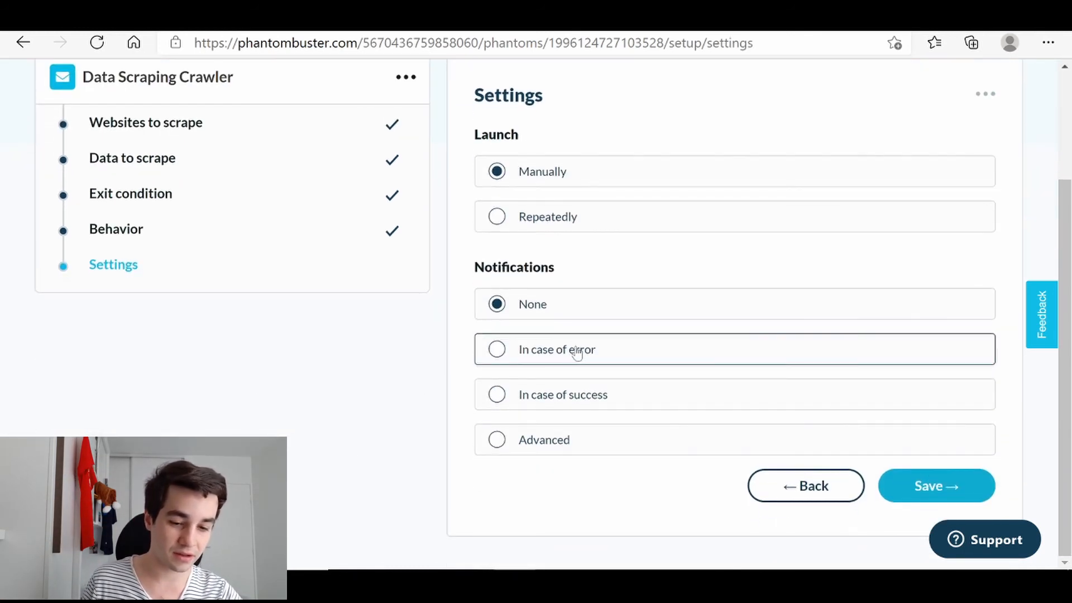
left_click(581, 352)
left_click(958, 497)
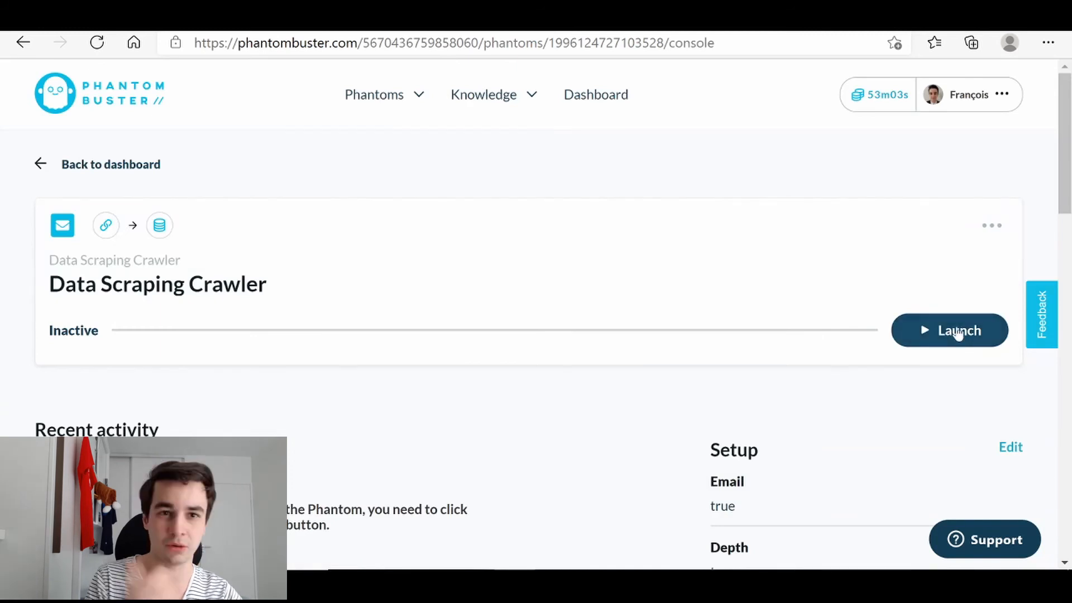
Step: Launch the Data Scraping Crawler and preview its result.csv with 30 entries per page
left_click(939, 332)
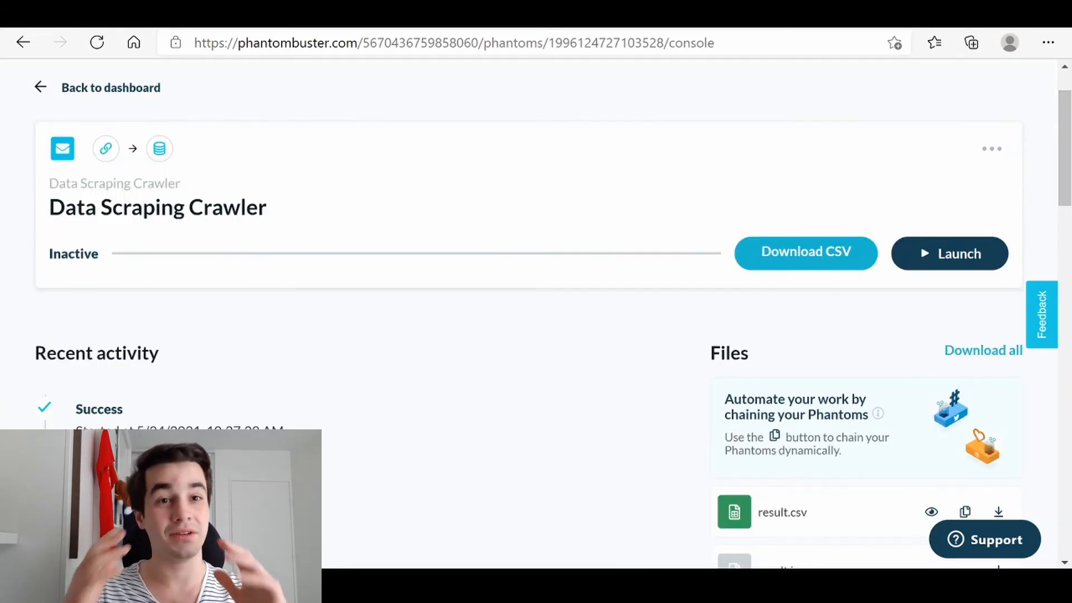
scroll(1014, 94, "down", 1)
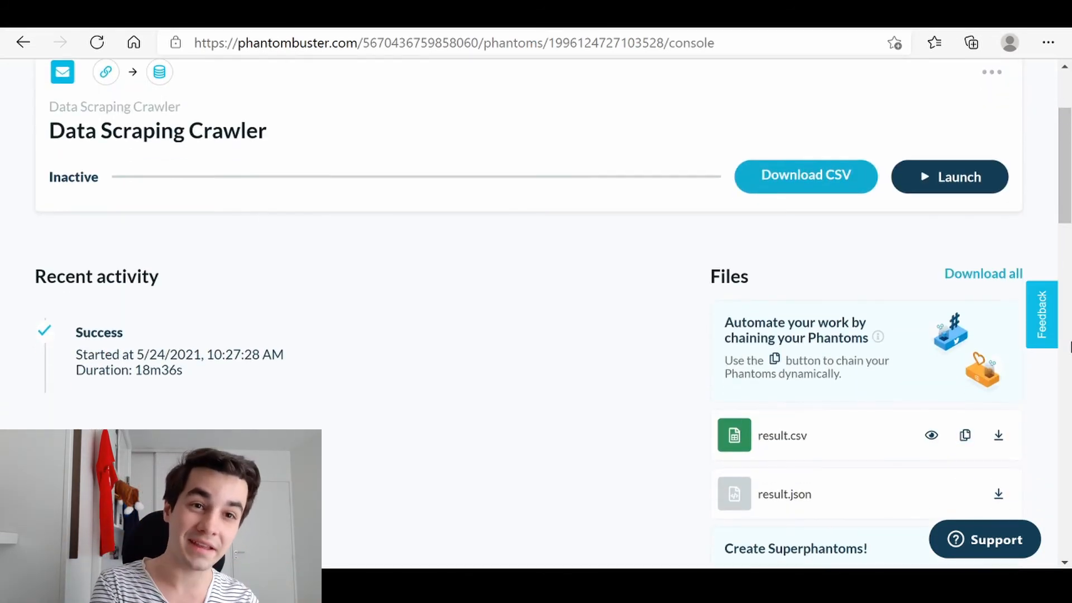
left_click(932, 442)
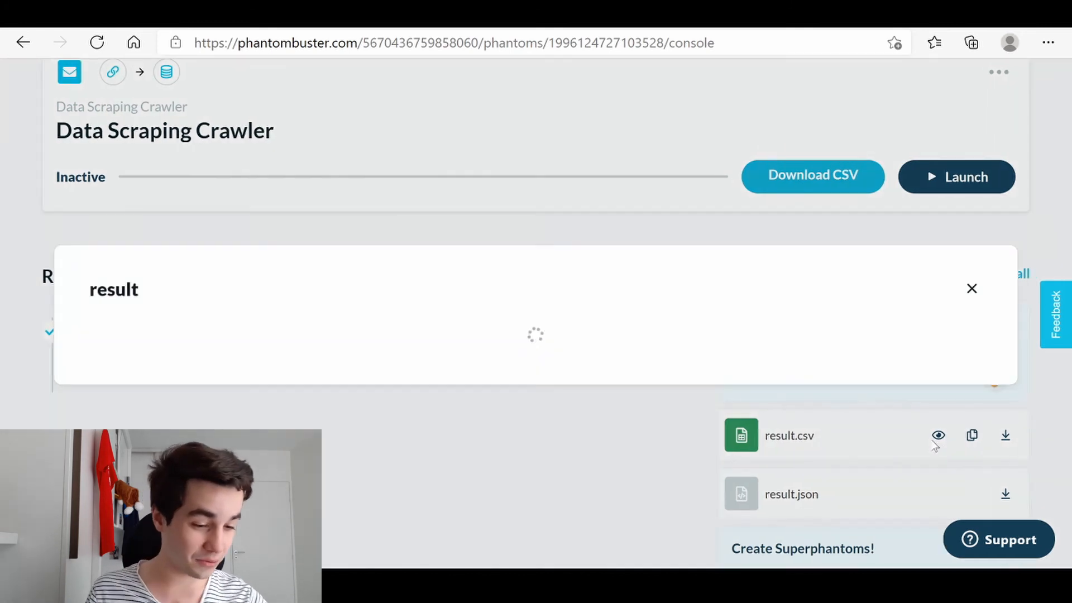
scroll(292, 268, "down", 1)
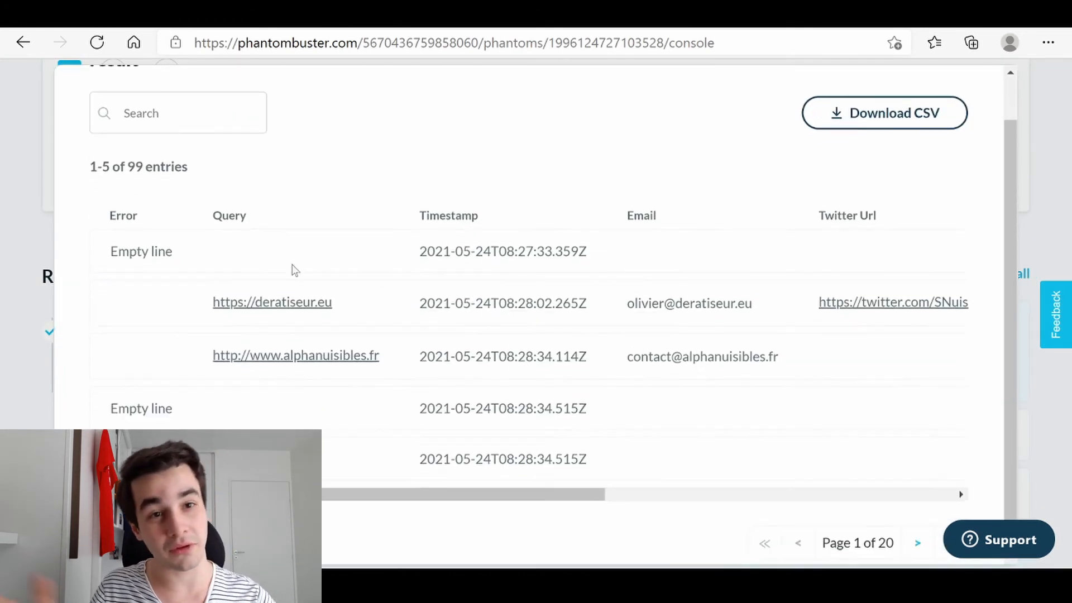
left_click(140, 516)
scroll(308, 364, "up", 1)
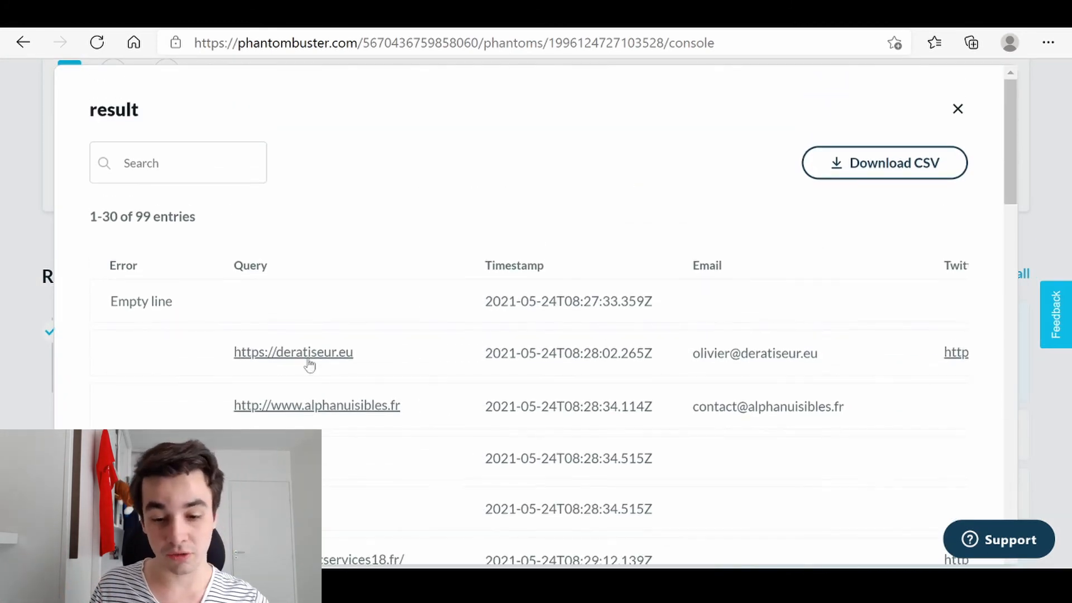
Step: Examine the crawler's result rows, comparing the queried websites with the email addresses scraped from them
scroll(312, 364, "down", 1)
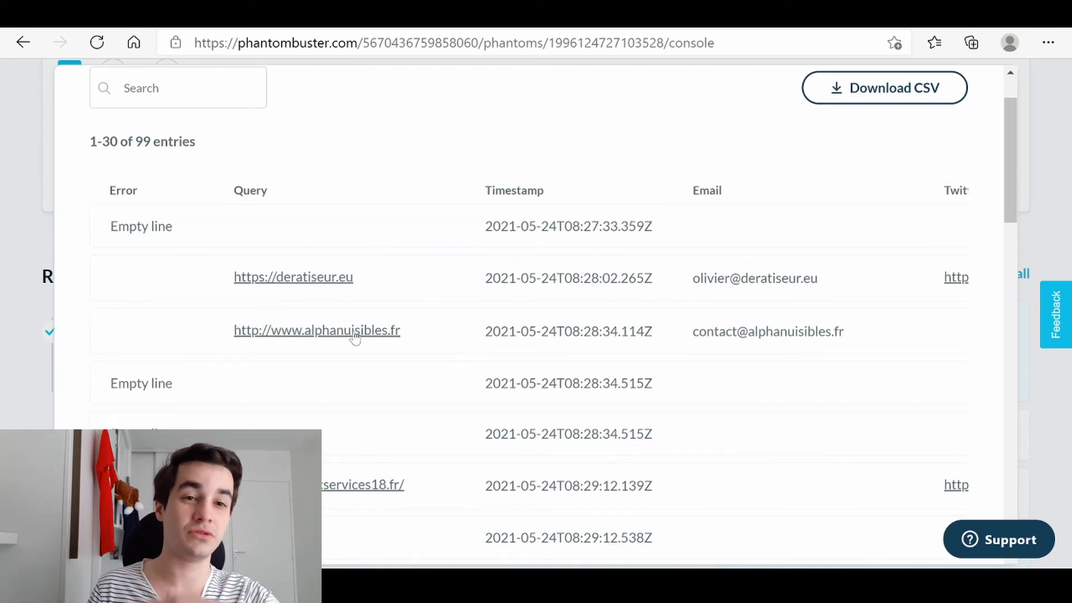
scroll(421, 277, "down", 4)
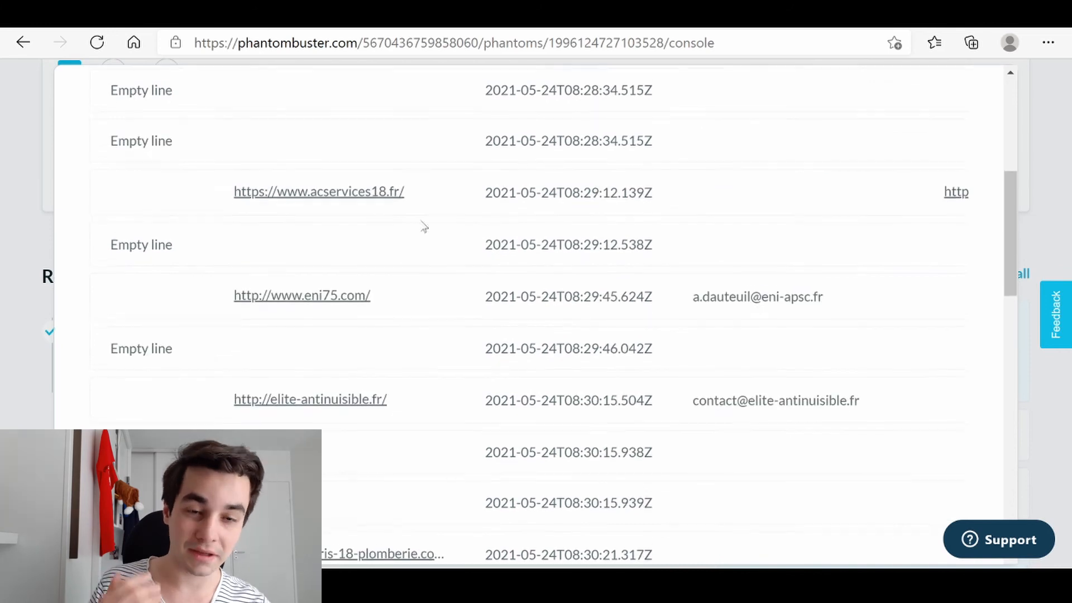
scroll(421, 228, "up", 1)
scroll(478, 222, "up", 4)
scroll(707, 287, "down", 1)
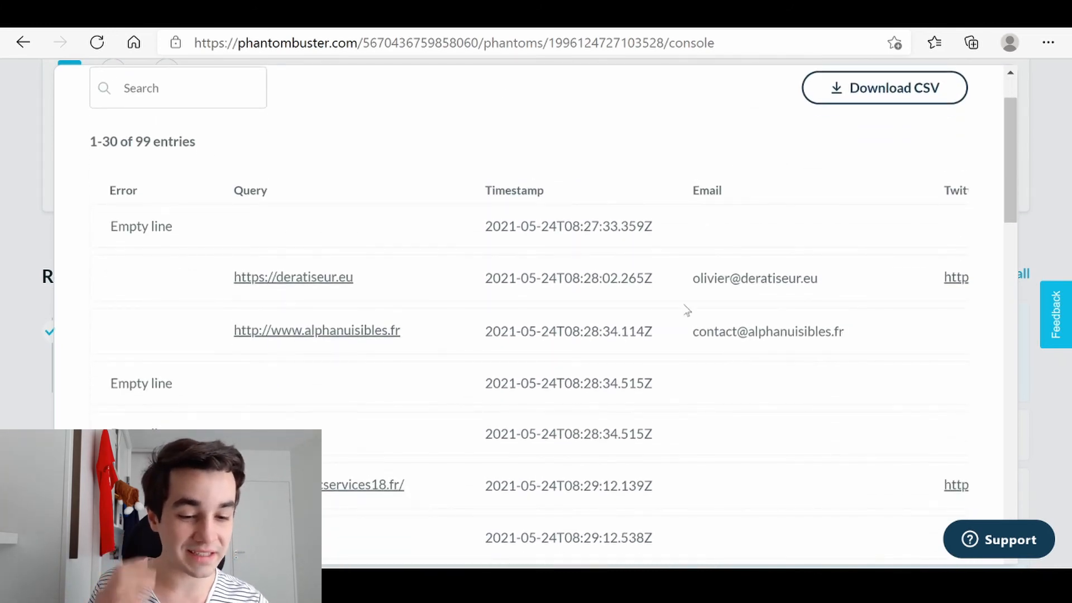
left_click_drag(687, 310, 675, 306)
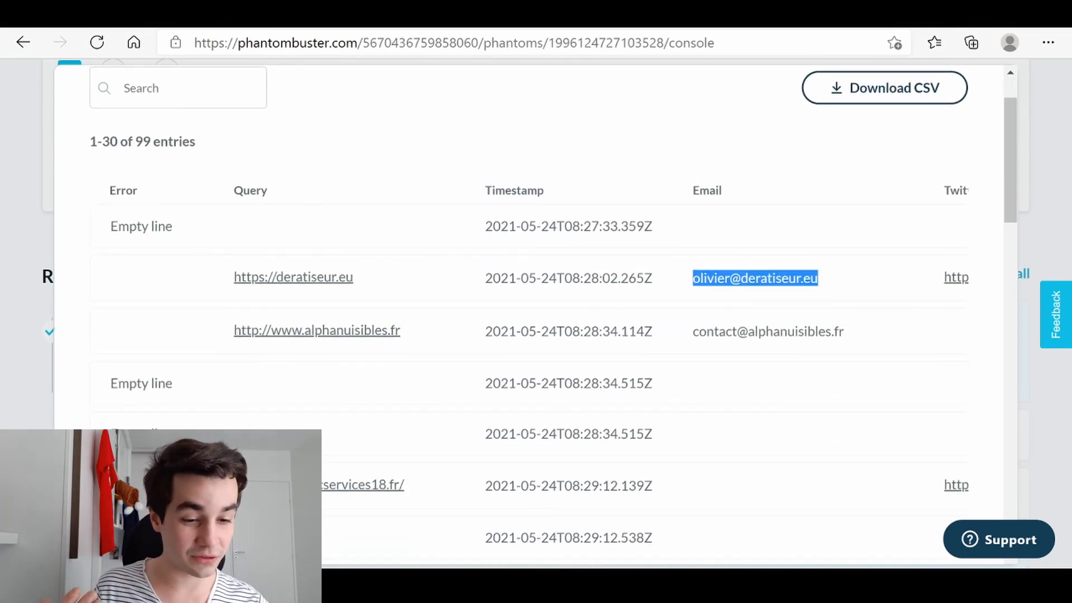
Step: Examine the Twitter, Facebook, Instagram and LinkedIn URLs scraped for the websites in the crawler's result preview
scroll(843, 389, "right", 10)
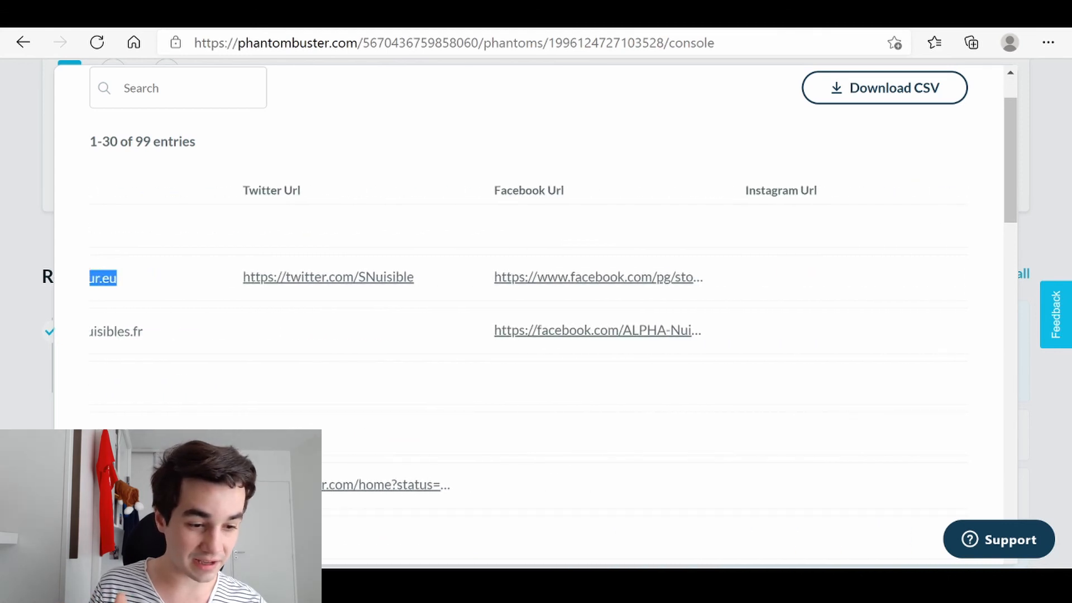
scroll(527, 313, "down", 6)
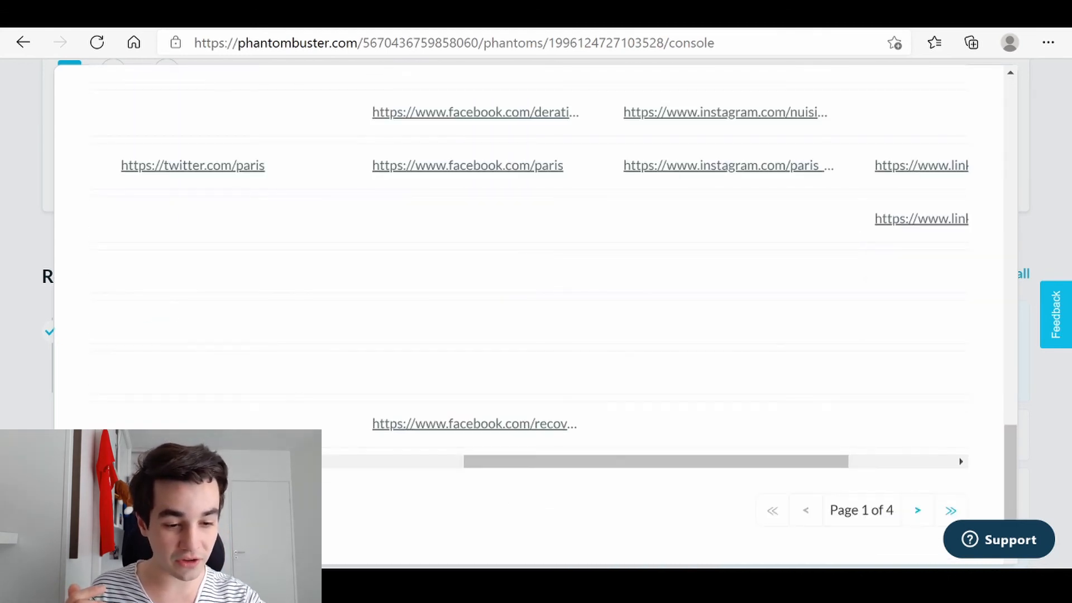
scroll(527, 313, "up", 2)
scroll(528, 313, "right", 3)
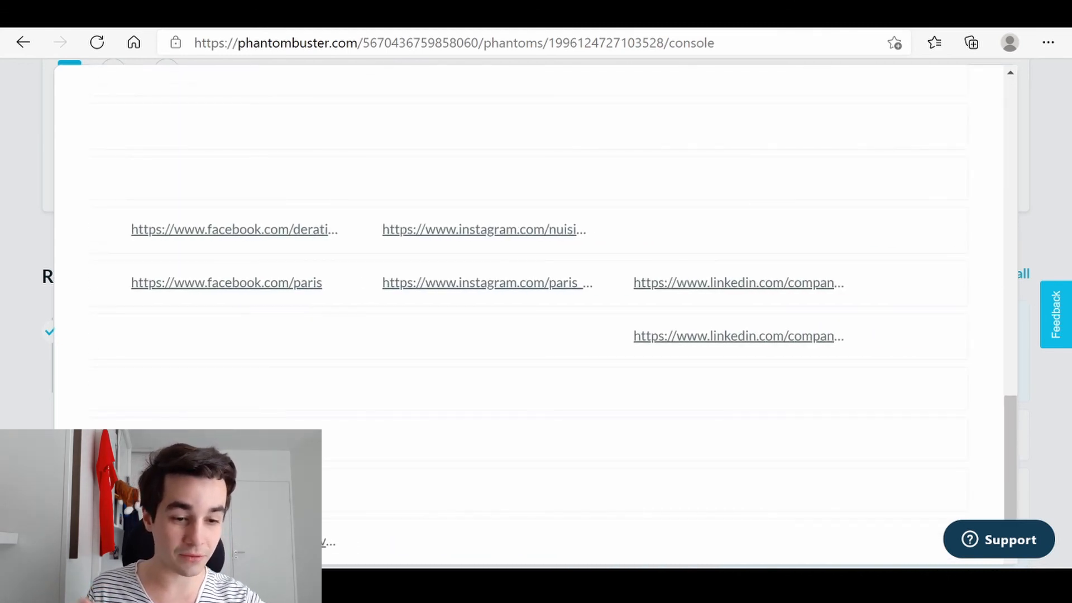
scroll(528, 335, "up", 5)
scroll(528, 335, "left", 8)
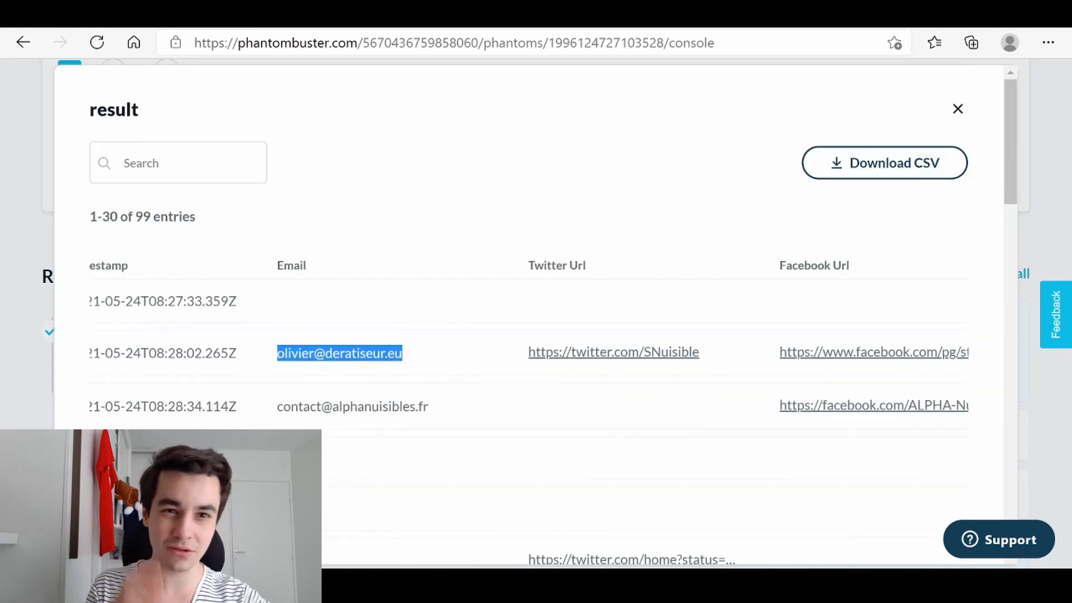
scroll(527, 335, "left", 6)
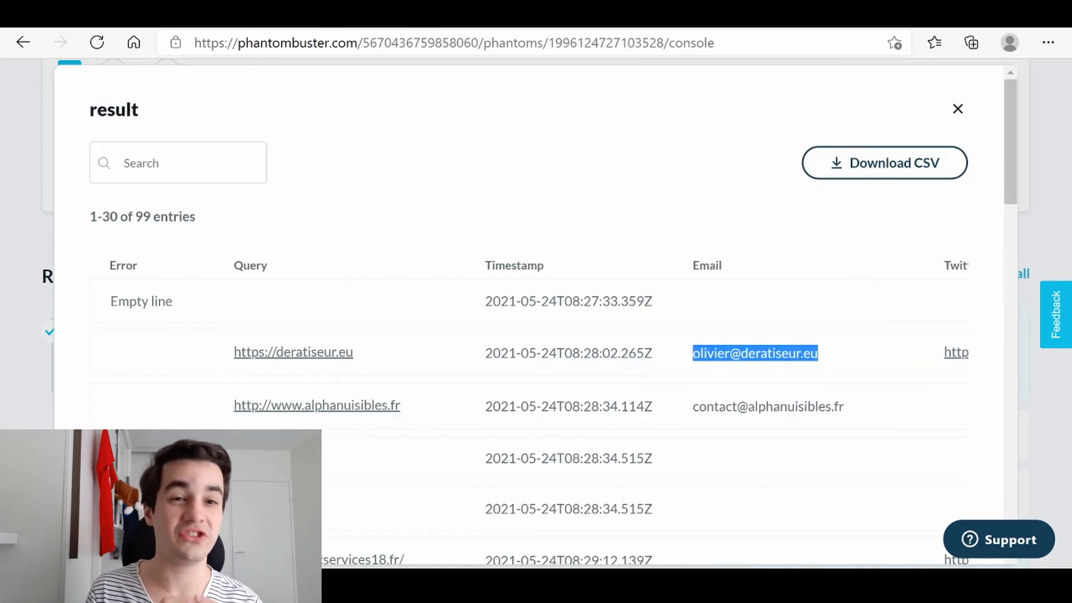
key("Escape")
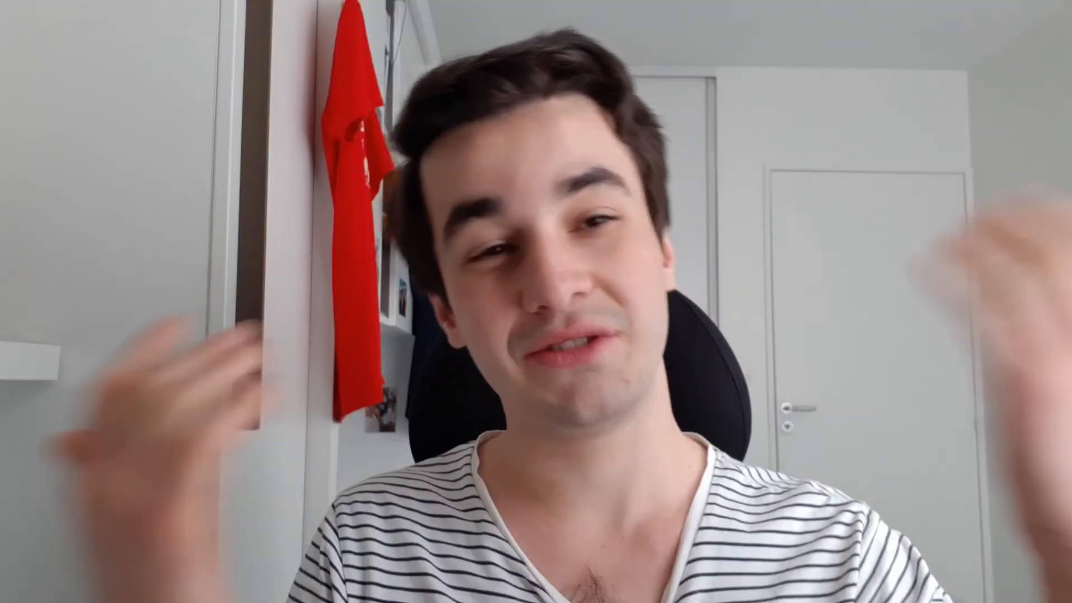